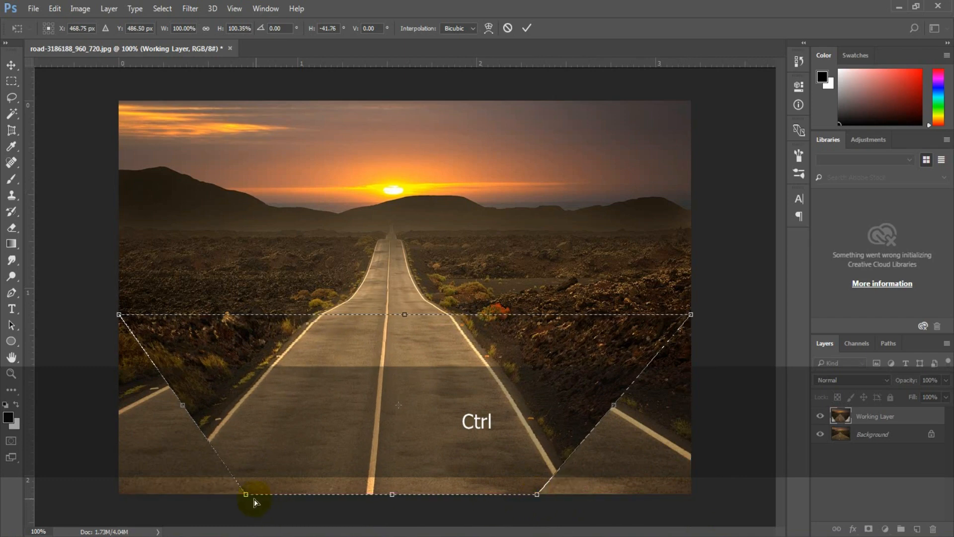
# Distort the selected lower half of Working Layer by pulling both bottom corners inward to narrow the road, apply it and deselect.
pyautogui.moveTo(247, 497); pyautogui.dragTo(322, 498)
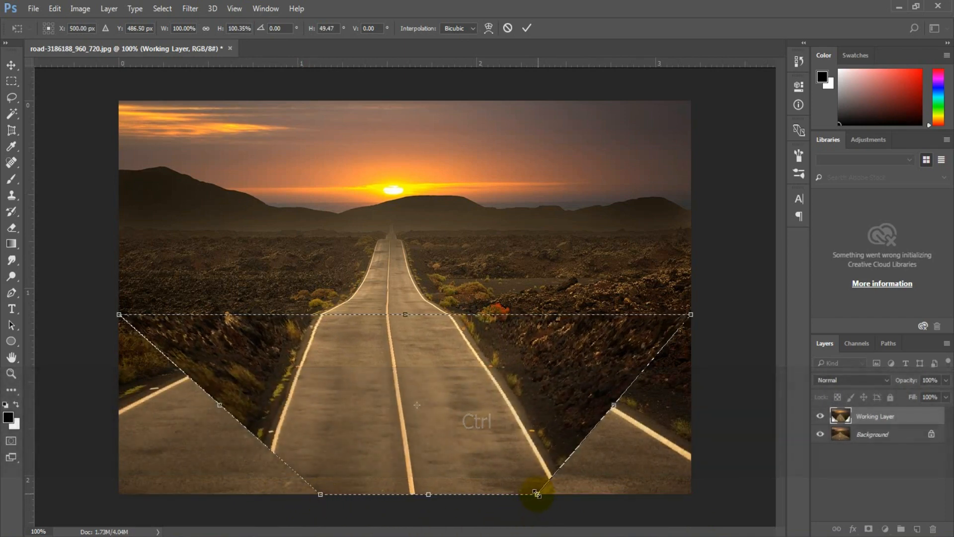
pyautogui.moveTo(537, 499); pyautogui.dragTo(477, 494)
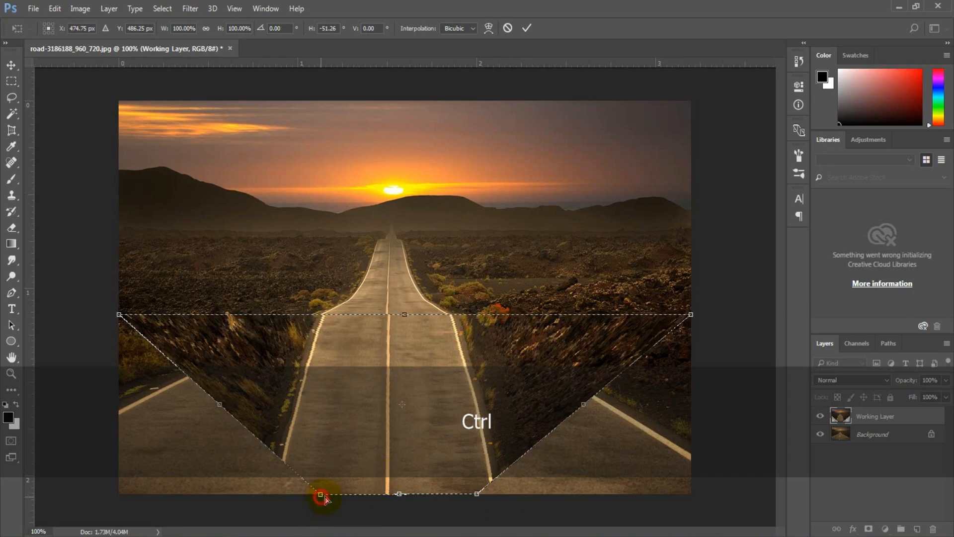
pyautogui.moveTo(324, 496); pyautogui.dragTo(324, 499)
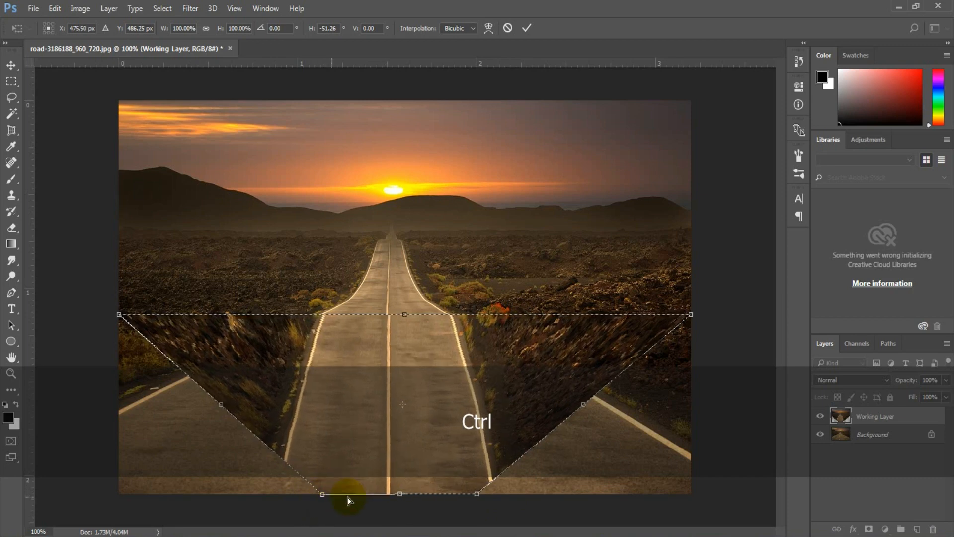
pyautogui.moveTo(474, 492); pyautogui.dragTo(469, 495)
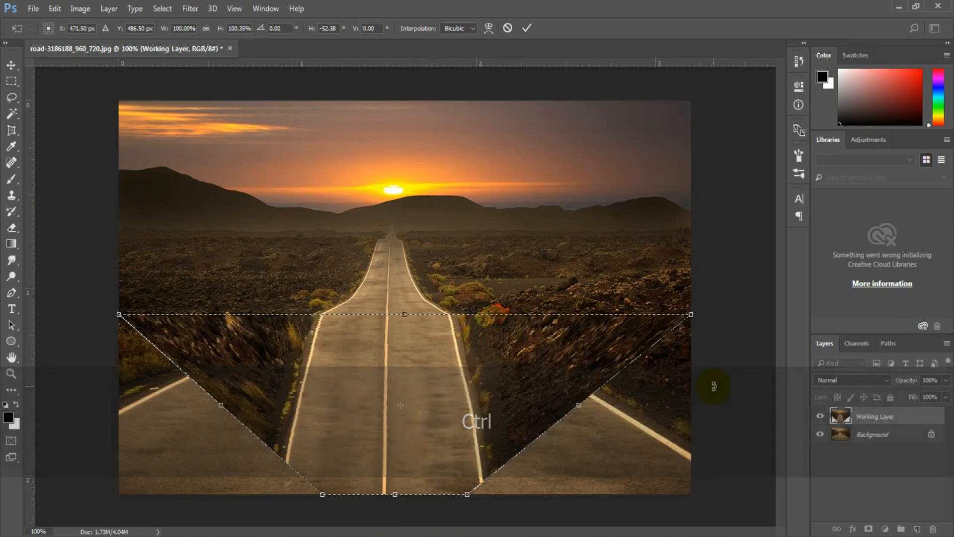
pyautogui.press('Return')
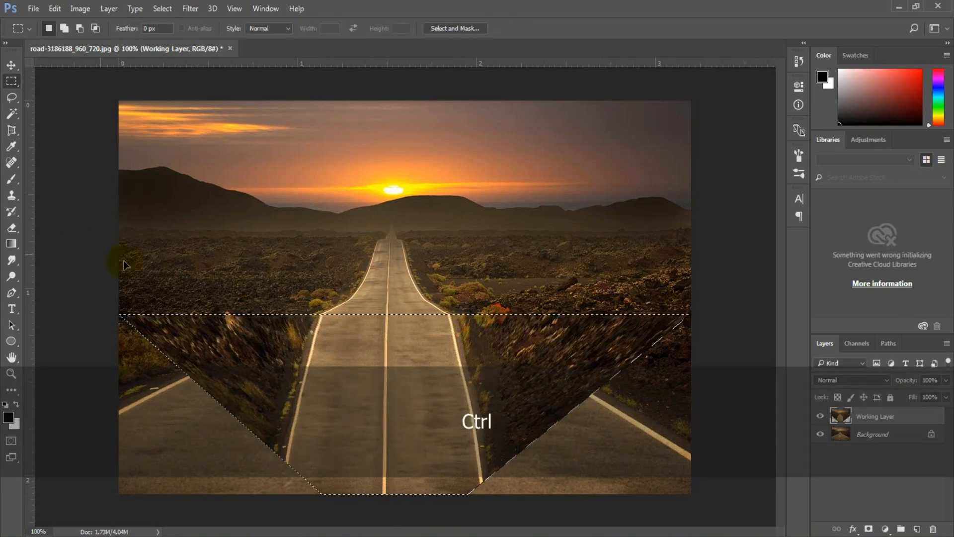
pyautogui.hotkey('ctrl', 'd')
# Convert the locked Background into a regular layer and hide it.
pyautogui.doubleClick(847, 437)
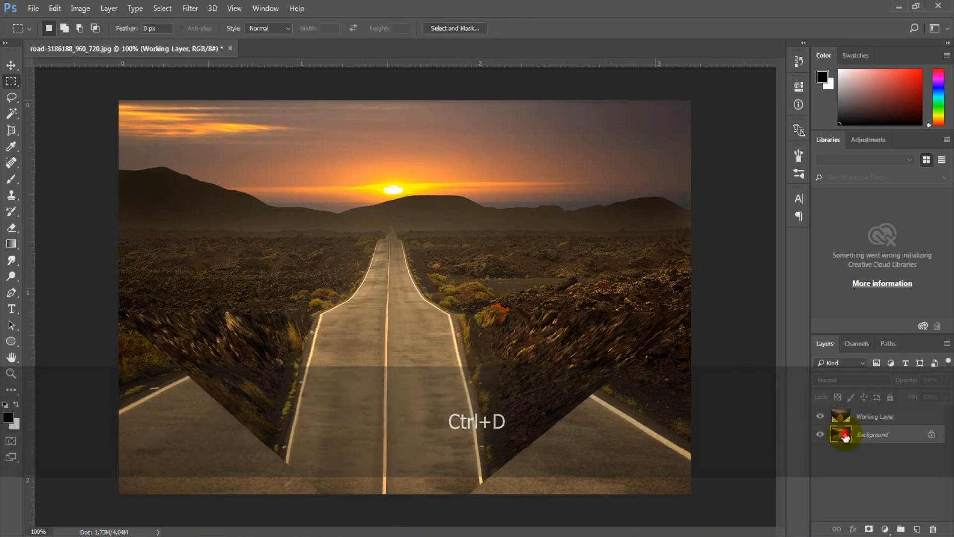
pyautogui.click(580, 174)
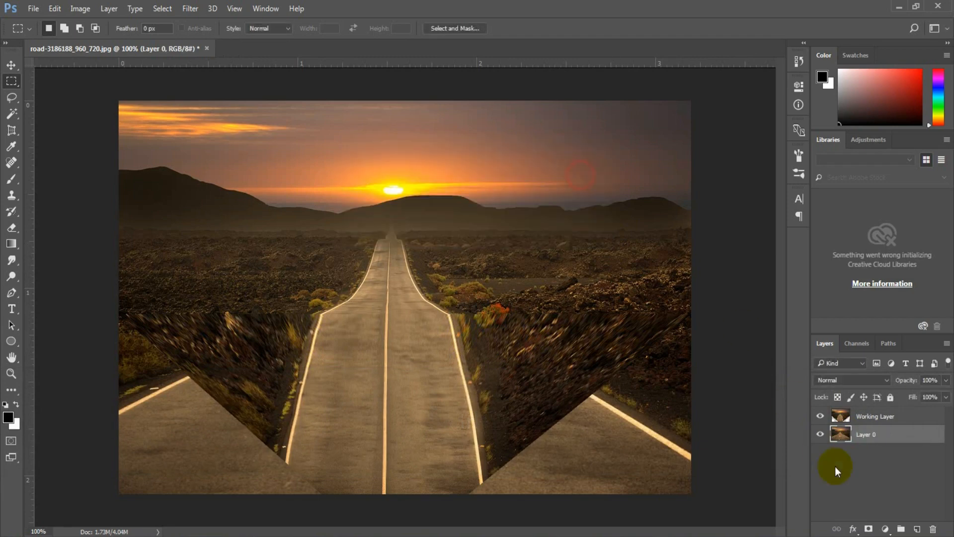
pyautogui.click(820, 434)
# Add a new layer at the bottom of the layer stack and fill it with solid white.
pyautogui.click(917, 529)
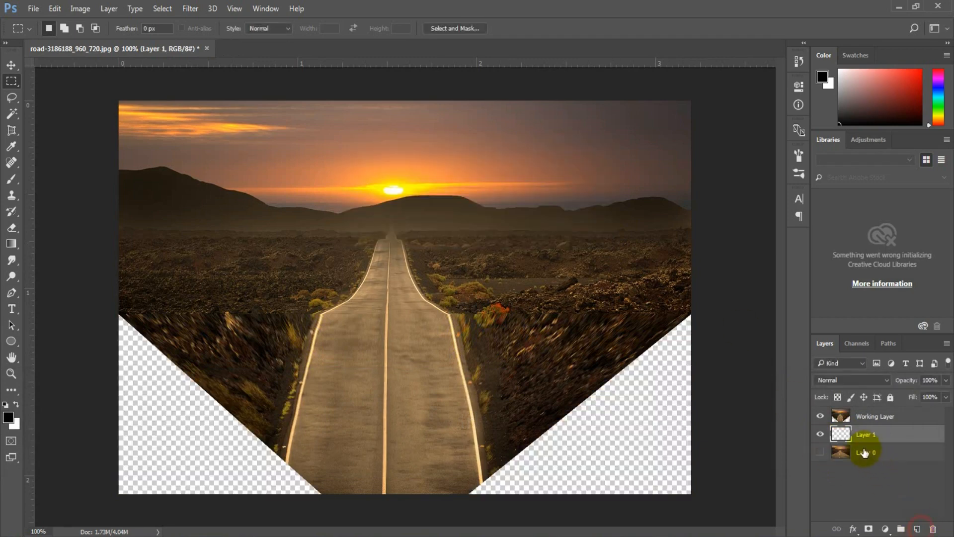
pyautogui.moveTo(862, 437); pyautogui.dragTo(841, 463)
pyautogui.click(9, 420)
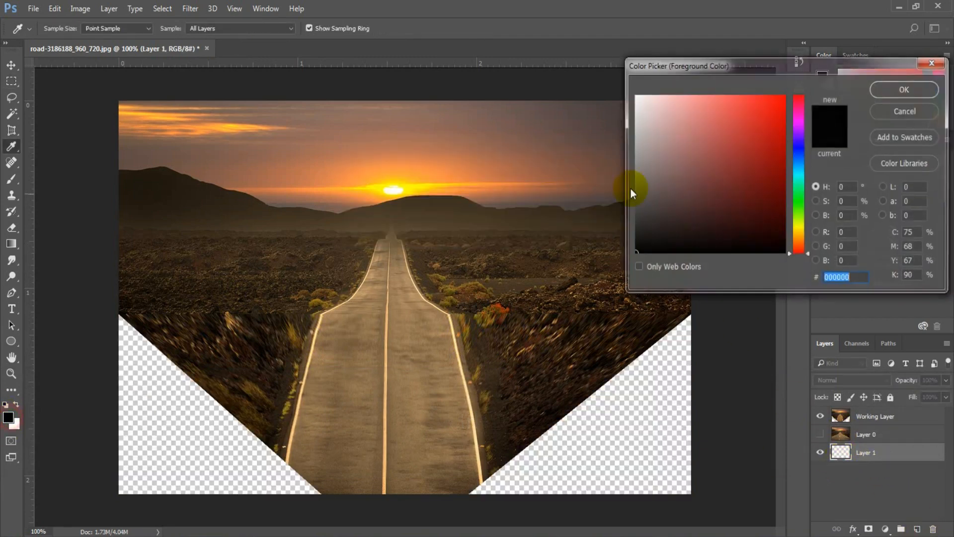
pyautogui.moveTo(638, 185); pyautogui.dragTo(615, 84)
pyautogui.press('Return')
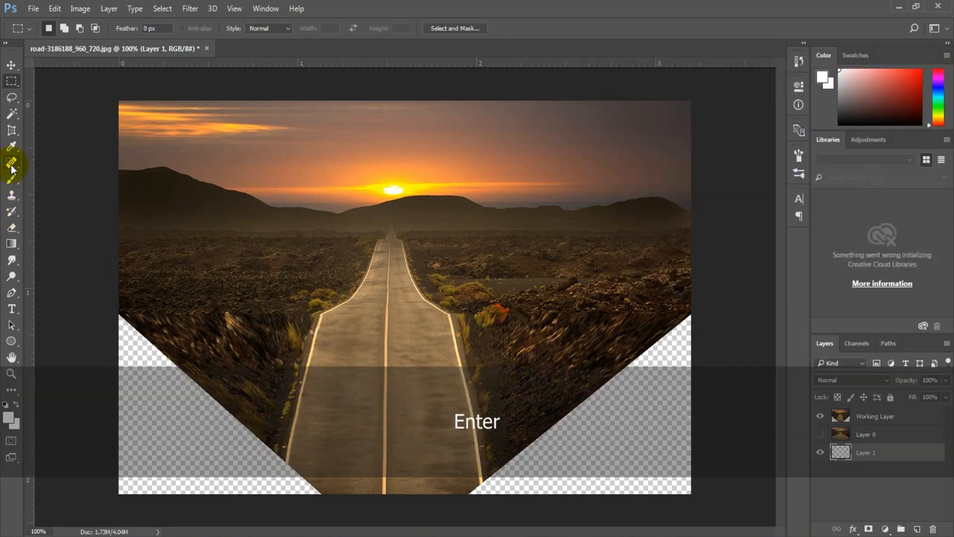
pyautogui.click(12, 244)
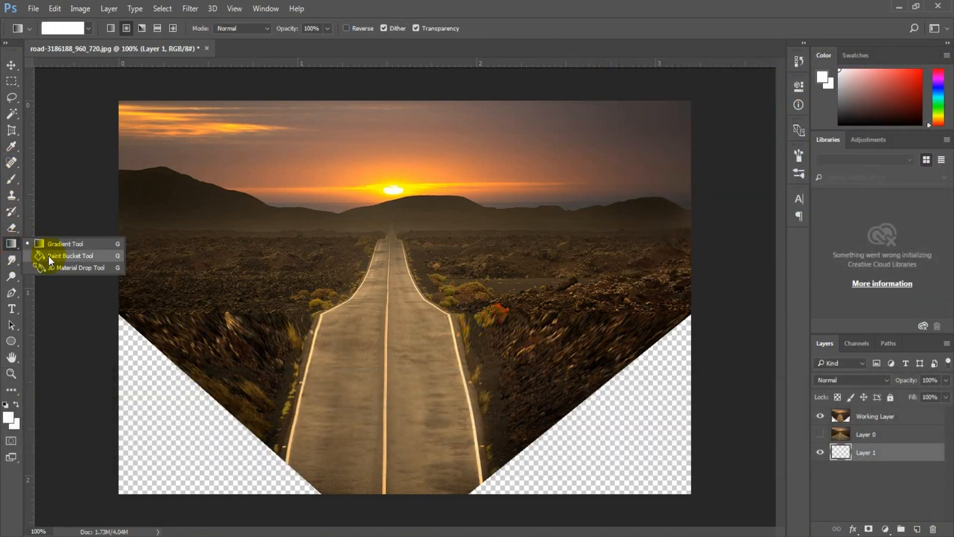
pyautogui.click(48, 256)
pyautogui.click(157, 411)
# Scale Working Layer proportionally from its centre to about 120% with Free Transform and apply it.
pyautogui.click(10, 65)
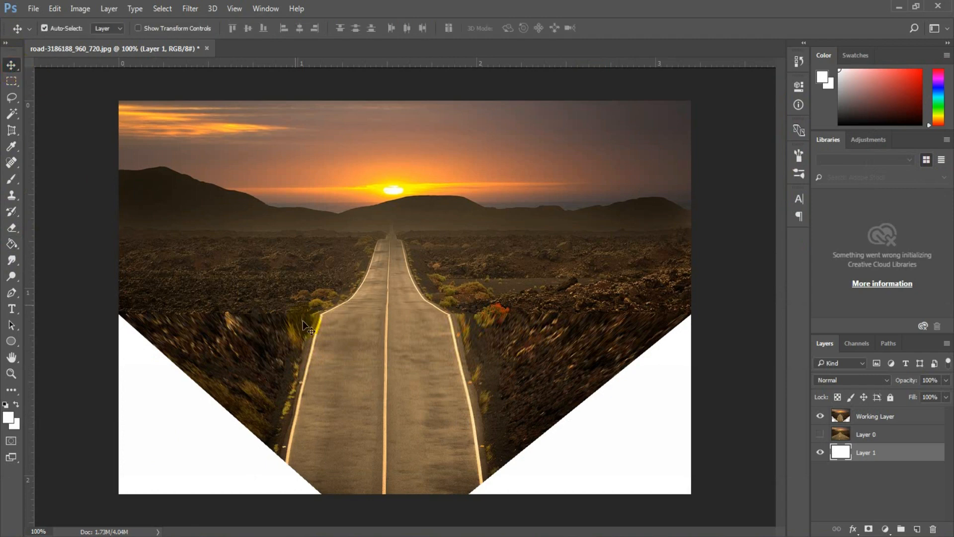
pyautogui.click(326, 393)
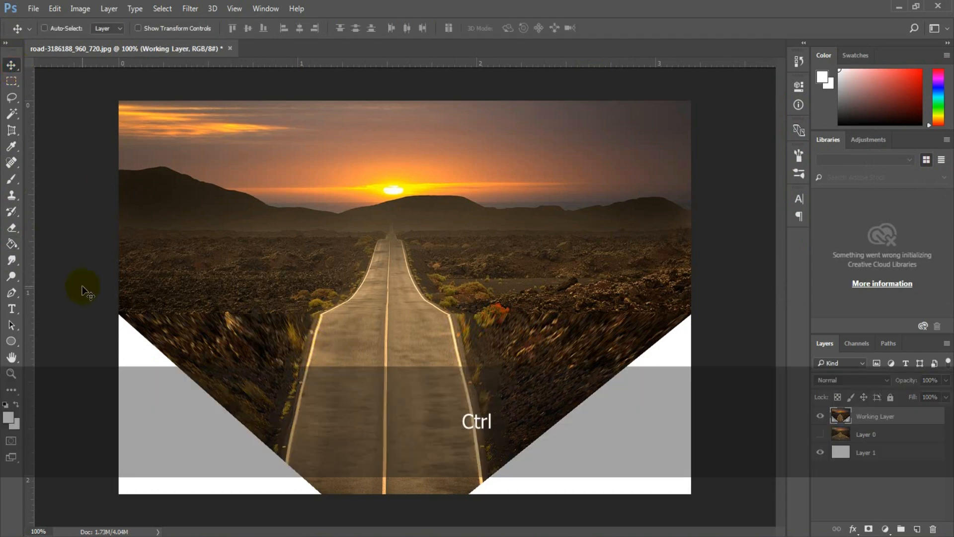
pyautogui.hotkey('ctrl', 't')
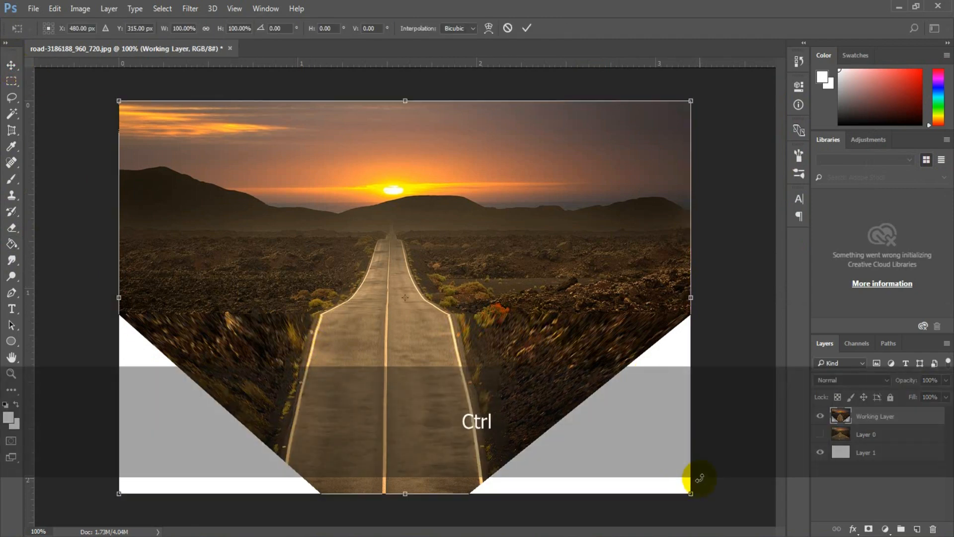
pyautogui.press('ctrl+KP_Subtract')
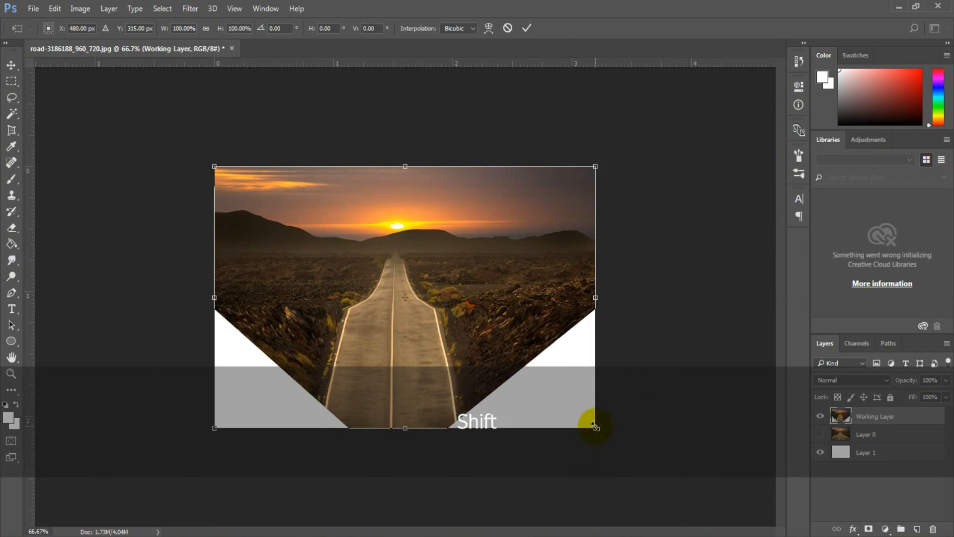
pyautogui.moveTo(594, 426); pyautogui.dragTo(641, 440)
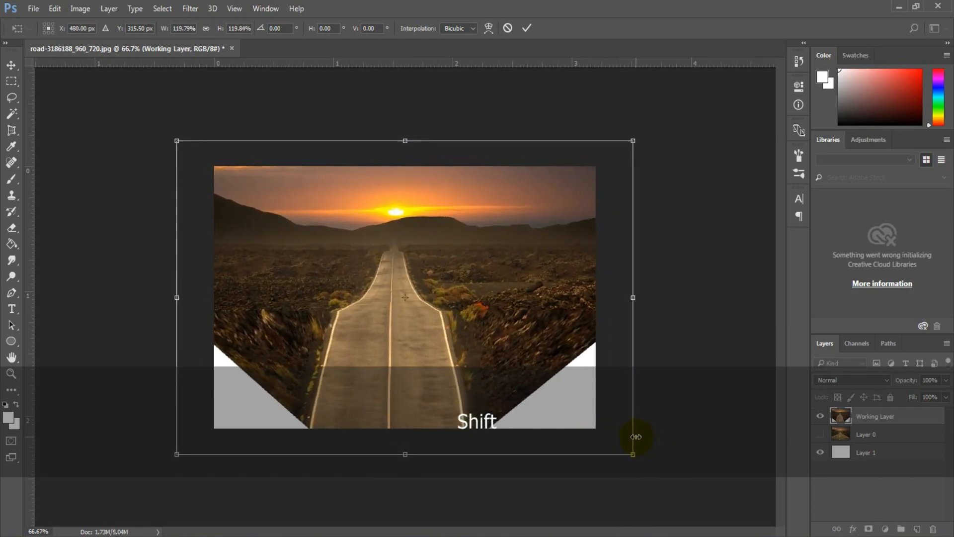
pyautogui.press('Return')
# Outline the empty lower-left triangle of the image with a closed Pen path and turn it into a selection of only that area.
pyautogui.press('z')
pyautogui.moveTo(224, 383)
pyautogui.mouseDown()
pyautogui.moveTo(241, 392)
pyautogui.moveTo(235, 383)
pyautogui.mouseUp()
pyautogui.press('space')
pyautogui.click(6, 294)
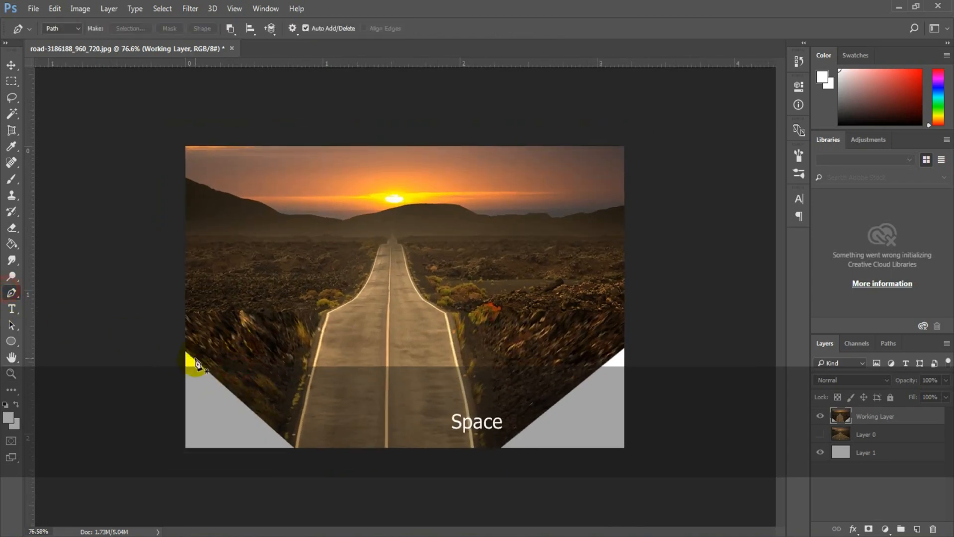
pyautogui.click(185, 348)
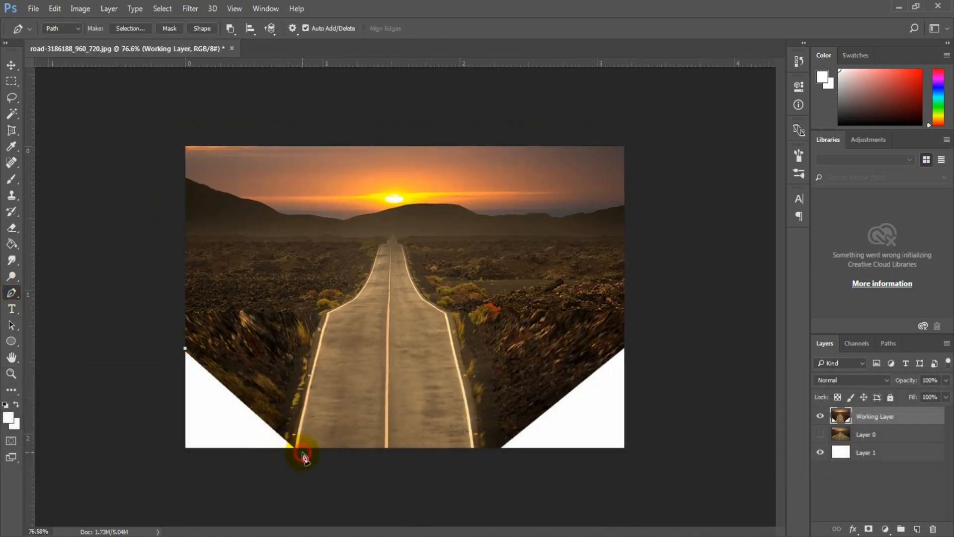
pyautogui.click(185, 347)
pyautogui.rightClick(207, 379)
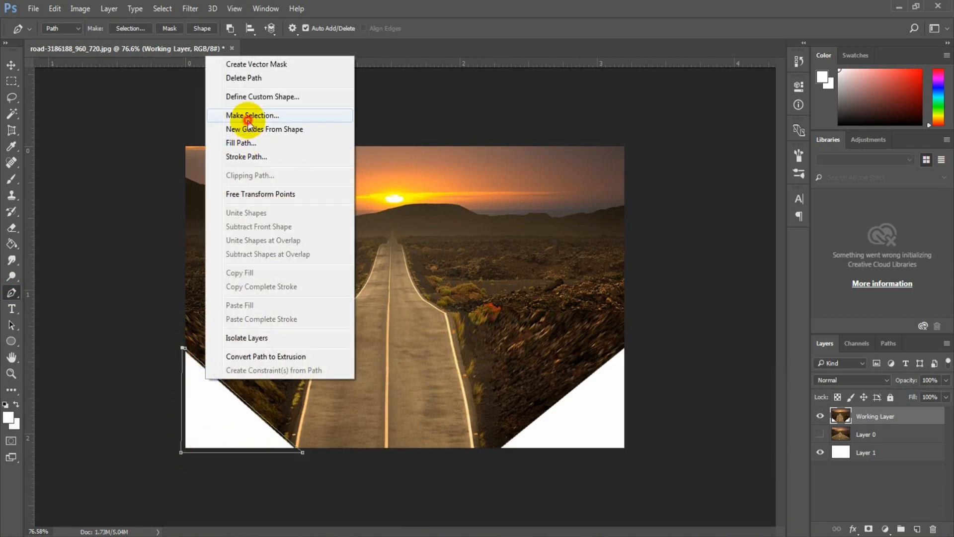
pyautogui.click(249, 115)
pyautogui.click(540, 157)
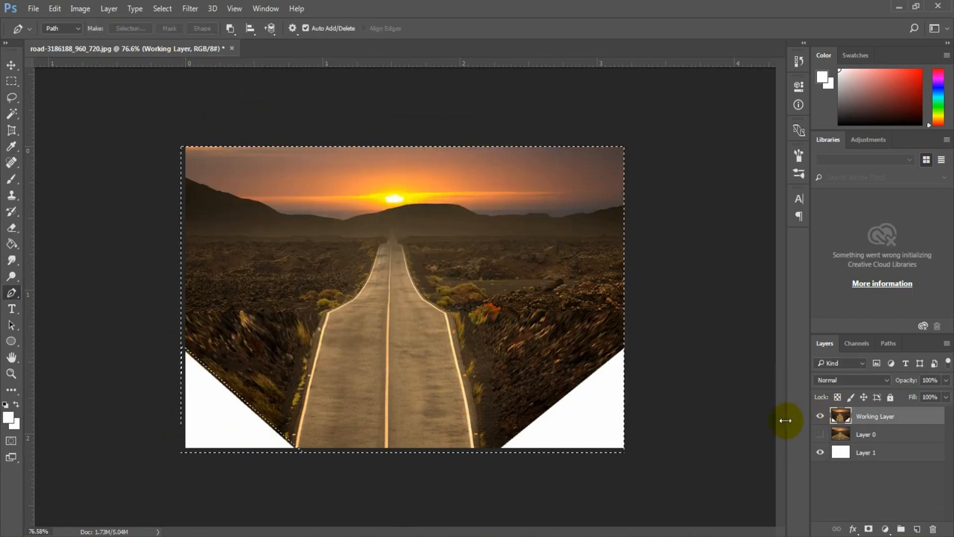
pyautogui.hotkey('ctrl', 'shift', 'i')
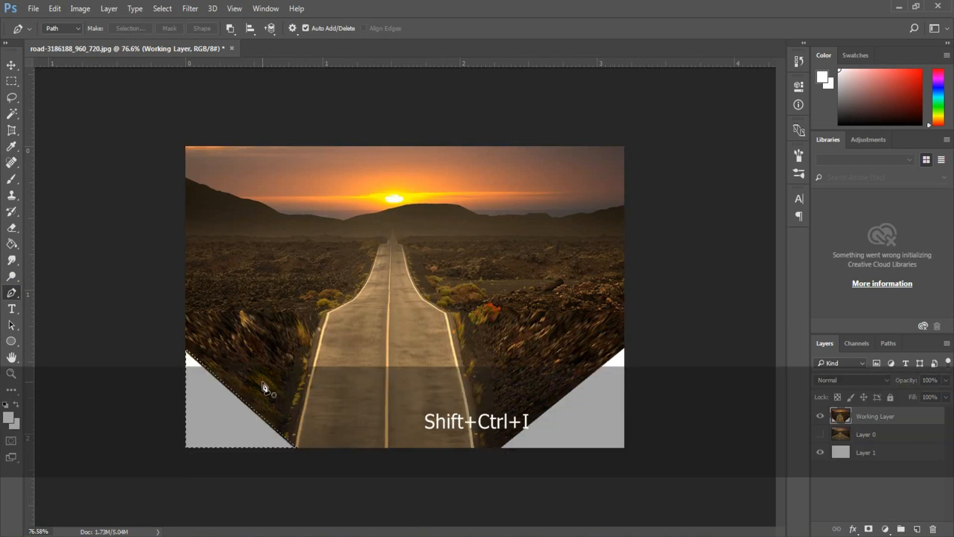
# Fill the selected lower-left triangle on Working Layer with matching terrain texture and deselect.
pyautogui.rightClick(207, 385)
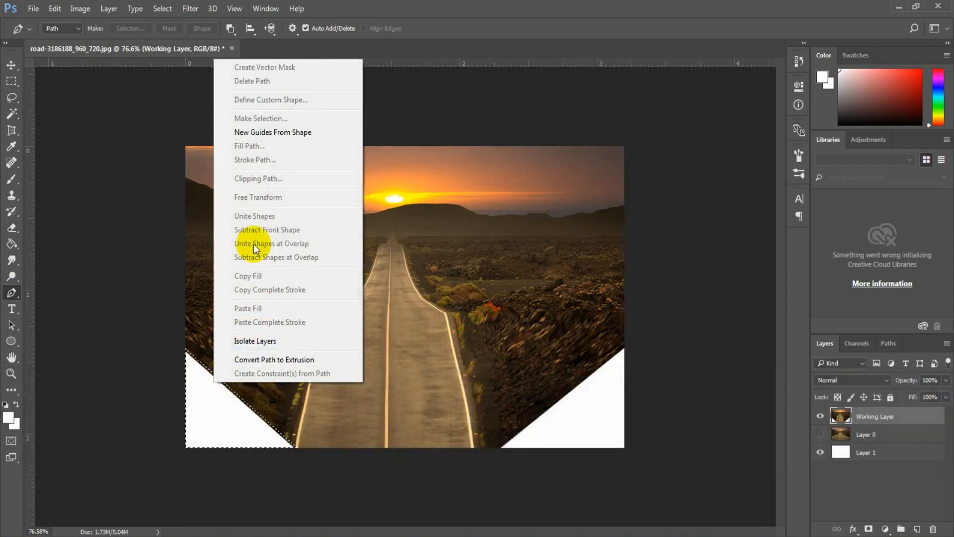
pyautogui.click(12, 80)
pyautogui.click(11, 80)
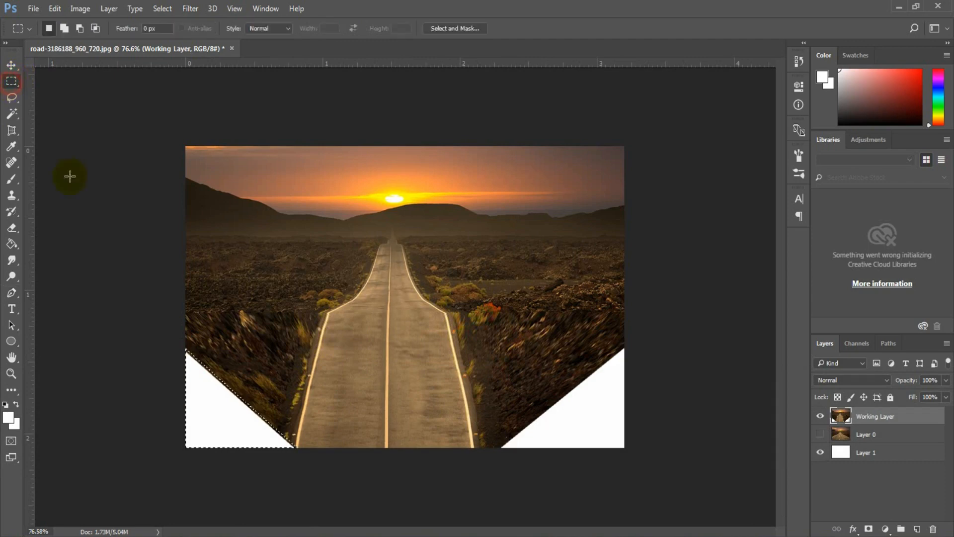
pyautogui.rightClick(225, 398)
pyautogui.click(260, 309)
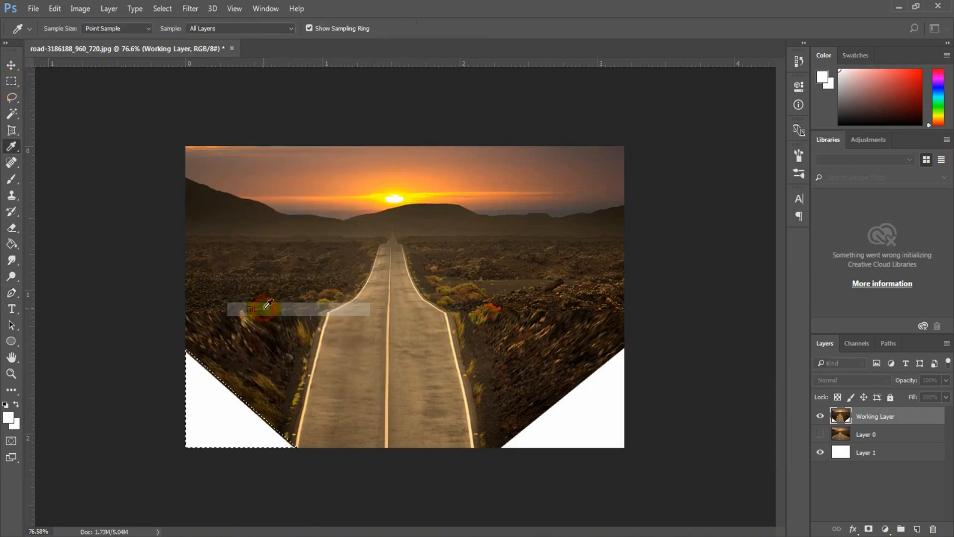
pyautogui.click(550, 160)
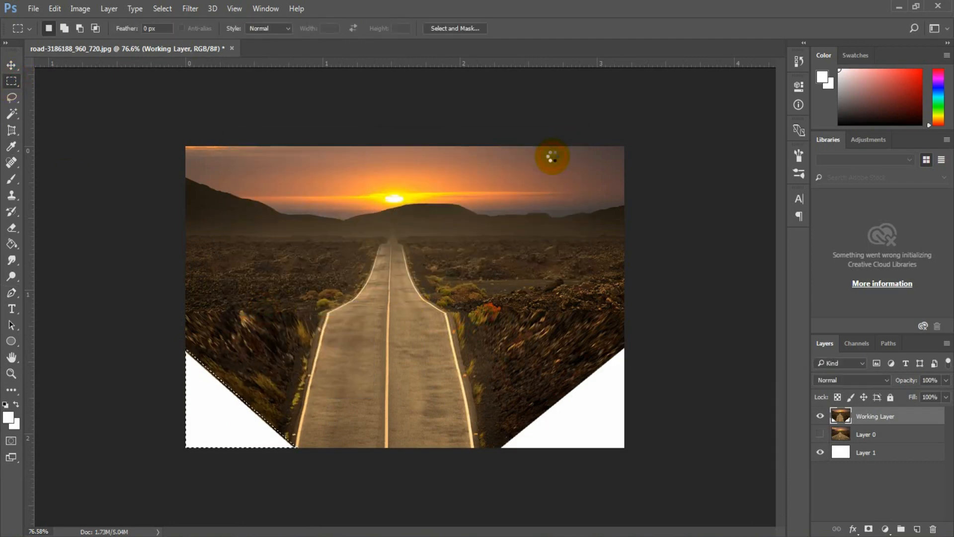
pyautogui.hotkey('ctrl', 'd')
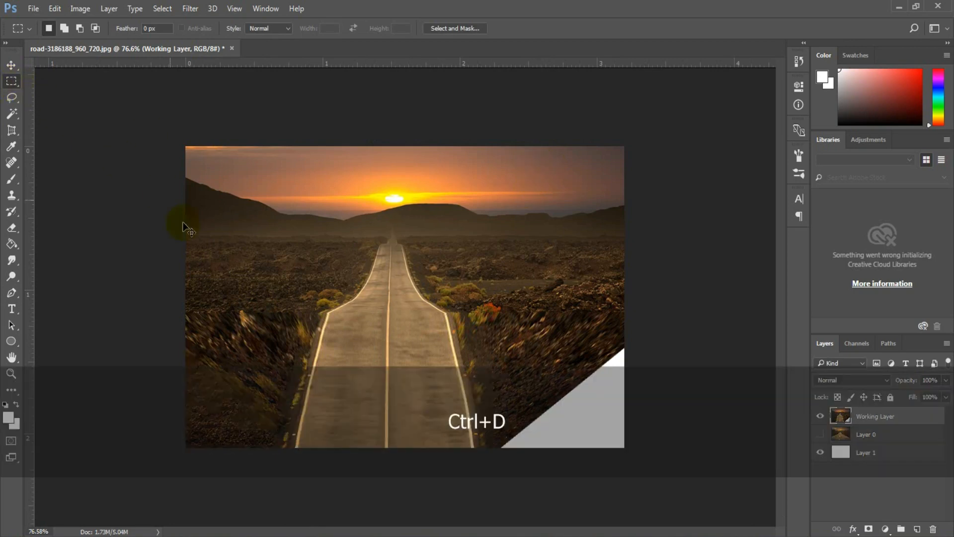
# Clone nearby rocky terrain over the filled lower-left area with the Clone Stamp at brush size 100 to blend it in.
pyautogui.press('s')
pyautogui.press('z')
pyautogui.moveTo(215, 372); pyautogui.dragTo(263, 376)
pyautogui.press('space')
pyautogui.moveTo(237, 379)
pyautogui.mouseDown()
pyautogui.moveTo(251, 323)
pyautogui.moveTo(305, 219)
pyautogui.mouseUp()
pyautogui.keyDown('alt'); pyautogui.click(356, 219); pyautogui.keyUp('alt')
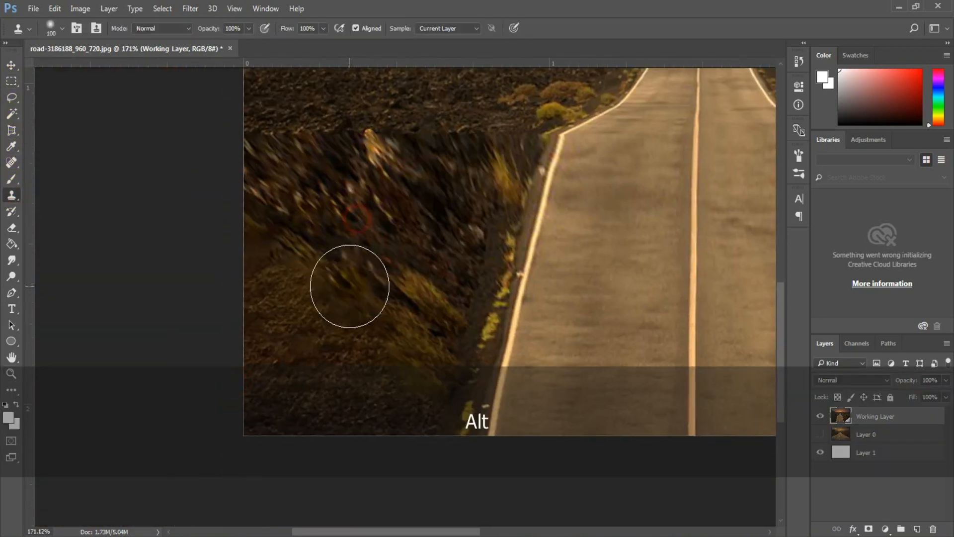
pyautogui.moveTo(335, 290)
pyautogui.mouseDown()
pyautogui.moveTo(296, 251)
pyautogui.moveTo(275, 285)
pyautogui.moveTo(302, 294)
pyautogui.mouseUp()
pyautogui.keyDown('alt'); pyautogui.click(342, 232); pyautogui.keyUp('alt')
pyautogui.moveTo(336, 353); pyautogui.dragTo(343, 304)
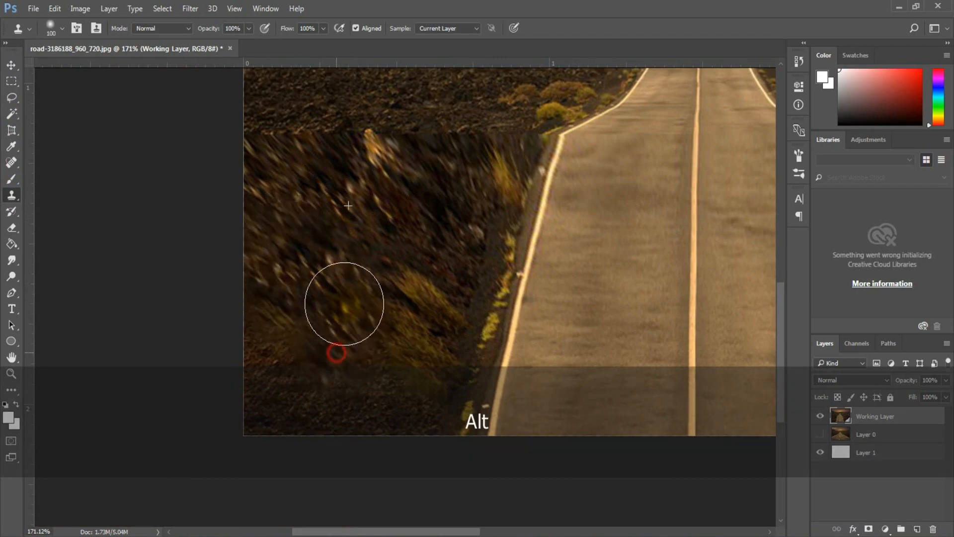
pyautogui.keyDown('alt'); pyautogui.click(391, 286); pyautogui.keyUp('alt')
pyautogui.moveTo(400, 370); pyautogui.dragTo(370, 294)
pyautogui.click(338, 396)
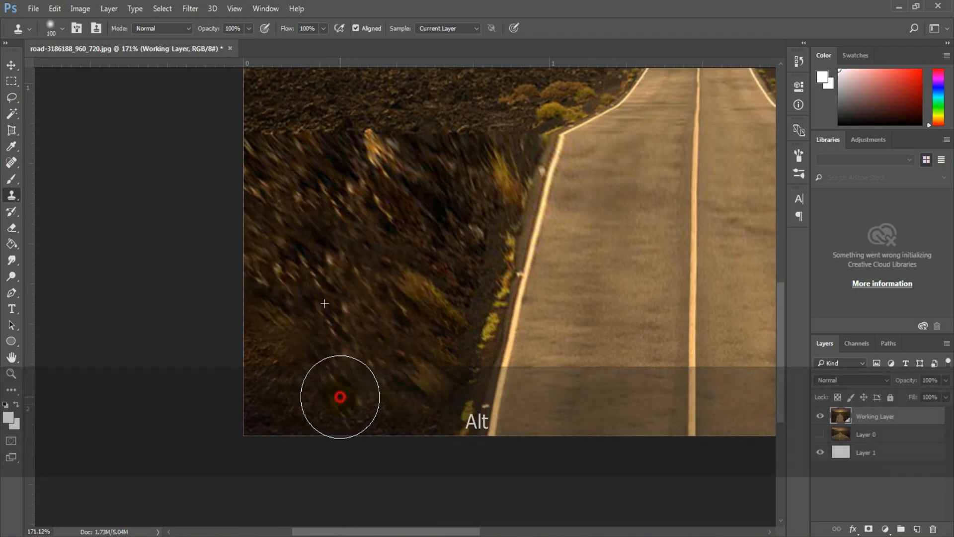
pyautogui.click(373, 407)
pyautogui.click(388, 405)
pyautogui.moveTo(291, 412)
pyautogui.mouseDown()
pyautogui.moveTo(289, 323)
pyautogui.moveTo(251, 371)
pyautogui.moveTo(250, 394)
pyautogui.mouseUp()
pyautogui.moveTo(394, 300); pyautogui.dragTo(52, 282)
# Outline the empty lower-right triangle with a closed Pen path, make it a selection with 0 px feather and invert the selection.
pyautogui.hotkey('ctrl', '-')
pyautogui.hotkey('ctrl', '-')
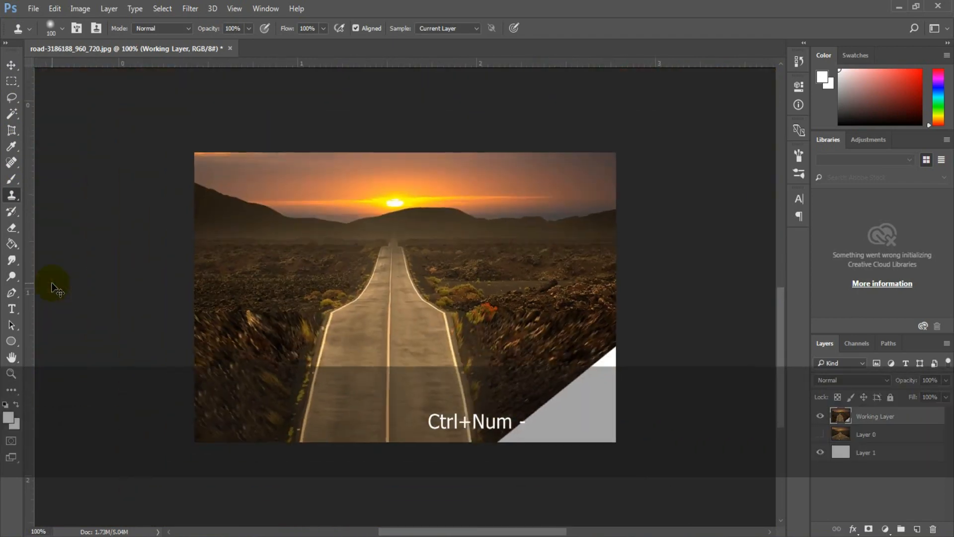
pyautogui.press('p')
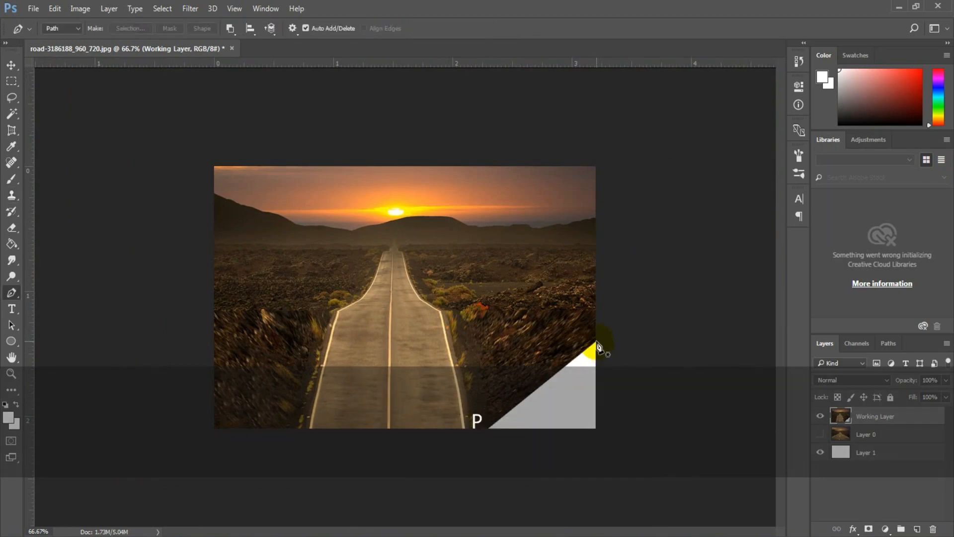
pyautogui.click(597, 341)
pyautogui.click(484, 431)
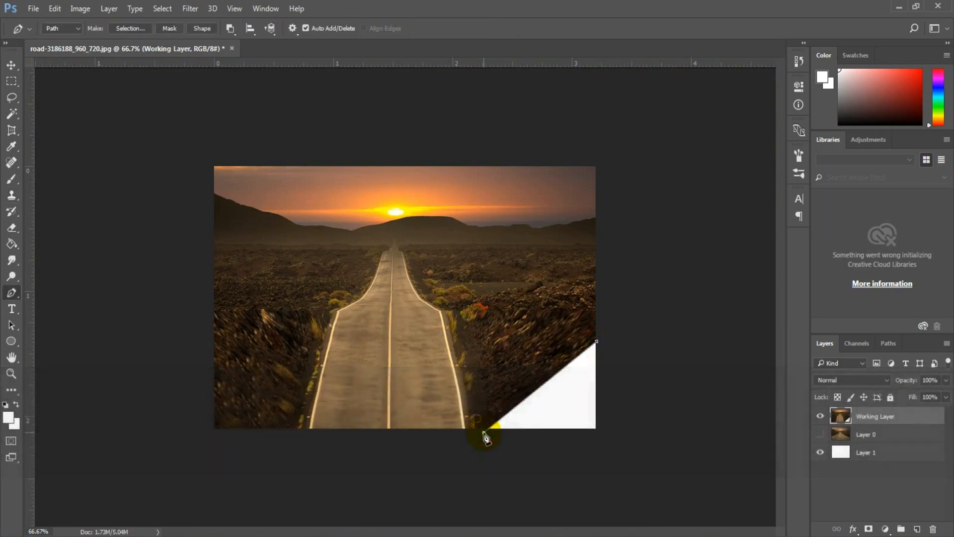
pyautogui.click(616, 436)
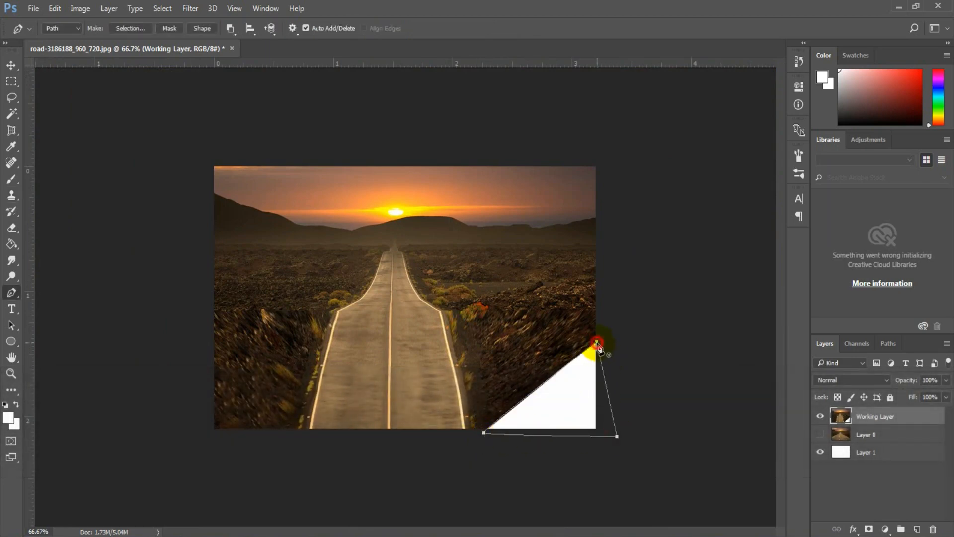
pyautogui.click(597, 342)
pyautogui.rightClick(575, 383)
pyautogui.click(621, 124)
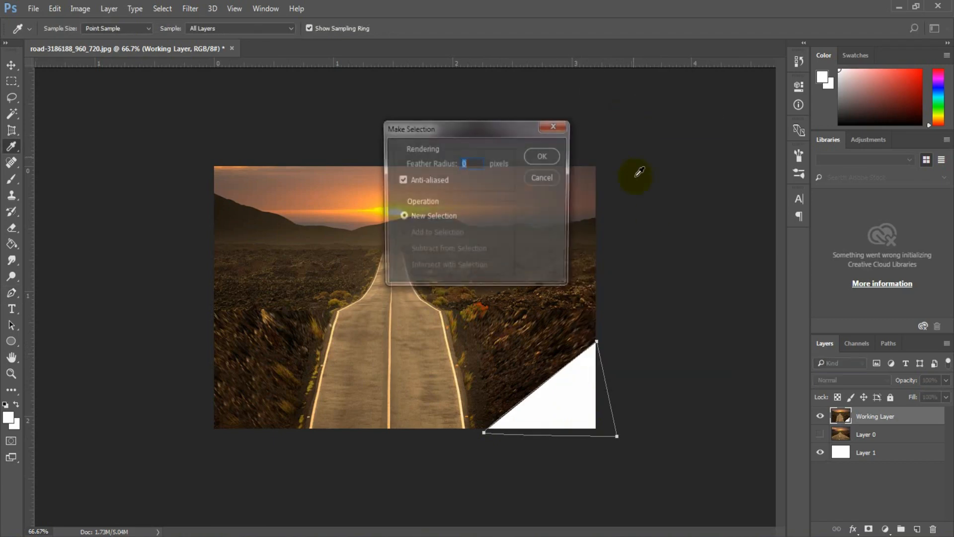
pyautogui.click(542, 155)
pyautogui.hotkey('shift', 'ctrl', 'i')
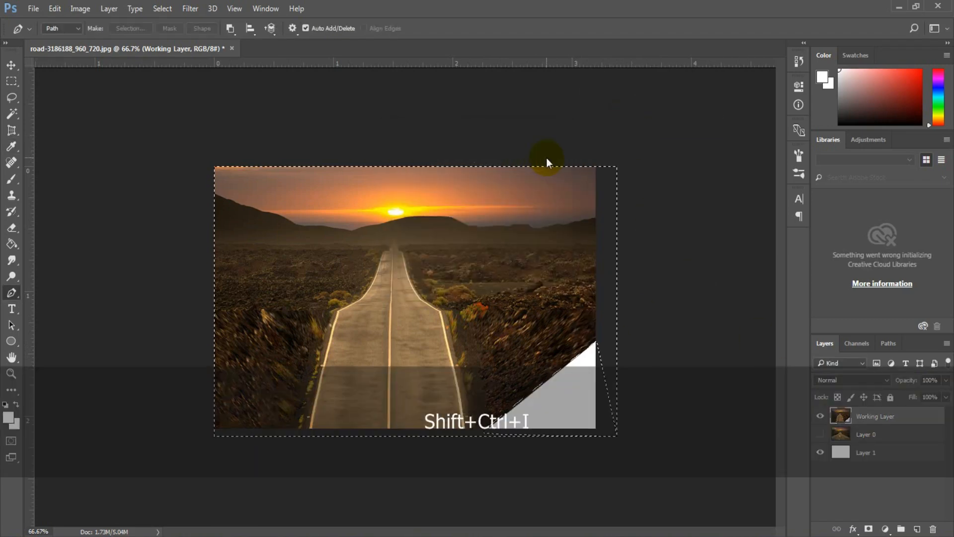
# Fill the selected lower-right triangle on Working Layer with matching terrain texture and deselect.
pyautogui.press('m')
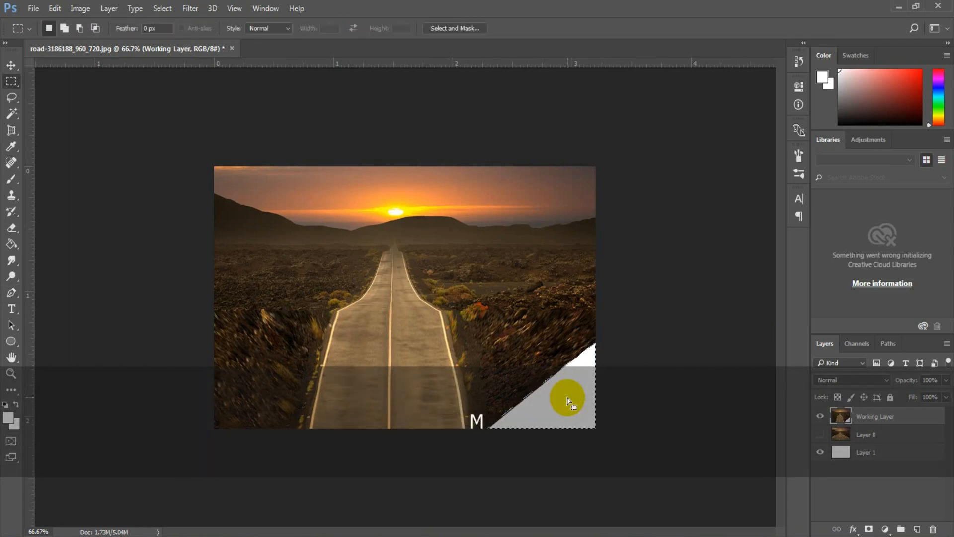
pyautogui.rightClick(567, 395)
pyautogui.click(594, 308)
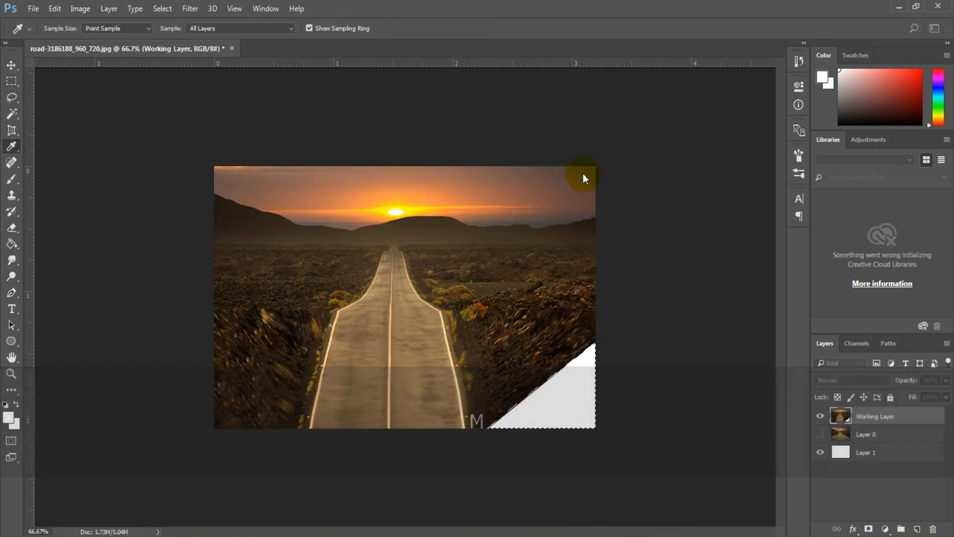
pyautogui.click(557, 155)
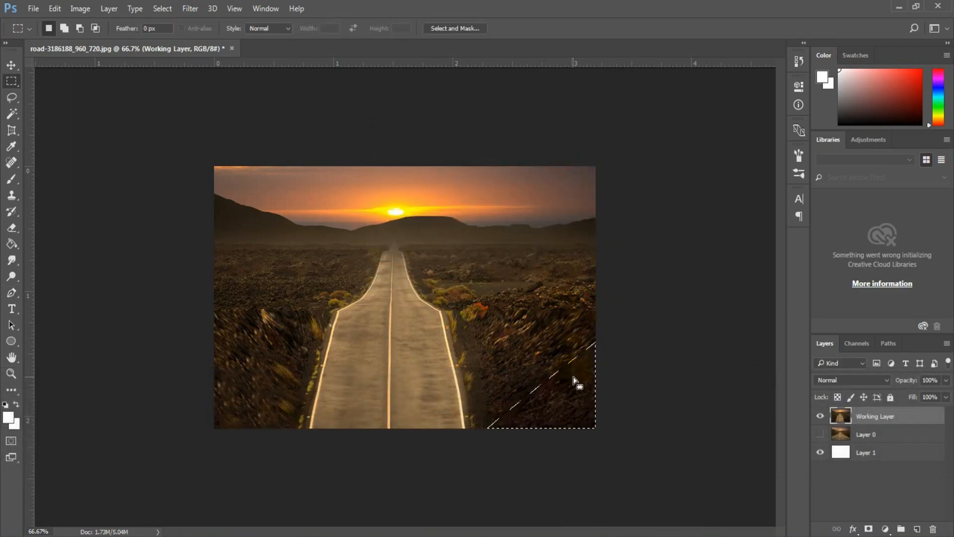
pyautogui.hotkey('ctrl', 'd')
# Clone nearby rocky terrain over the filled lower-right area with the Clone Stamp at brush size 100.
pyautogui.press('s')
pyautogui.keyDown('alt'); pyautogui.click(554, 341); pyautogui.keyUp('alt')
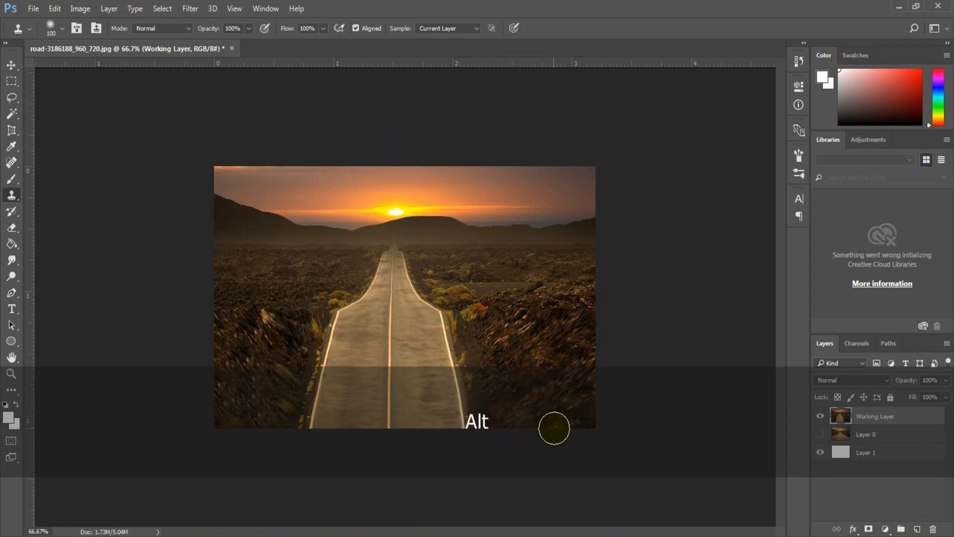
pyautogui.press('ctrl+KP_Subtract')
pyautogui.press('ctrl+KP_Subtract')
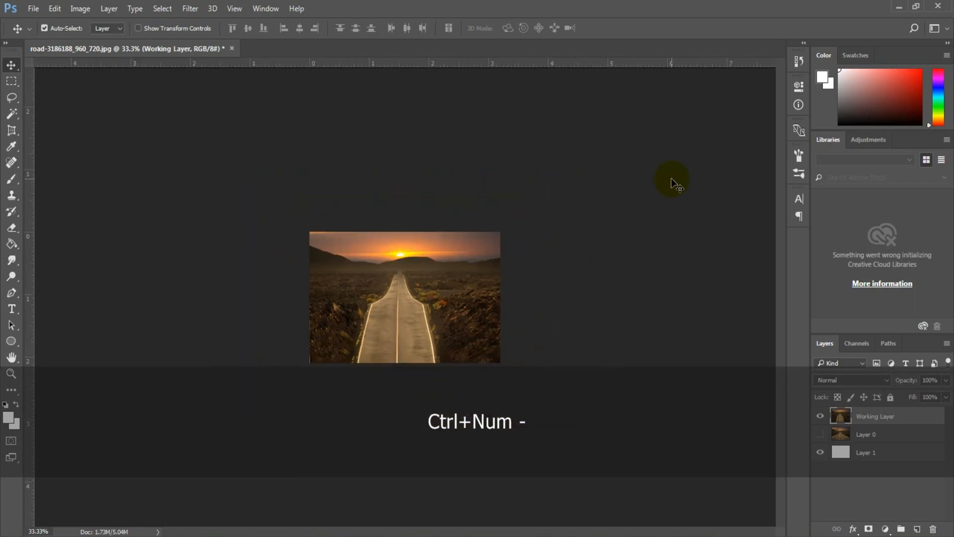
pyautogui.press('z')
pyautogui.moveTo(330, 308); pyautogui.dragTo(358, 335)
pyautogui.press('space')
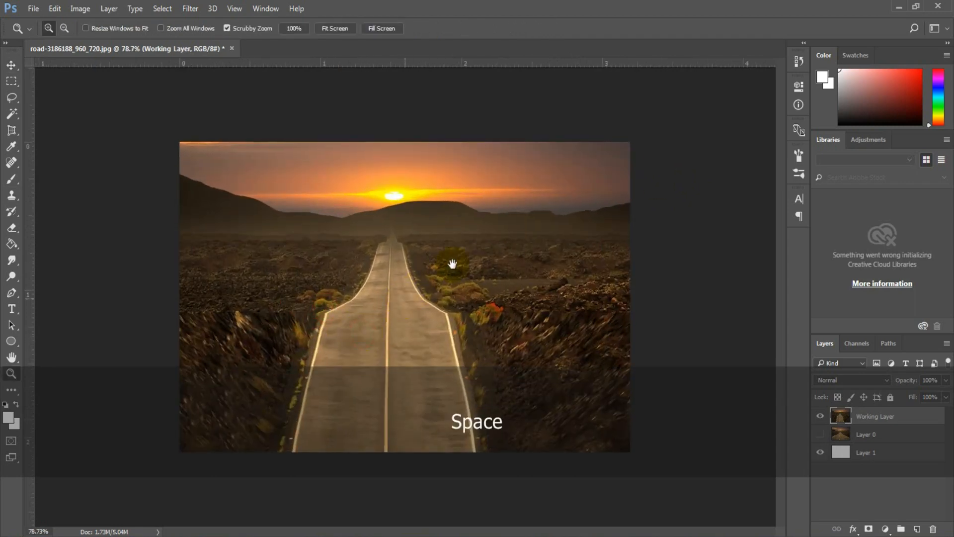
pyautogui.press('ctrl+KP_Subtract')
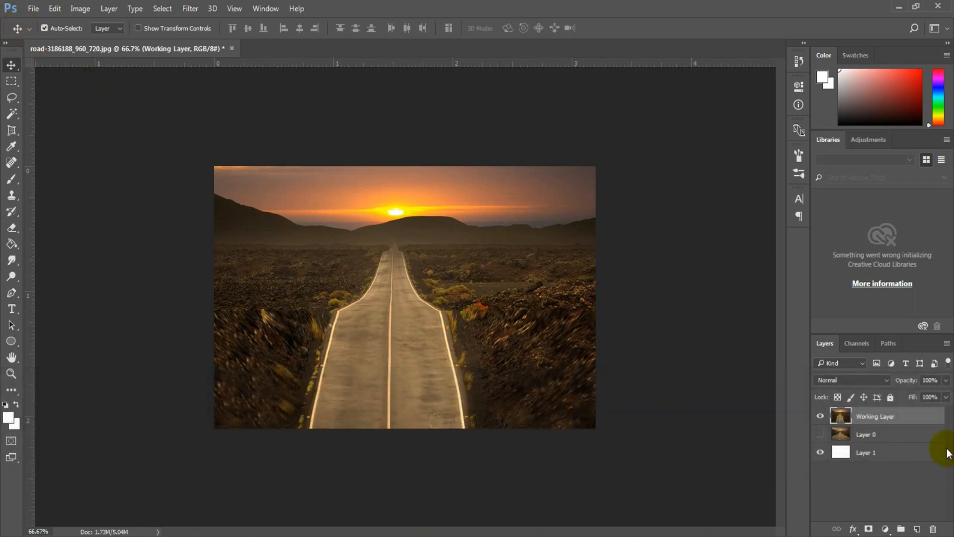
# Add a new layer above Working Layer and paint a soft black stroke at brush size 50 across the road's bend.
pyautogui.click(917, 530)
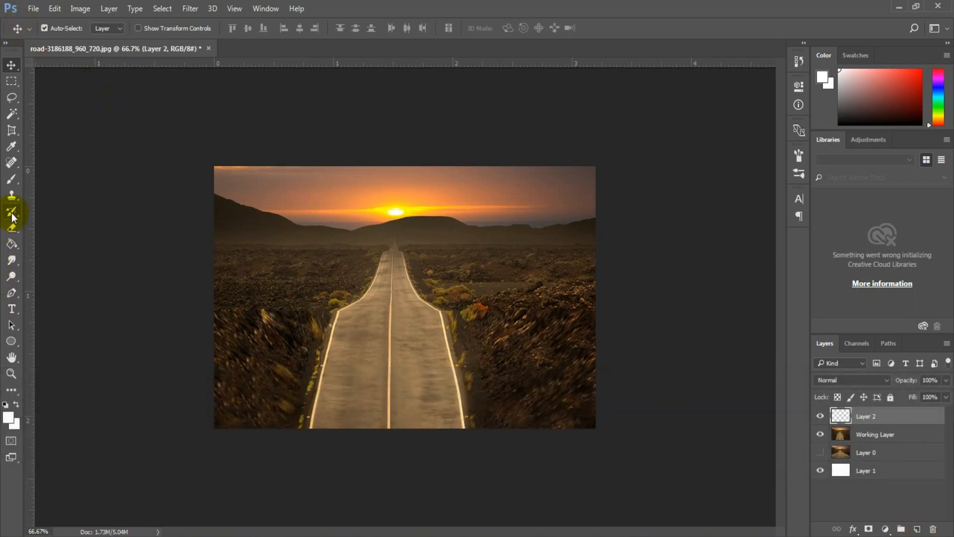
pyautogui.click(11, 179)
pyautogui.press('d')
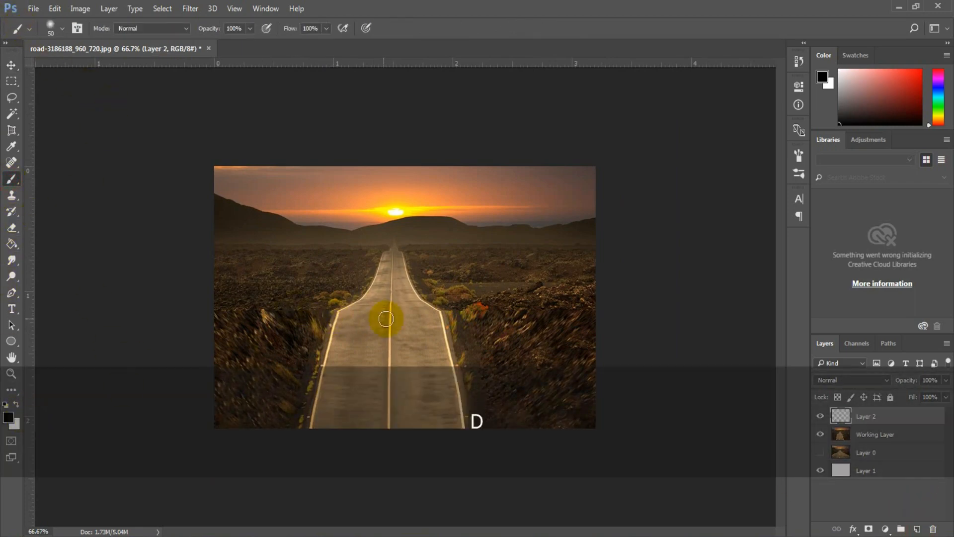
pyautogui.moveTo(339, 315); pyautogui.dragTo(437, 314)
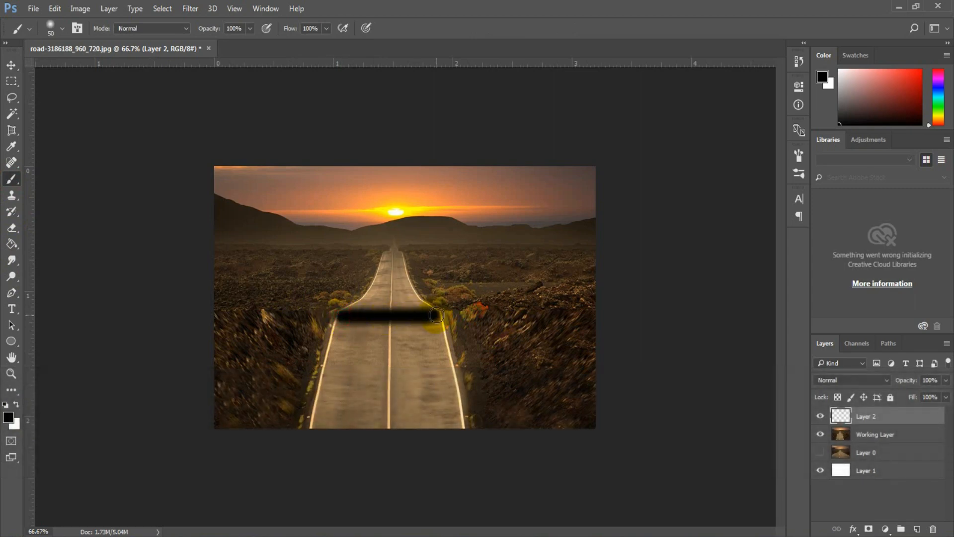
# Lower the black stroke layer's opacity to 49% and shift the stroke slightly over the road's bend.
pyautogui.press('v')
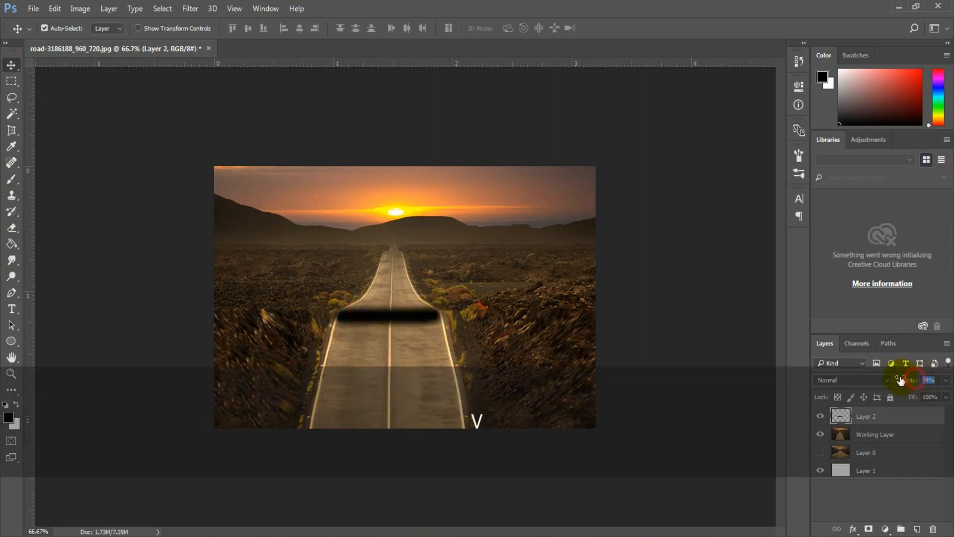
pyautogui.moveTo(901, 380); pyautogui.dragTo(885, 380)
pyautogui.moveTo(370, 315); pyautogui.dragTo(375, 319)
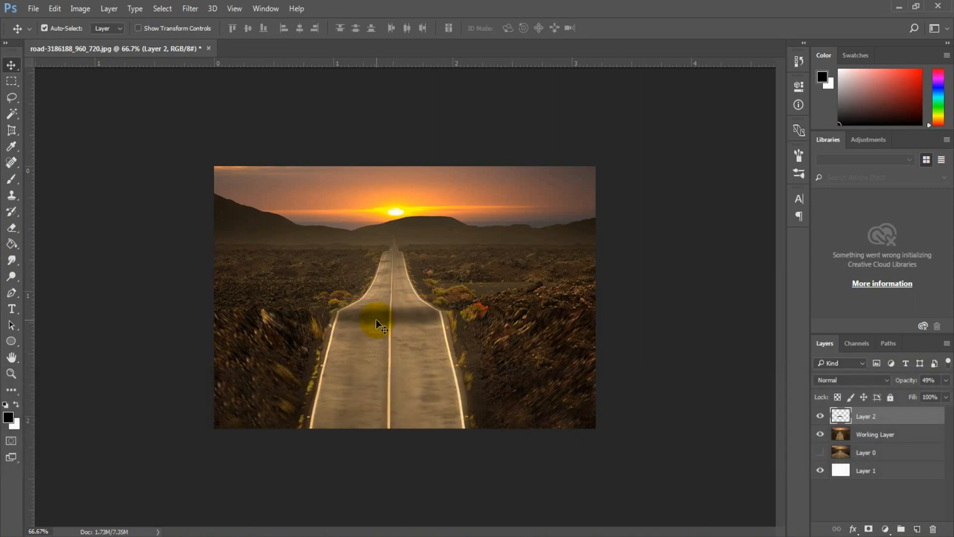
# Delete the part of the black stroke above the bend line using a rectangular selection, then deselect.
pyautogui.press('z')
pyautogui.moveTo(304, 290); pyautogui.dragTo(334, 305)
pyautogui.press('m')
pyautogui.moveTo(237, 264); pyautogui.dragTo(569, 320)
pyautogui.press('Delete')
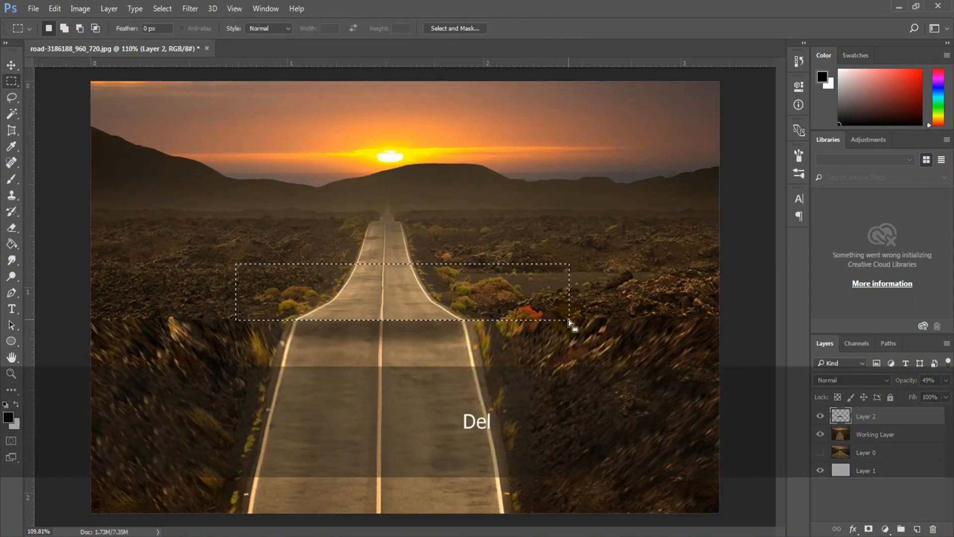
pyautogui.hotkey('ctrl', 'd')
# Reduce the opacity of the trimmed shadow layer, Layer 2, to 24%.
pyautogui.press('v')
pyautogui.hotkey('ctrl', '0')
pyautogui.press('ctrl+KP_Subtract')
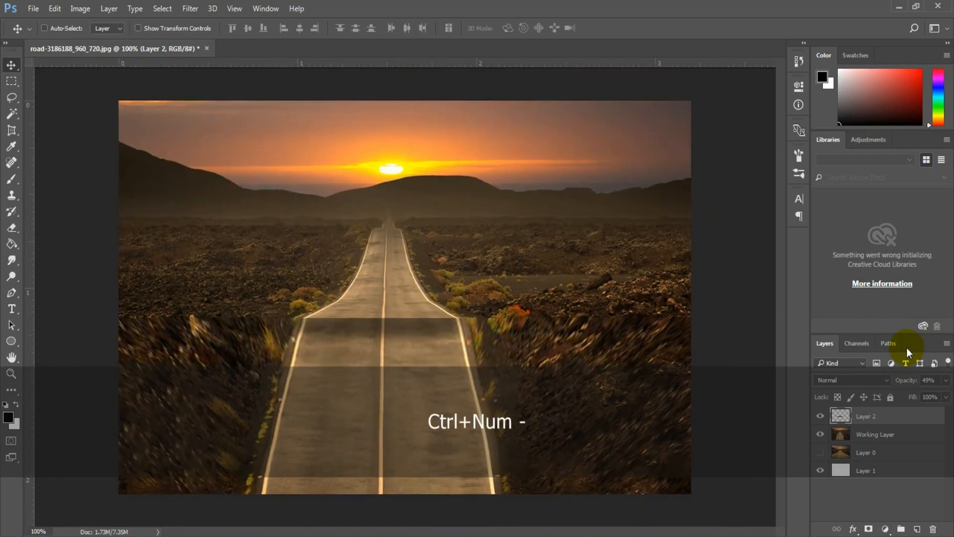
pyautogui.press('ctrl+KP_Subtract')
pyautogui.press('v')
pyautogui.moveTo(901, 380)
pyautogui.mouseDown()
pyautogui.moveTo(914, 382)
pyautogui.moveTo(903, 382)
pyautogui.mouseUp()
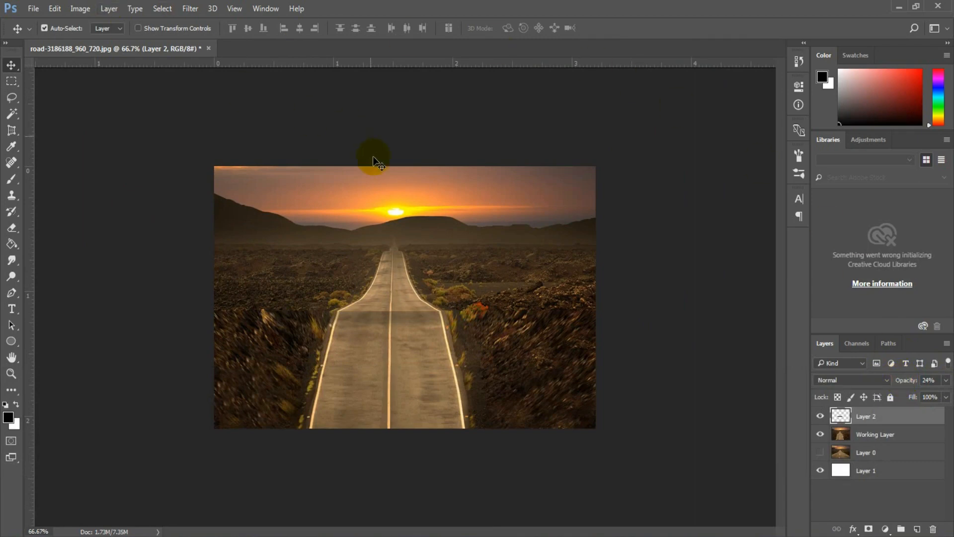
pyautogui.press('z')
pyautogui.moveTo(395, 315)
pyautogui.mouseDown()
pyautogui.moveTo(436, 330)
pyautogui.moveTo(403, 308)
pyautogui.mouseUp()
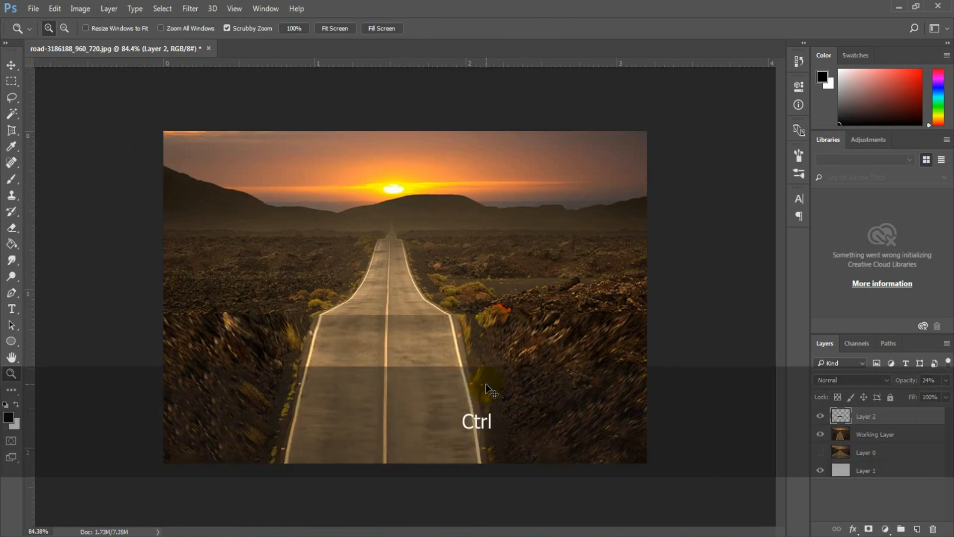
pyautogui.hotkey('ctrl', 't')
pyautogui.press('Return')
# Select Working Layer, try pulling its lower-right corner inward with Free Transform and undo that distortion.
pyautogui.click(841, 434)
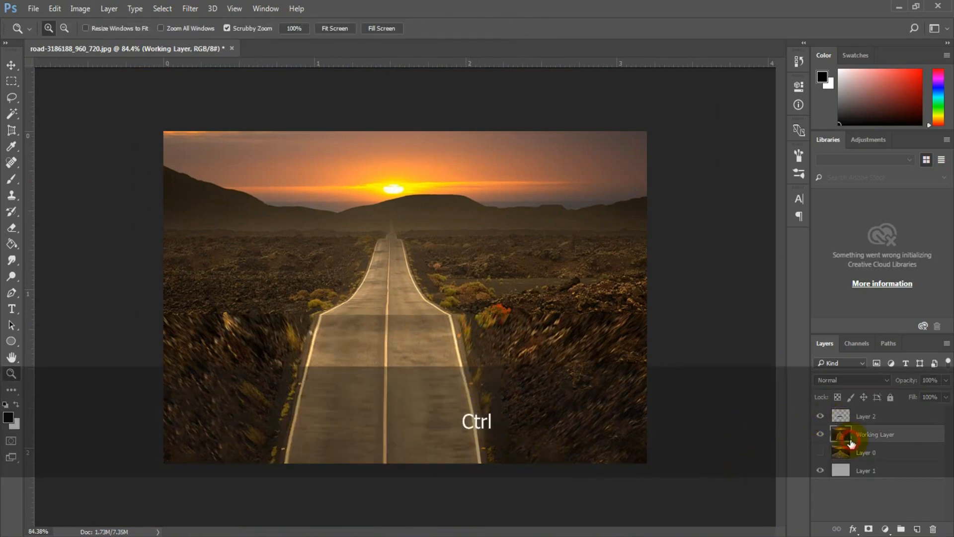
pyautogui.hotkey('ctrl', 't')
pyautogui.moveTo(696, 496); pyautogui.dragTo(634, 496)
pyautogui.hotkey('ctrl', 'z')
pyautogui.press('Return')
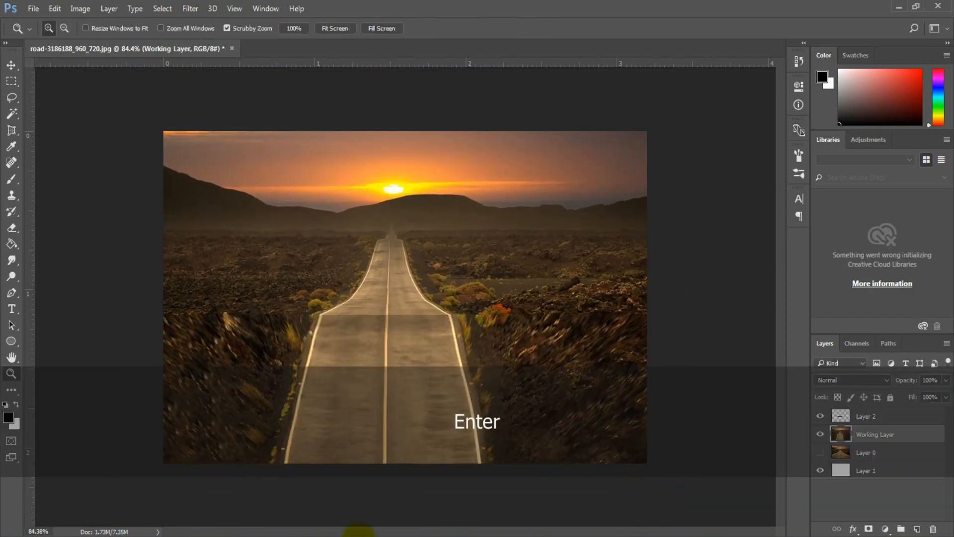
# Select the full-width lower part of Working Layer below the road's bend line with a rectangular marquee.
pyautogui.click(10, 82)
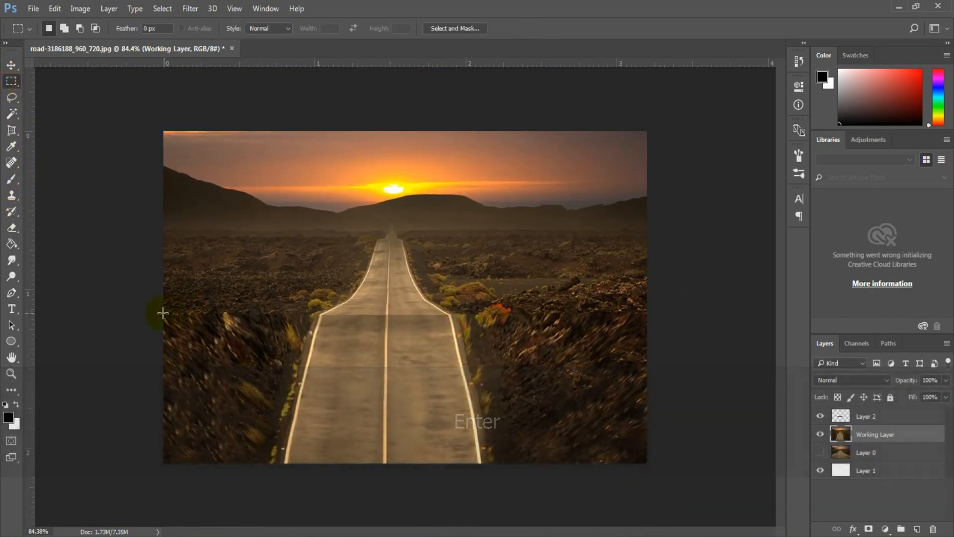
pyautogui.moveTo(160, 313); pyautogui.dragTo(717, 502)
pyautogui.hotkey('ctrl', 'd')
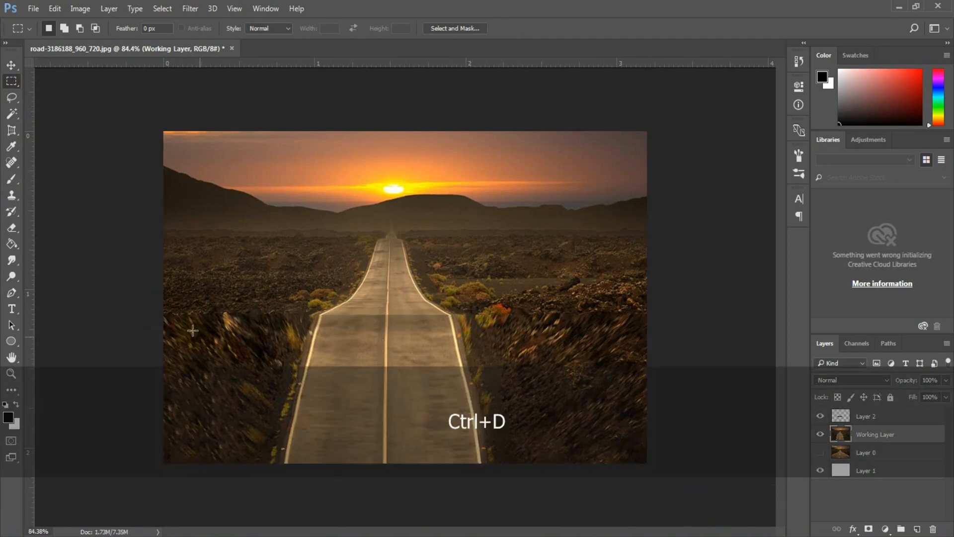
pyautogui.moveTo(625, 495); pyautogui.dragTo(661, 497)
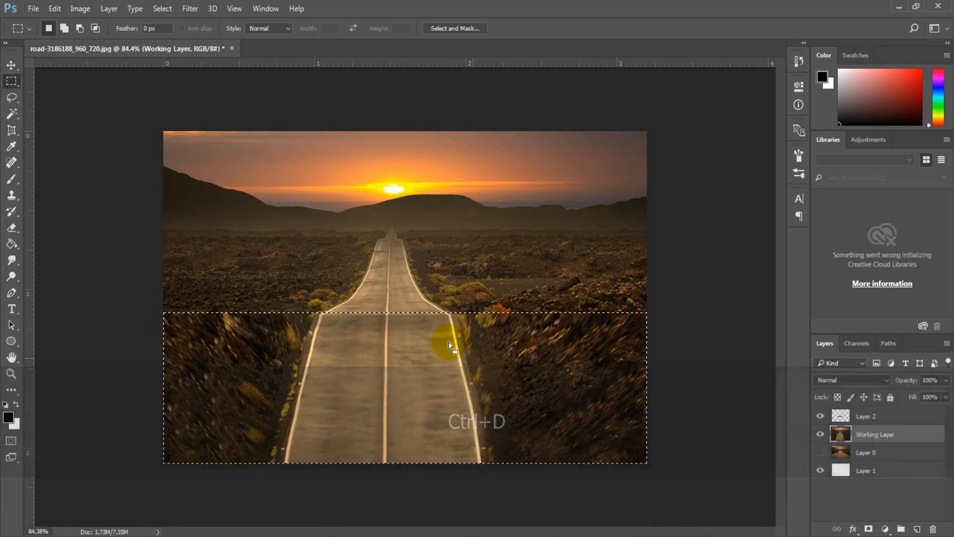
# Nudge the selected lower part down slightly, pull both its bottom corners inward with Free Transform until the road edges run nearly vertical, and deselect.
pyautogui.press('Down')
pyautogui.hotkey('ctrl', 't')
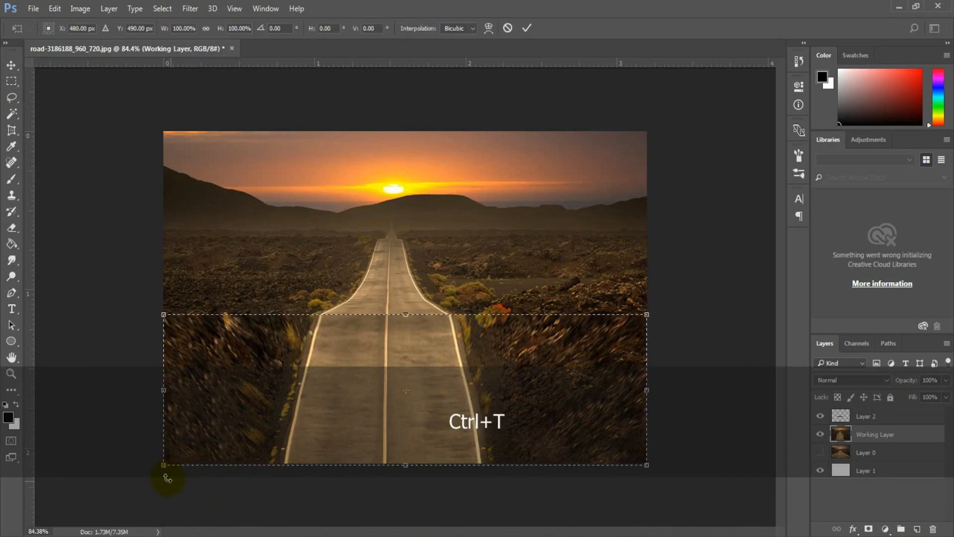
pyautogui.moveTo(164, 468); pyautogui.dragTo(247, 471)
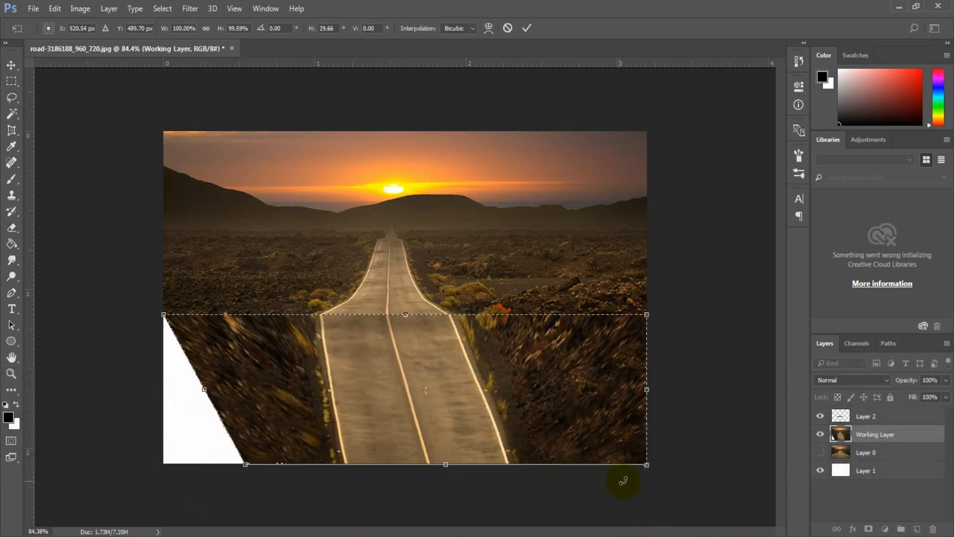
pyautogui.moveTo(646, 465); pyautogui.dragTo(564, 470)
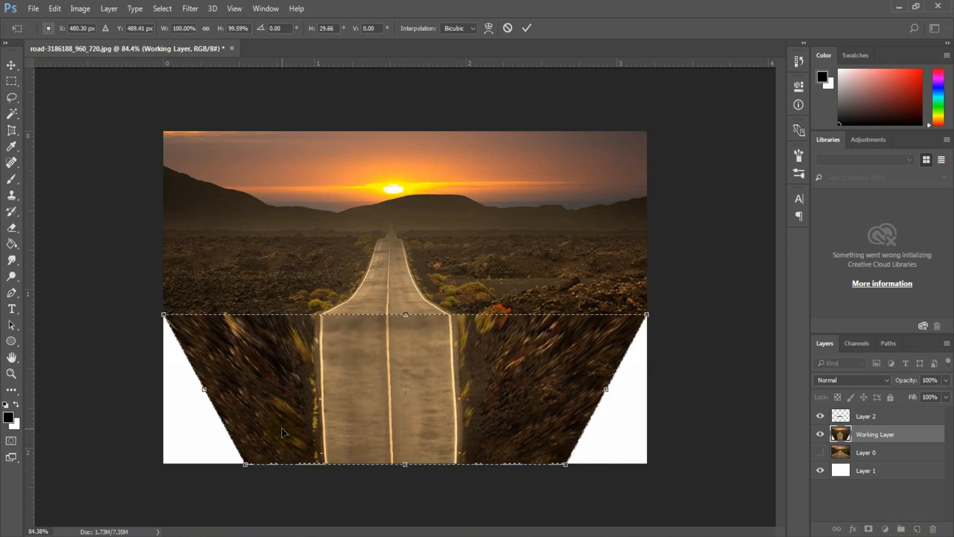
pyautogui.press('Return')
pyautogui.hotkey('ctrl', 'd')
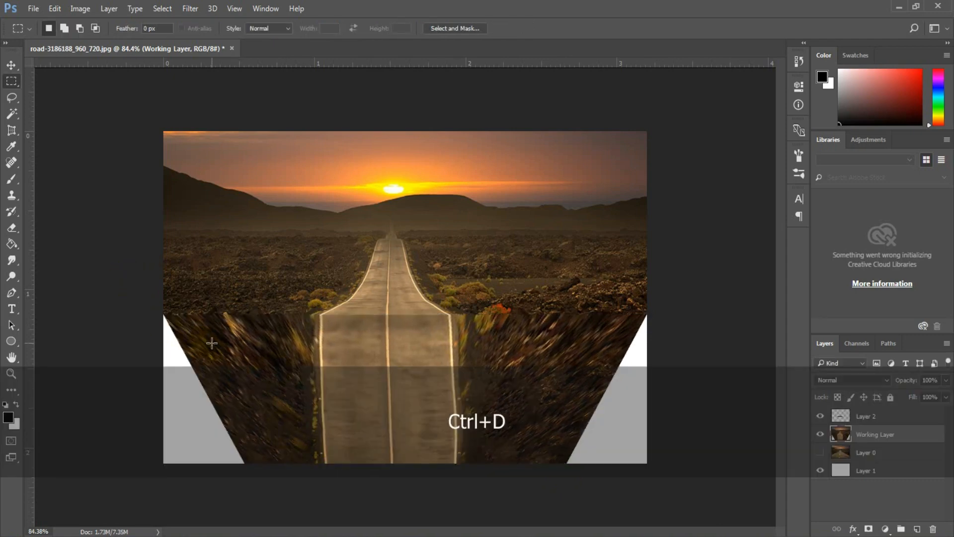
# Outline the empty lower-left triangle with a closed Pen path, convert it to a selection and invert it to cover only that triangle.
pyautogui.press('p')
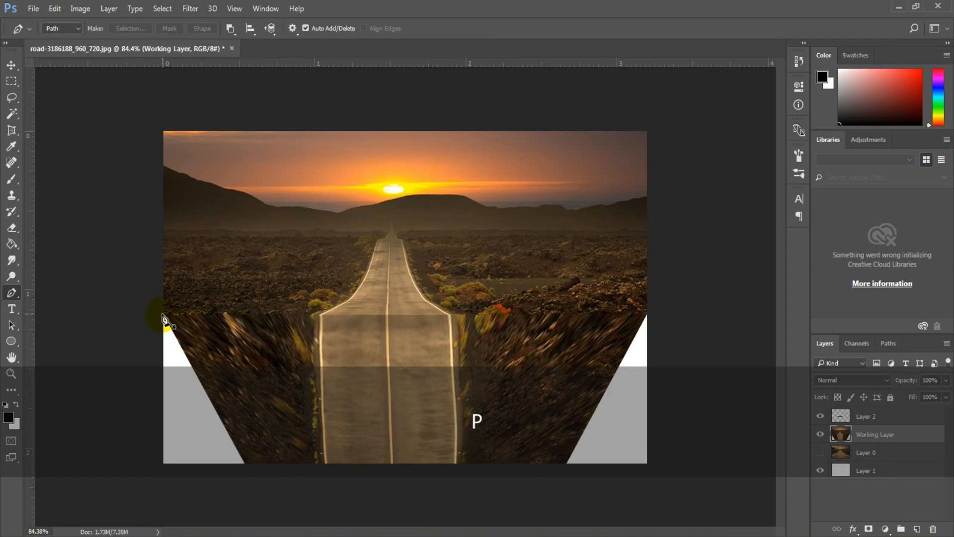
pyautogui.click(162, 314)
pyautogui.click(256, 470)
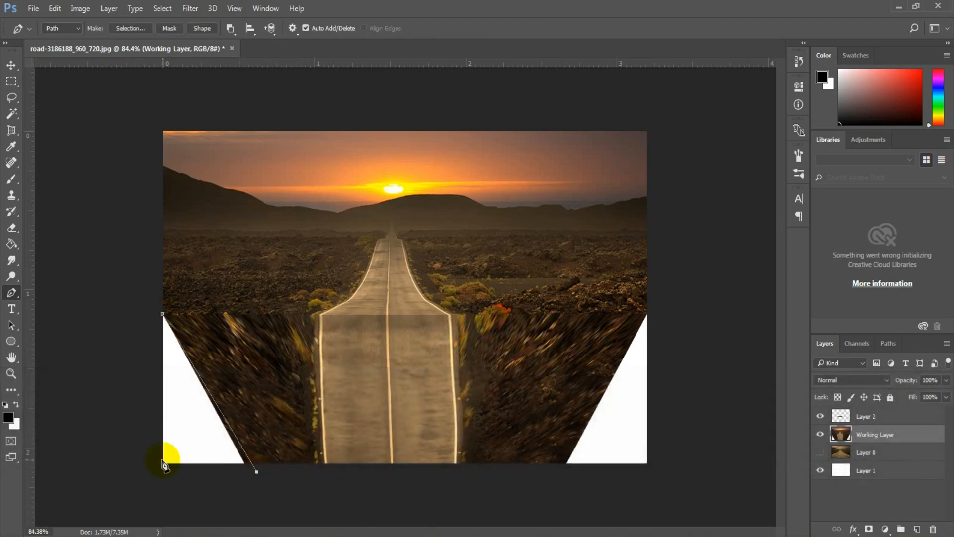
pyautogui.click(162, 316)
pyautogui.rightClick(177, 360)
pyautogui.press('m')
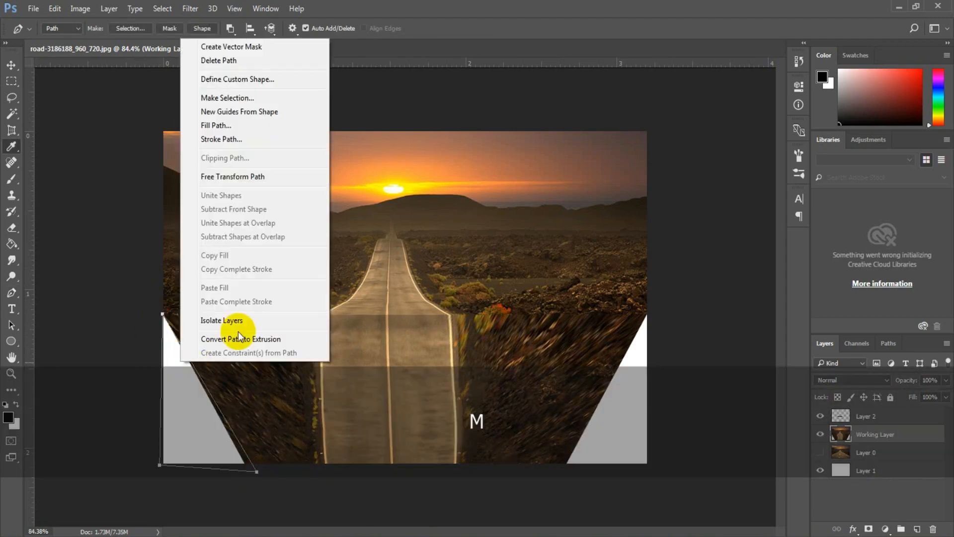
pyautogui.press('Return')
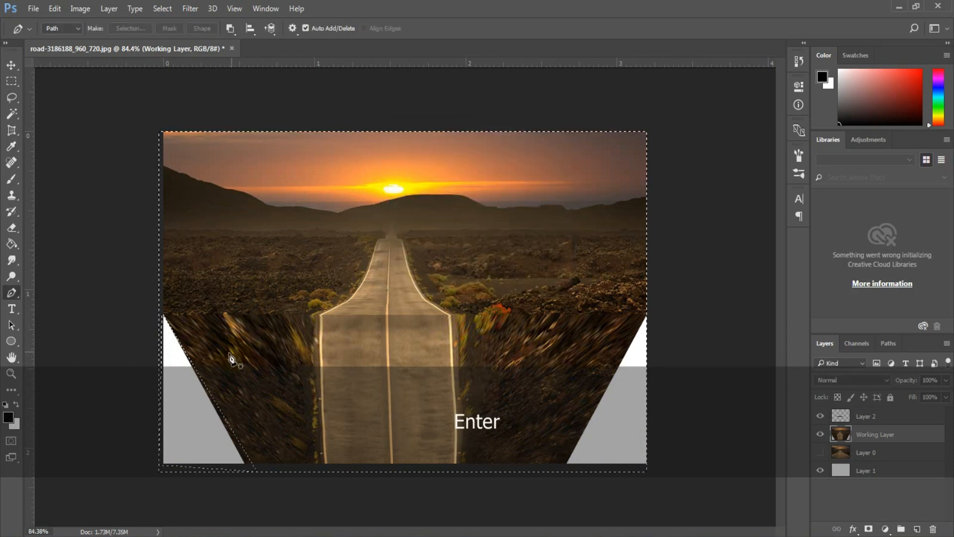
pyautogui.rightClick(188, 389)
pyautogui.press('Escape')
pyautogui.hotkey('shift', 'ctrl', 'i')
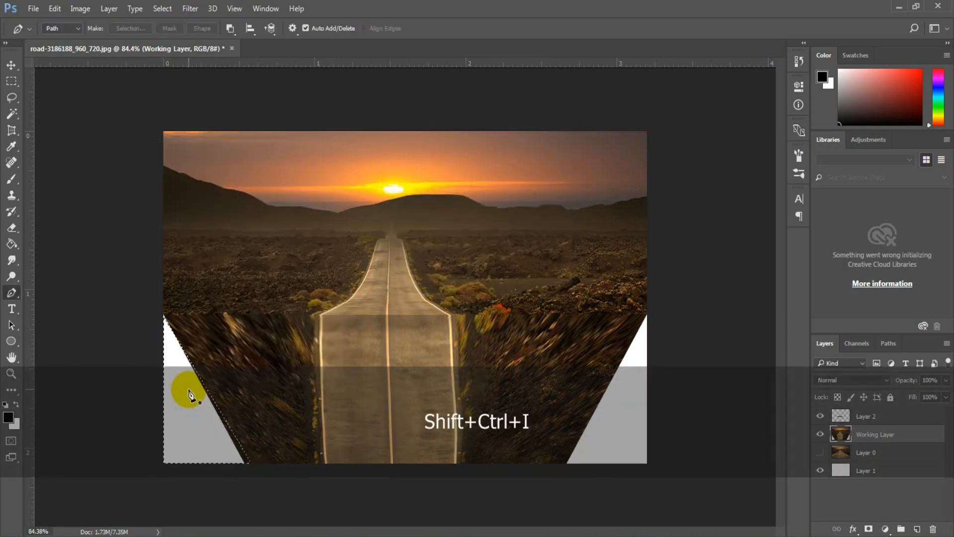
# Fill the newly selected lower-left triangle beside the narrowed road with terrain texture and deselect.
pyautogui.rightClick(189, 389)
pyautogui.click(29, 121)
pyautogui.click(13, 82)
pyautogui.rightClick(171, 383)
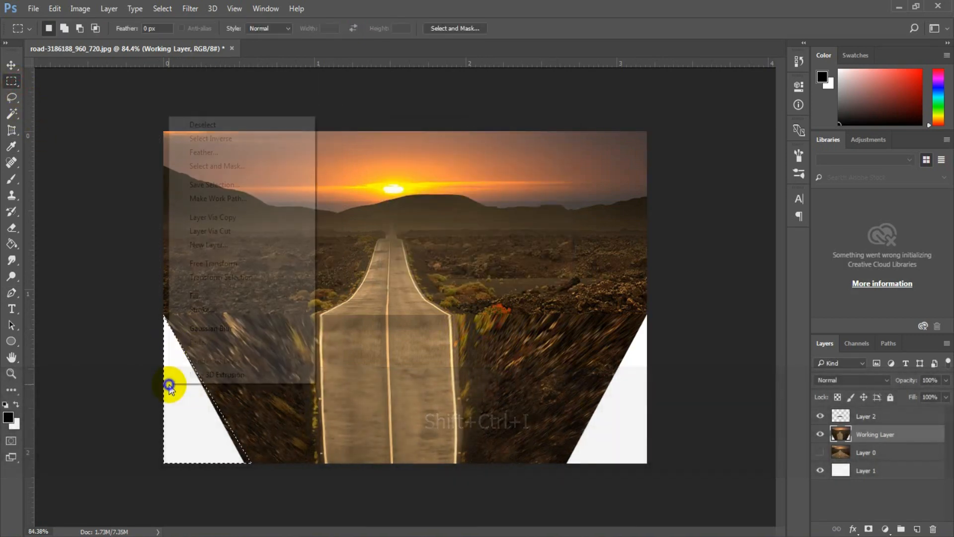
pyautogui.click(205, 293)
pyautogui.press('Return')
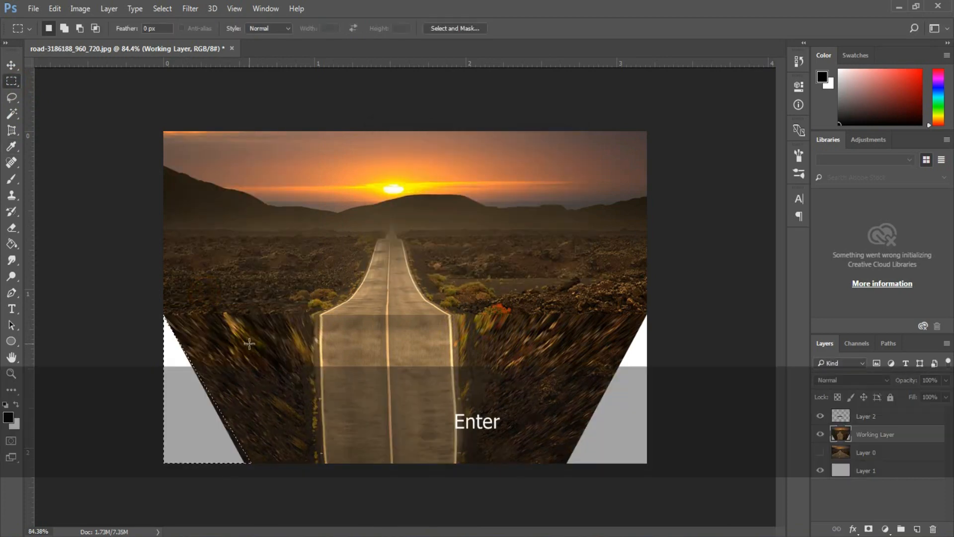
pyautogui.hotkey('ctrl', 'd')
# Clone nearby terrain texture over the lower-left patch's edge and across the empty lower-right triangle beside the road with the Clone Stamp.
pyautogui.press('s')
pyautogui.keyDown('alt'); pyautogui.click(166, 353); pyautogui.keyUp('alt')
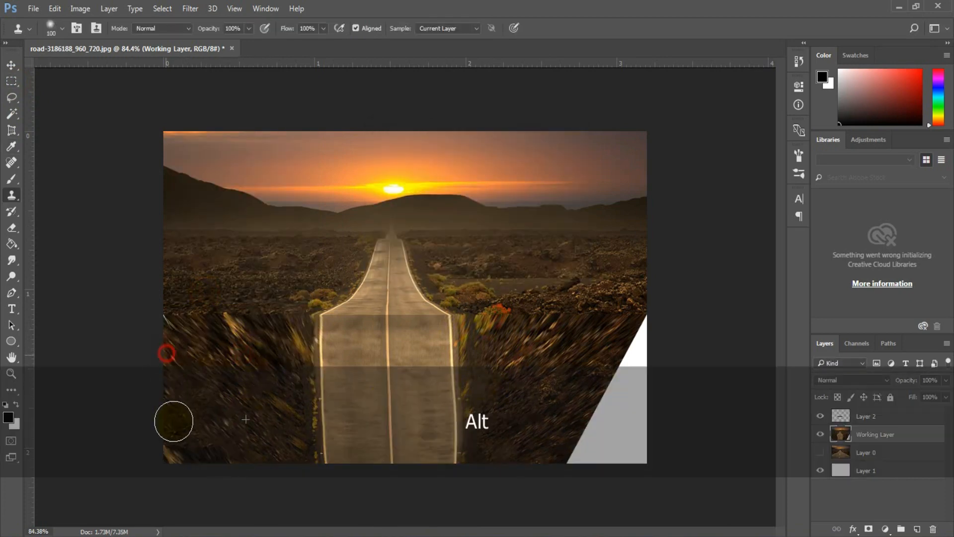
pyautogui.moveTo(614, 392)
pyautogui.mouseDown()
pyautogui.moveTo(653, 321)
pyautogui.moveTo(643, 370)
pyautogui.moveTo(588, 345)
pyautogui.moveTo(617, 374)
pyautogui.moveTo(643, 377)
pyautogui.moveTo(614, 400)
pyautogui.moveTo(594, 348)
pyautogui.moveTo(602, 396)
pyautogui.moveTo(646, 412)
pyautogui.mouseUp()
pyautogui.keyDown('alt'); pyautogui.click(576, 359); pyautogui.keyUp('alt')
pyautogui.keyDown('alt'); pyautogui.click(588, 342); pyautogui.keyUp('alt')
pyautogui.keyDown('alt'); pyautogui.click(593, 347); pyautogui.keyUp('alt')
pyautogui.keyDown('alt'); pyautogui.click(607, 371); pyautogui.keyUp('alt')
pyautogui.moveTo(586, 396)
pyautogui.mouseDown()
pyautogui.moveTo(650, 413)
pyautogui.moveTo(585, 436)
pyautogui.moveTo(640, 421)
pyautogui.mouseUp()
pyautogui.keyDown('alt'); pyautogui.click(557, 361); pyautogui.keyUp('alt')
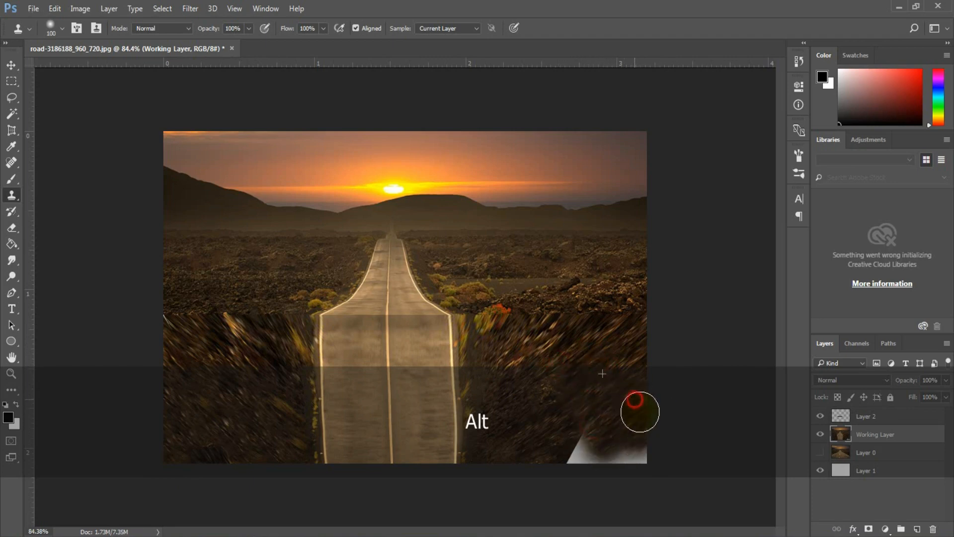
pyautogui.moveTo(590, 441)
pyautogui.mouseDown()
pyautogui.moveTo(650, 448)
pyautogui.moveTo(610, 458)
pyautogui.moveTo(576, 461)
pyautogui.mouseUp()
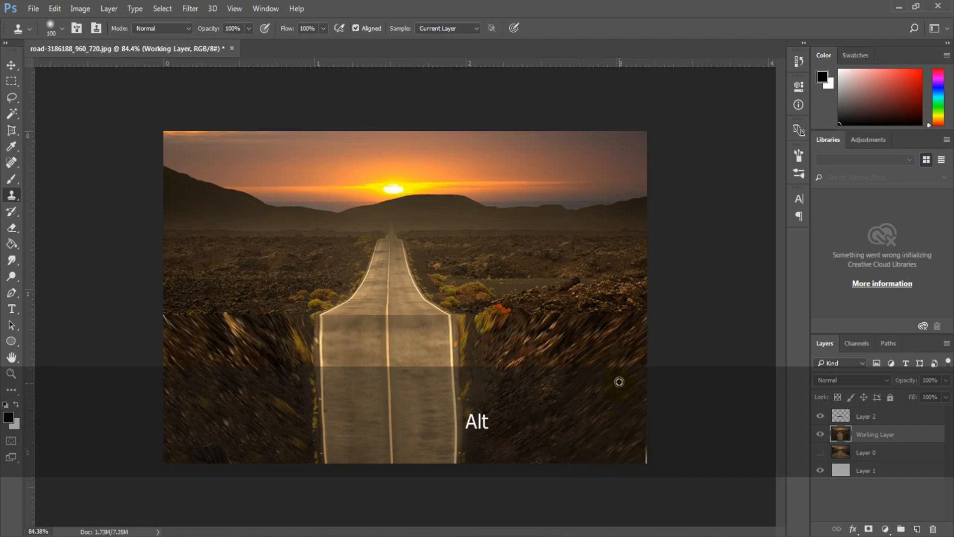
pyautogui.press('ctrl+KP_Subtract')
pyautogui.press('ctrl+KP_Subtract')
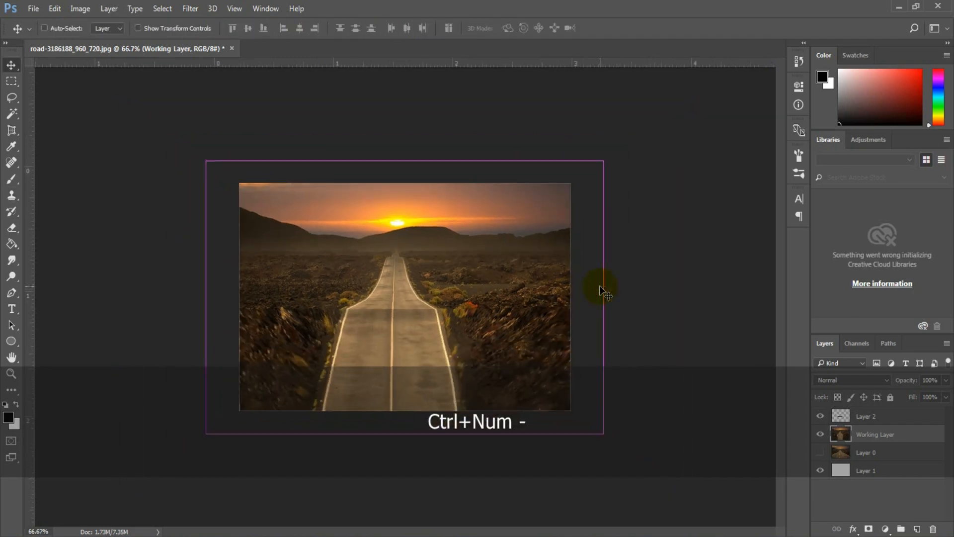
pyautogui.press('ctrl+KP_Add')
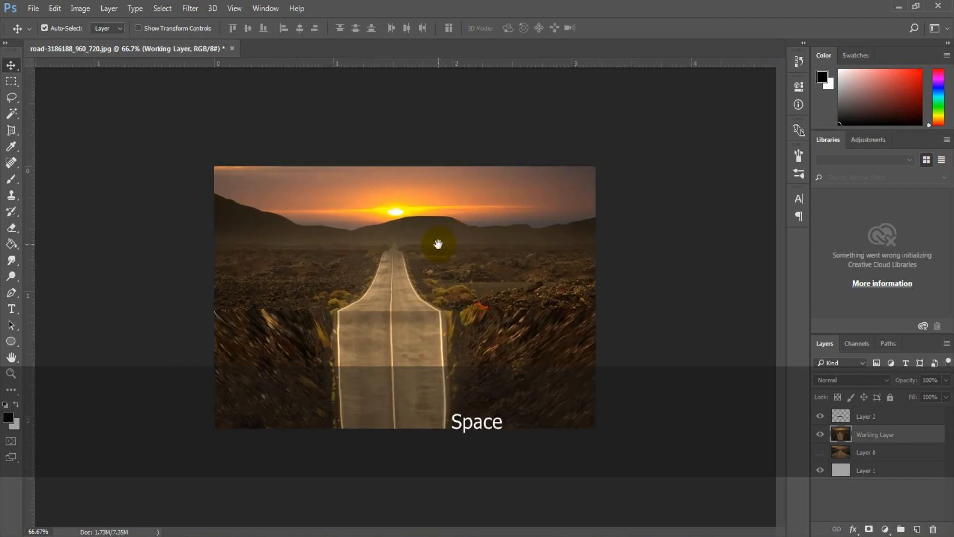
pyautogui.press('ctrl+KP_Add')
pyautogui.press('ctrl+KP_Subtract')
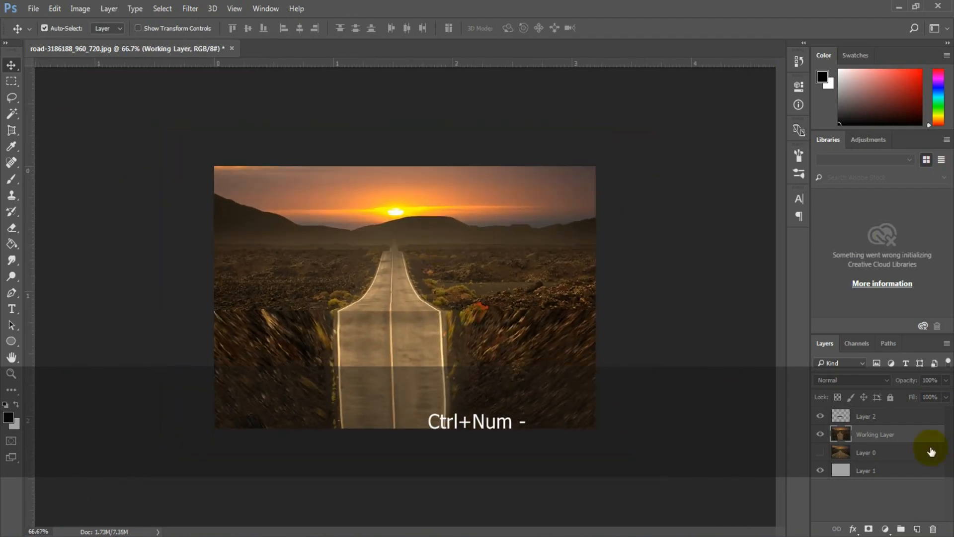
# In the Camera Raw Filter, set Temperature -17, Tint +3, Exposure -0.30, Contrast +29, Highlights +42, Shadows -18, Whites +10, Blacks -16, Clarity +8, Vibrance +20, Saturation +14.
pyautogui.click(190, 8)
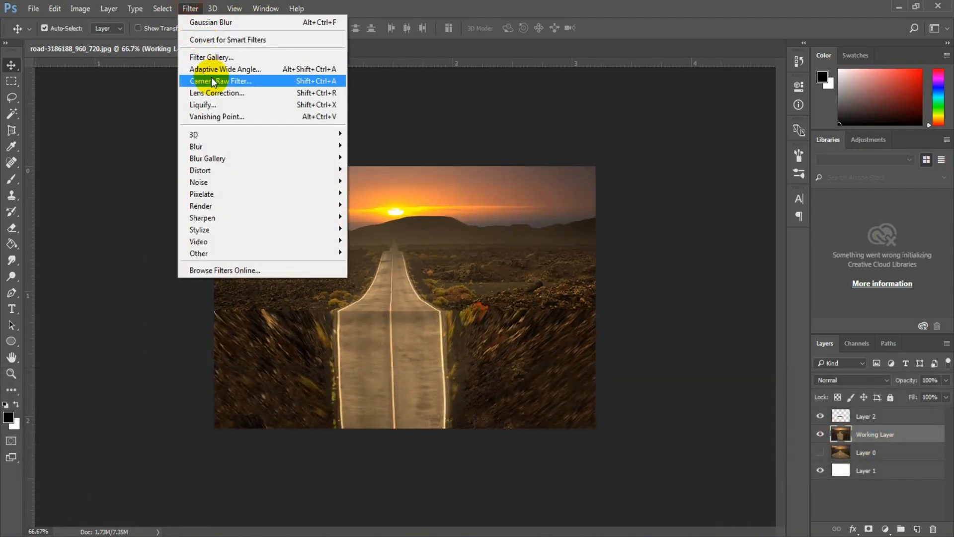
pyautogui.click(228, 79)
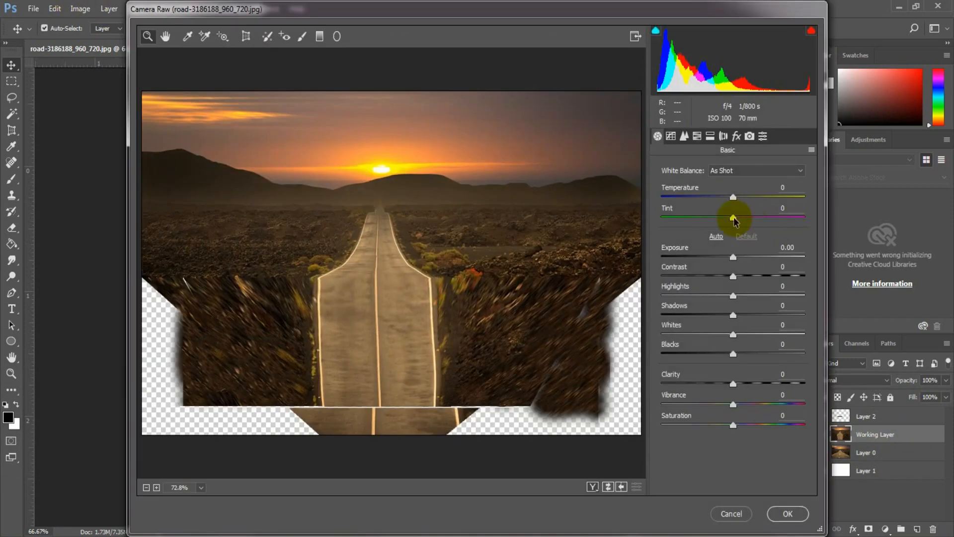
pyautogui.moveTo(728, 198); pyautogui.dragTo(735, 220)
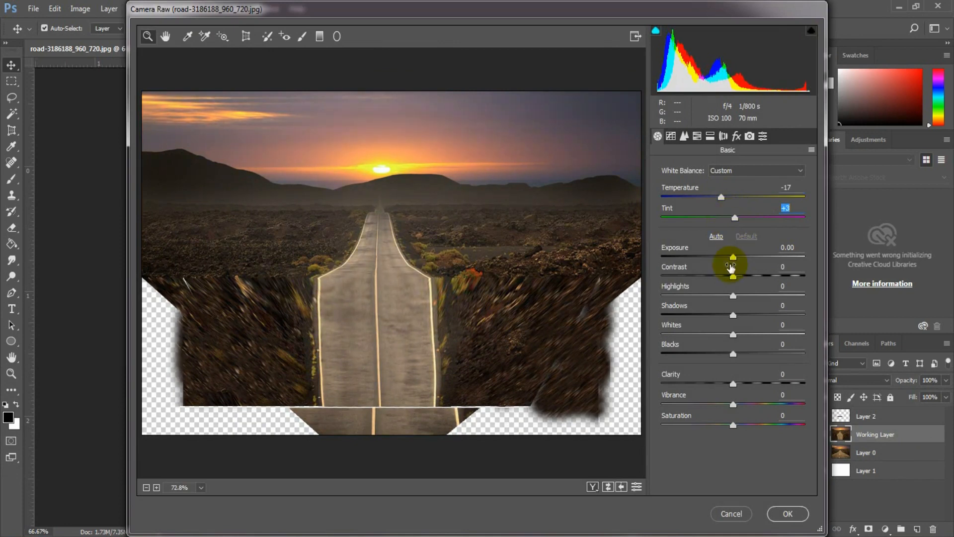
pyautogui.moveTo(733, 257); pyautogui.dragTo(763, 296)
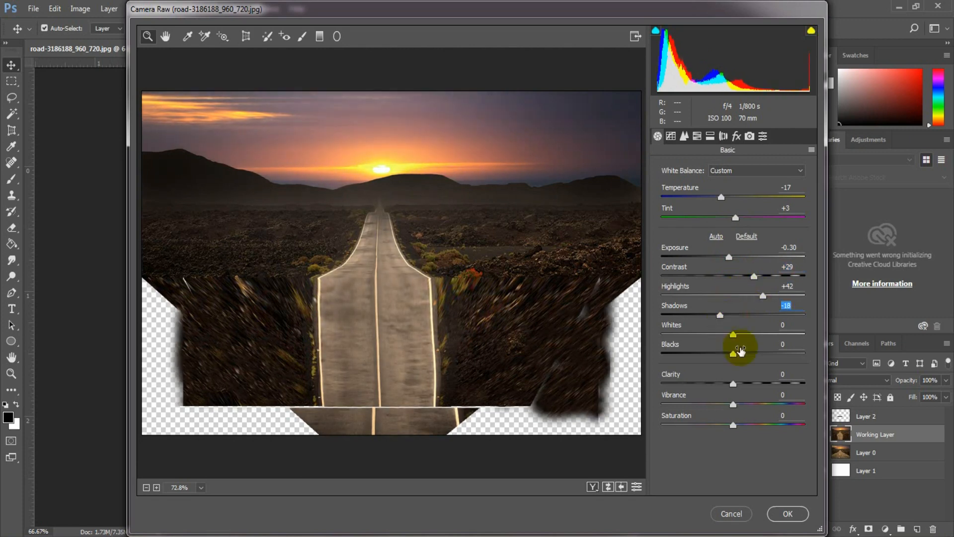
pyautogui.moveTo(733, 334); pyautogui.dragTo(745, 429)
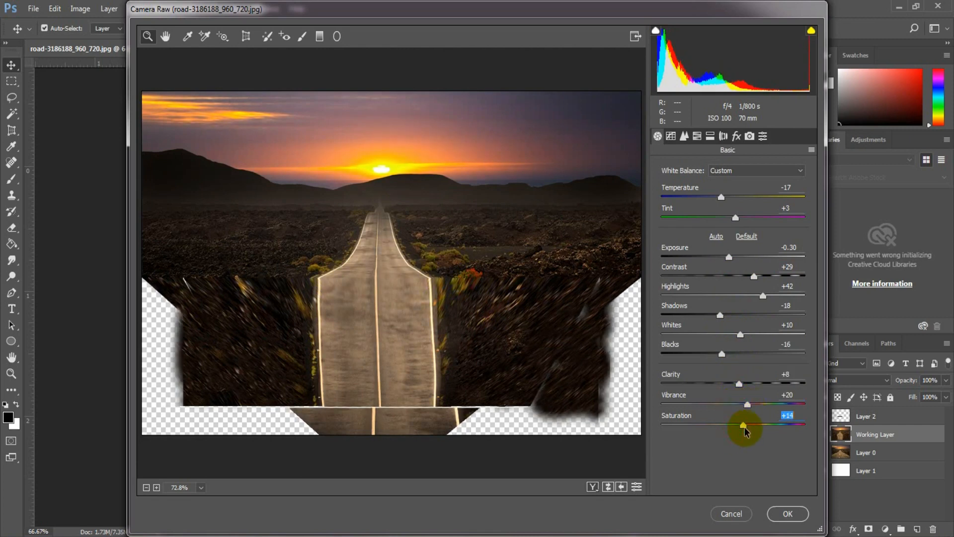
# Adjust the point tone curve: raise the Red channel's midpoint slightly to 124/129 and lower the RGB midpoint to about 136/120.
pyautogui.click(671, 136)
pyautogui.click(698, 213)
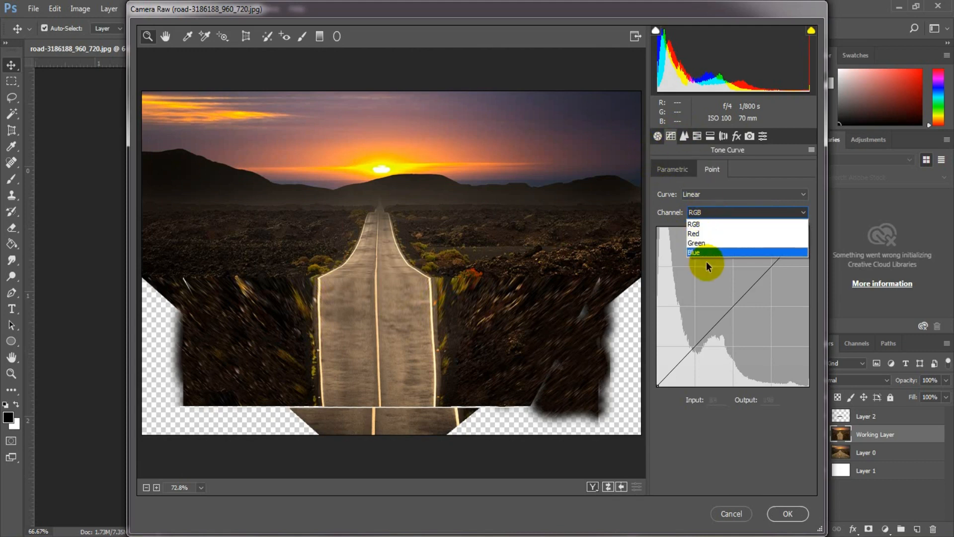
pyautogui.click(709, 234)
pyautogui.click(730, 305)
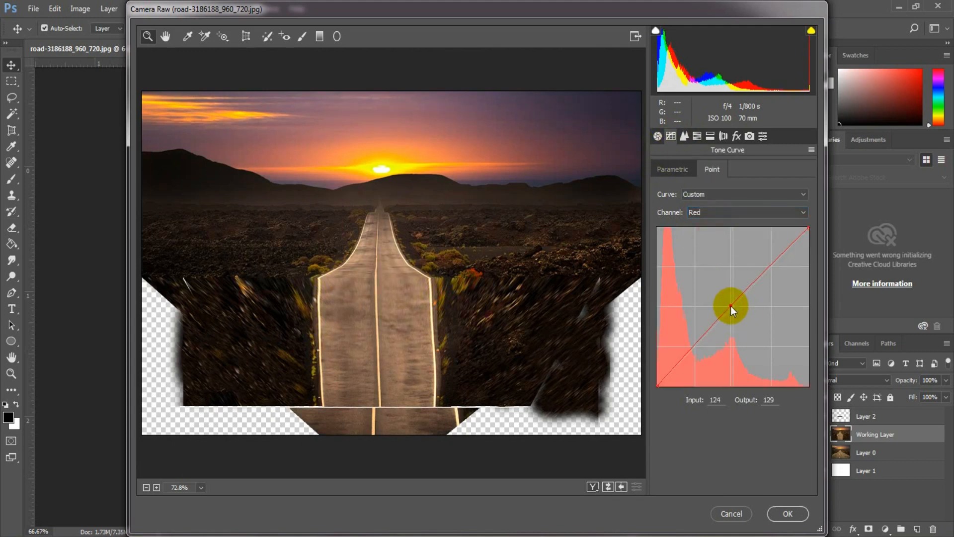
pyautogui.click(715, 212)
pyautogui.click(705, 221)
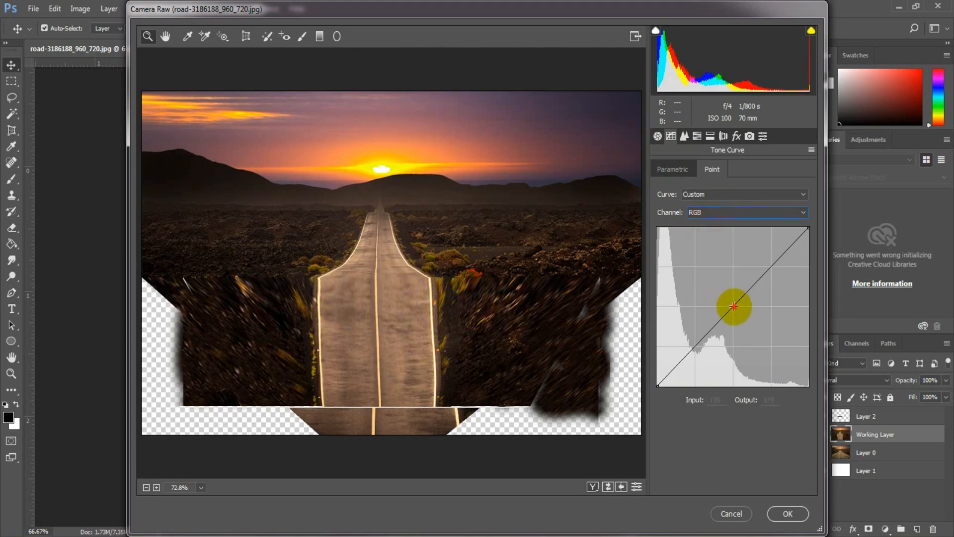
pyautogui.moveTo(734, 306); pyautogui.dragTo(738, 311)
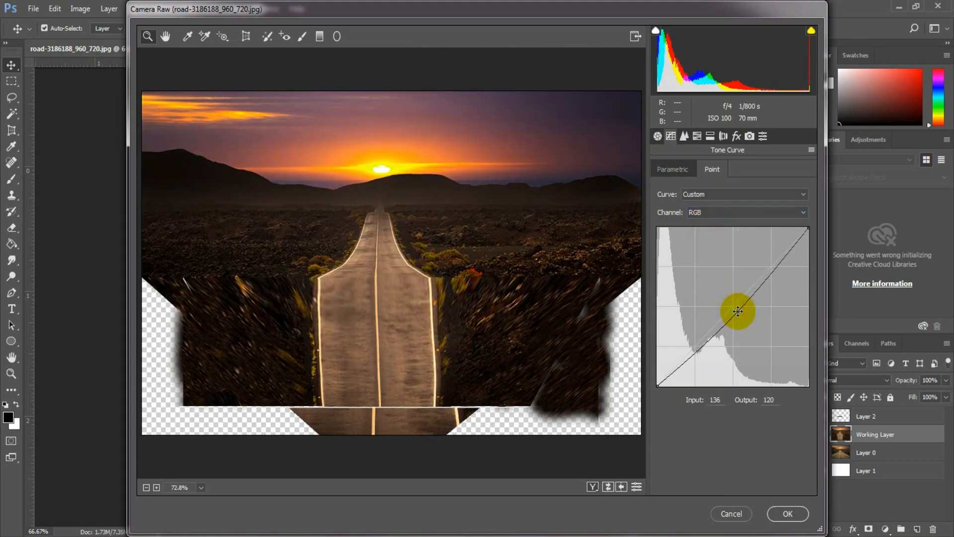
# Shift the Reds hue to +27 in the HSL adjustments and apply the Camera Raw Filter to Working Layer.
pyautogui.click(696, 136)
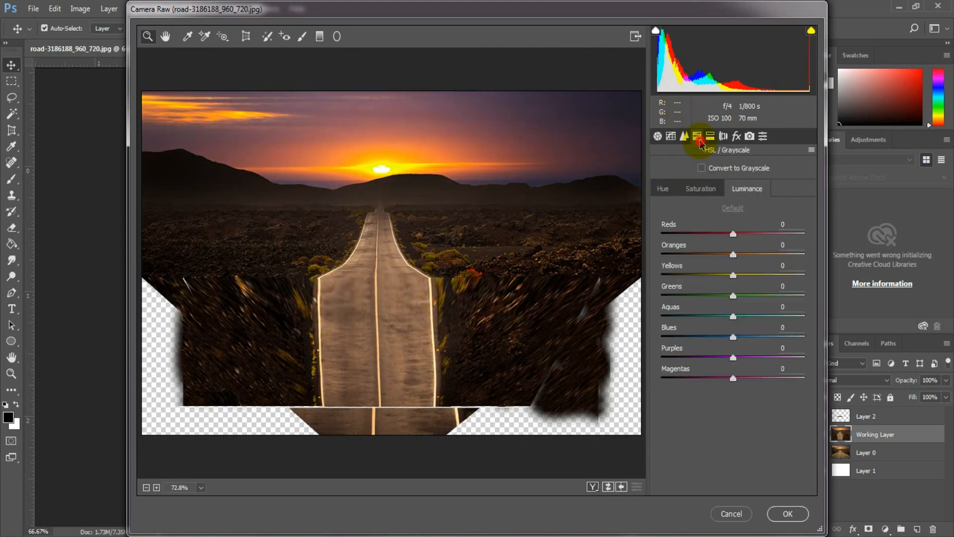
pyautogui.click(664, 189)
pyautogui.moveTo(740, 239); pyautogui.dragTo(751, 235)
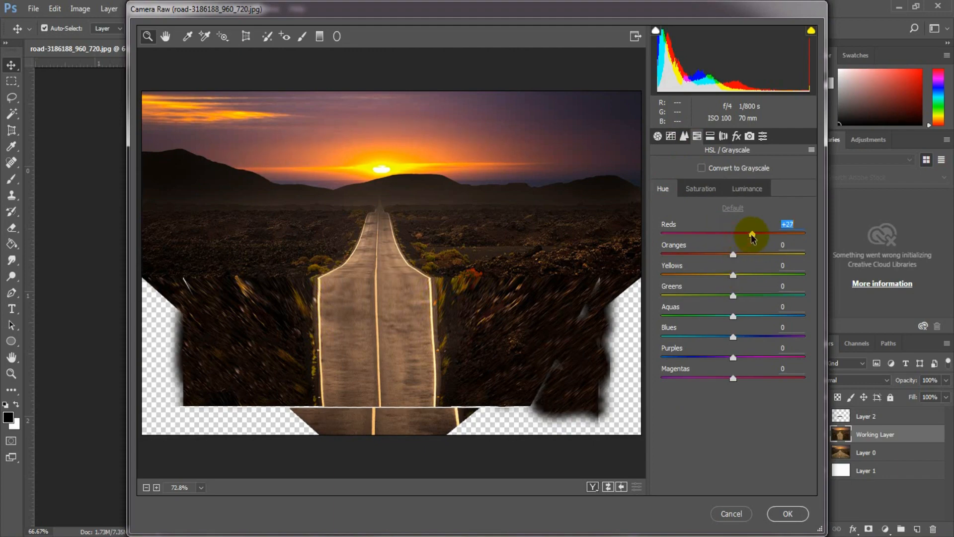
pyautogui.click(787, 513)
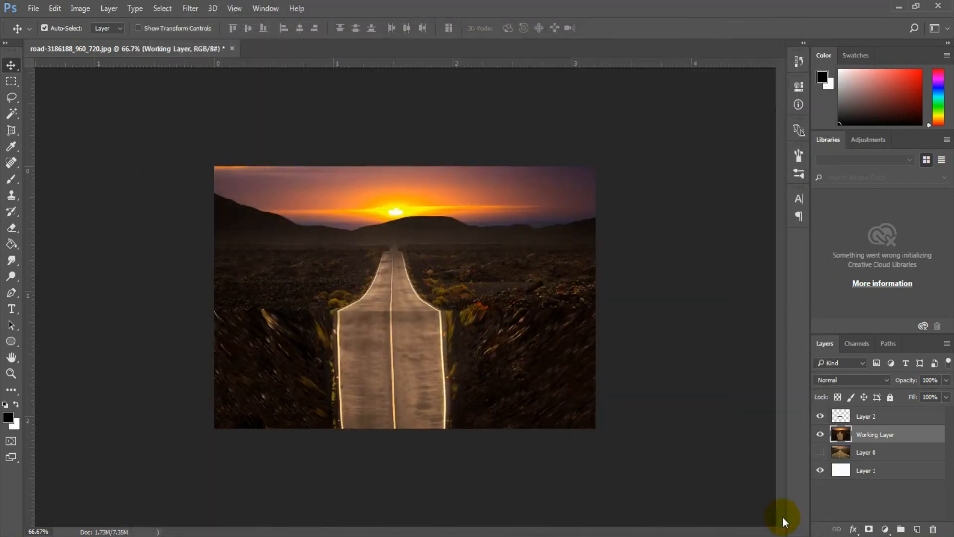
# Open the red-viper-wallpaper-708047 image, cut its entire contents and paste the car picture into the road document.
pyautogui.click(34, 9)
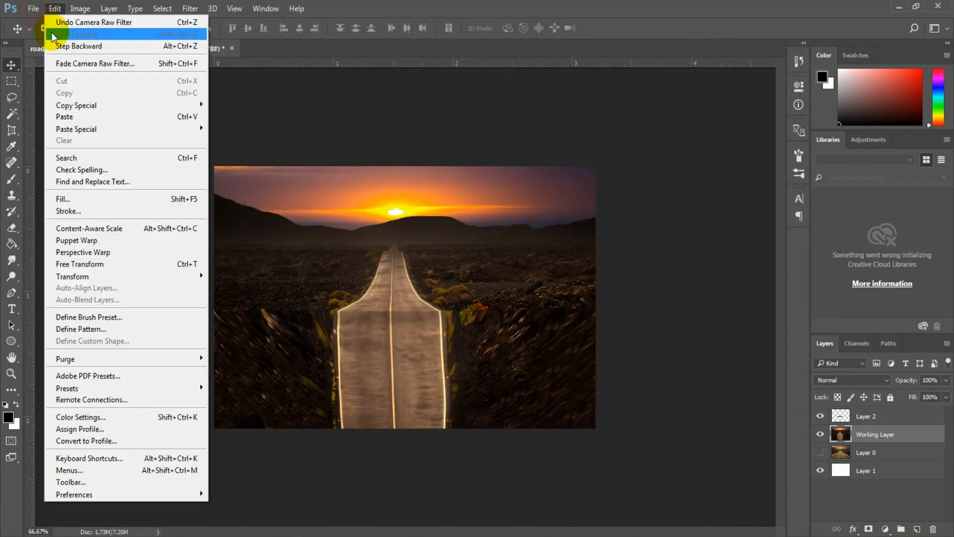
pyautogui.click(31, 28)
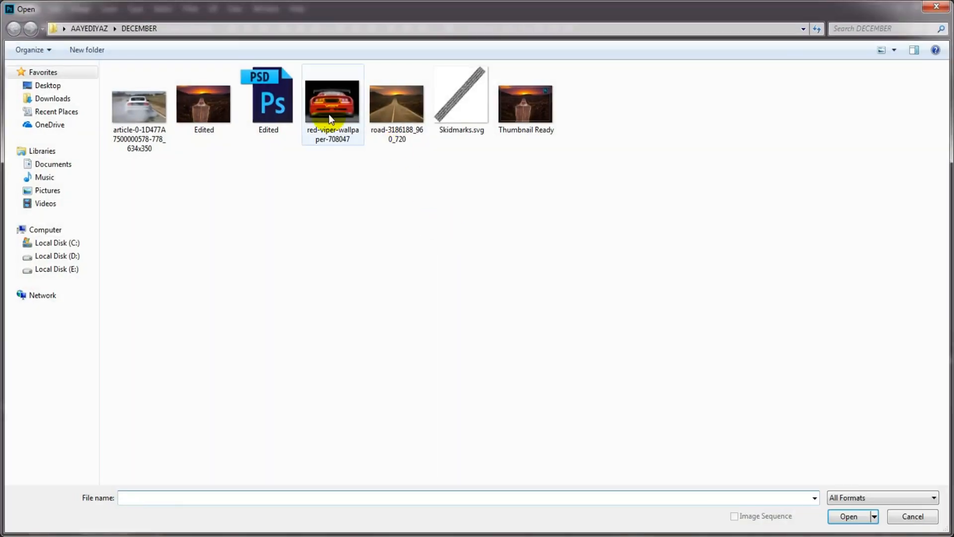
pyautogui.doubleClick(329, 113)
pyautogui.hotkey('ctrl', 'a')
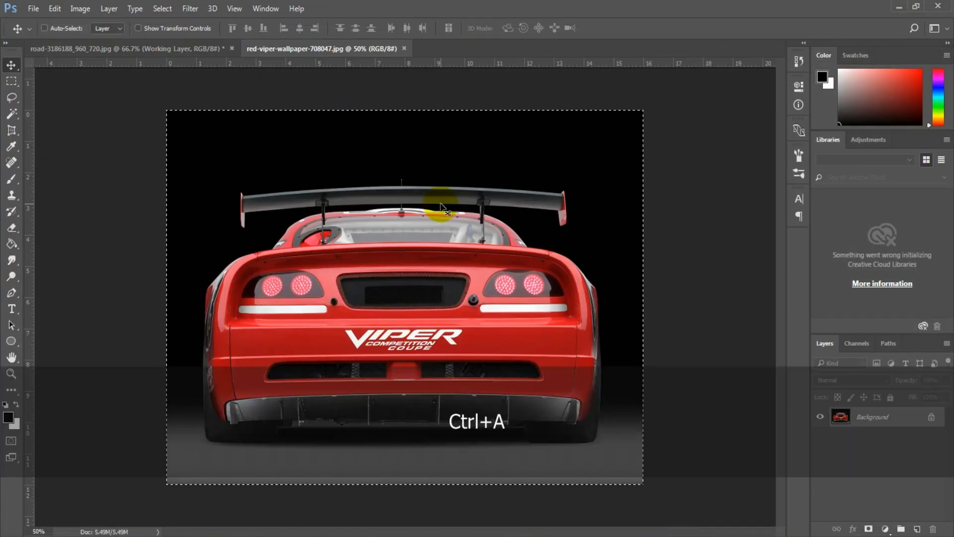
pyautogui.hotkey('ctrl', 'x')
pyautogui.click(182, 52)
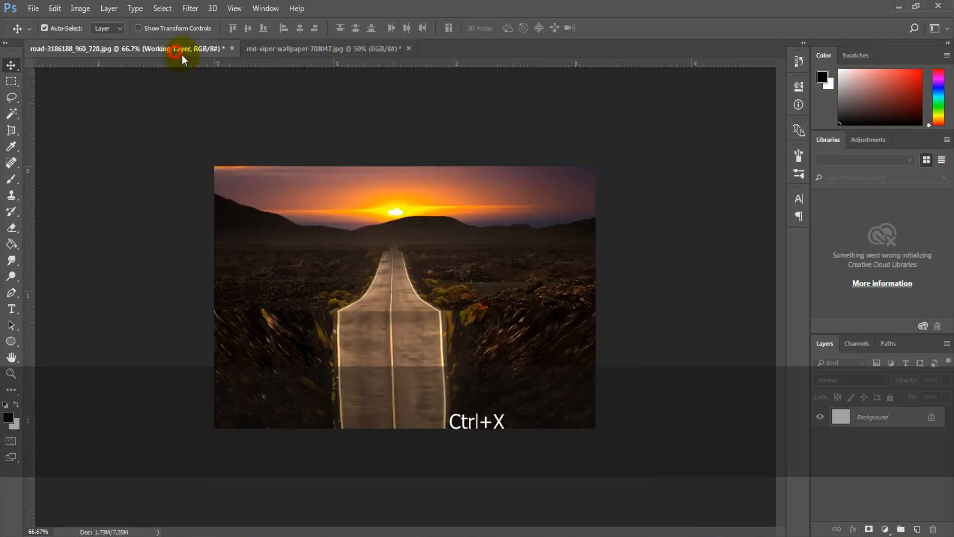
pyautogui.hotkey('ctrl', 'v')
# Scale the pasted car picture to about 9% with Free Transform and place it on the road just above the bend line.
pyautogui.hotkey('ctrl', 't')
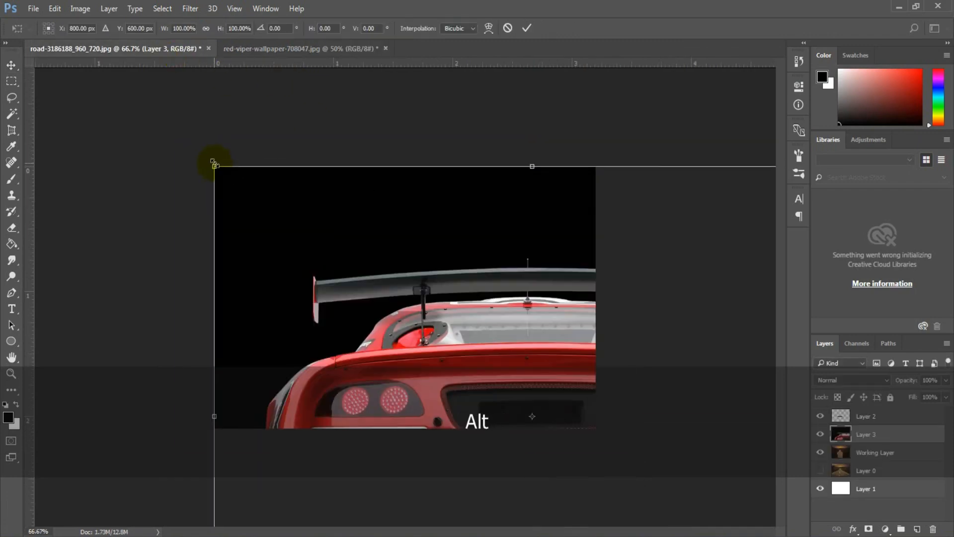
pyautogui.moveTo(214, 164); pyautogui.dragTo(464, 363)
pyautogui.moveTo(508, 385); pyautogui.dragTo(361, 246)
pyautogui.moveTo(317, 223); pyautogui.dragTo(358, 257)
pyautogui.moveTo(392, 291); pyautogui.dragTo(392, 301)
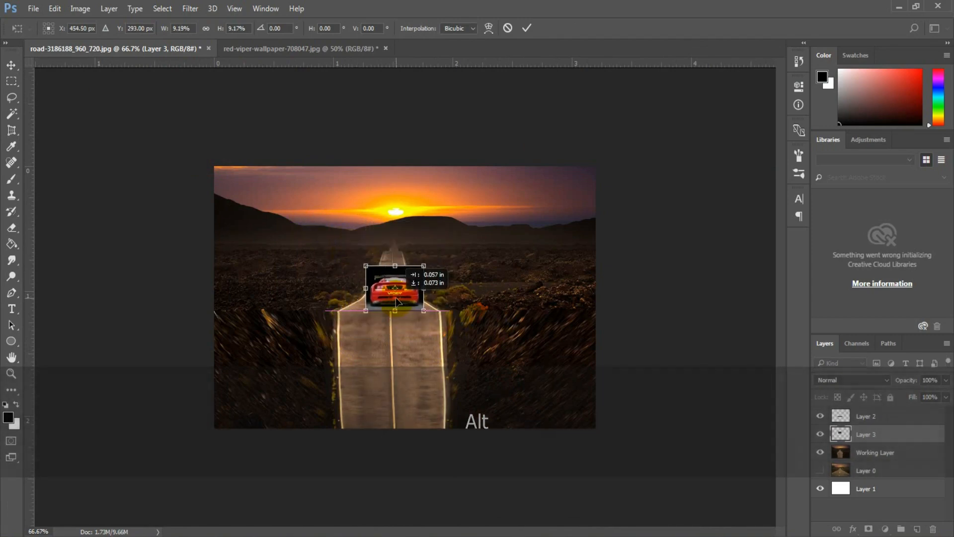
pyautogui.press('Return')
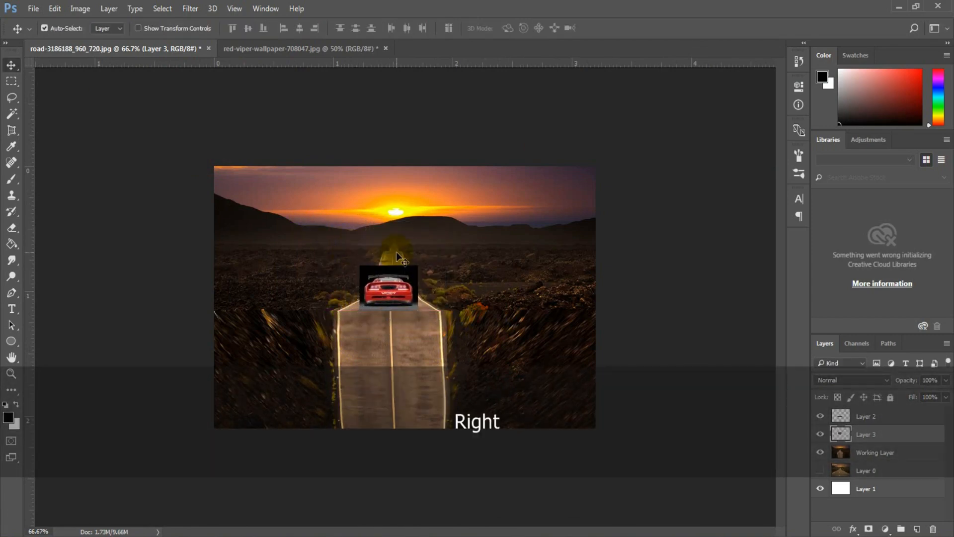
# Try to remove the car picture's black background by selecting it with the Magic Wand and deleting it.
pyautogui.press('z')
pyautogui.moveTo(370, 266); pyautogui.dragTo(370, 266)
pyautogui.press('v')
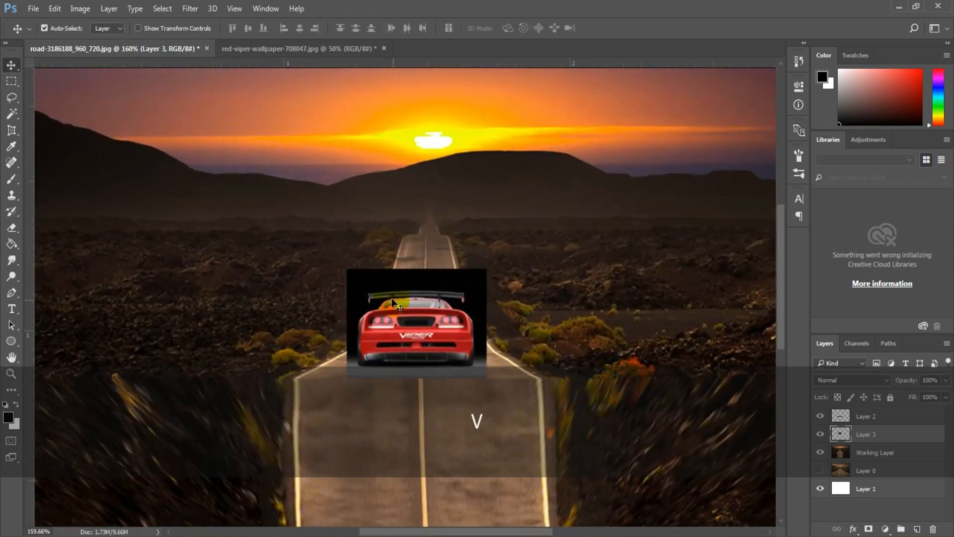
pyautogui.press('w')
pyautogui.click(354, 281)
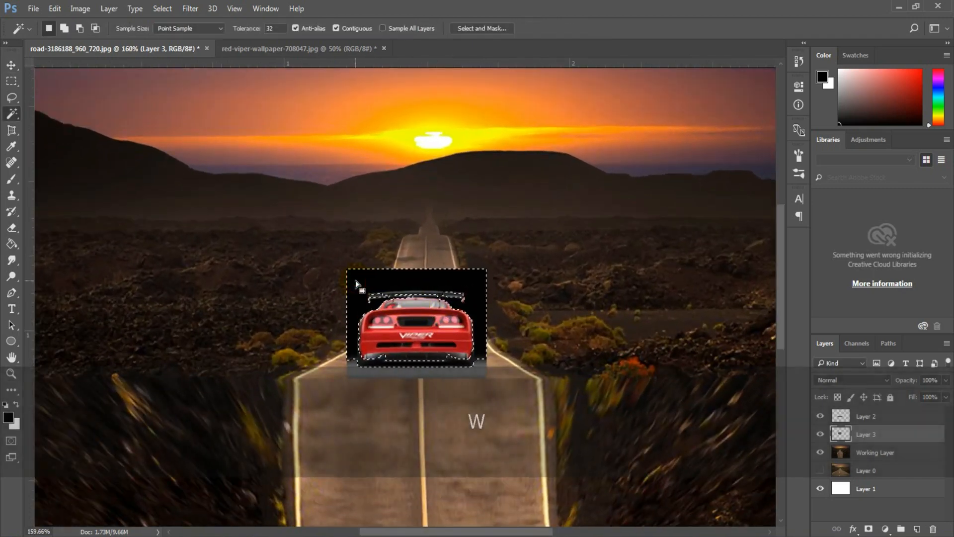
pyautogui.press('Delete')
pyautogui.hotkey('ctrl', 'z')
pyautogui.hotkey('ctrl', 'd')
# Trace the car's left side with a Pen path, from the bottom of the left tyre over the fender to the spoiler.
pyautogui.press('z')
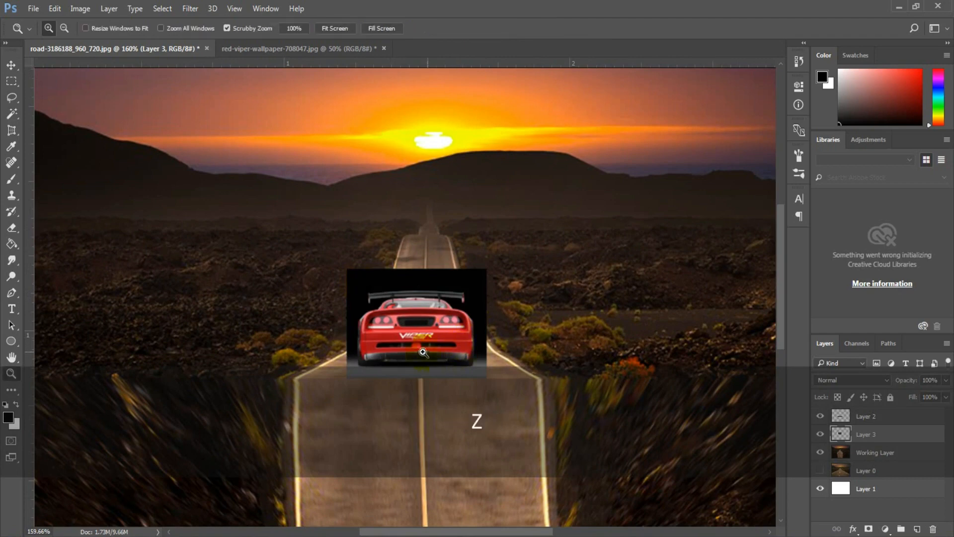
pyautogui.moveTo(400, 350); pyautogui.dragTo(428, 366)
pyautogui.press('space')
pyautogui.moveTo(357, 313); pyautogui.dragTo(407, 254)
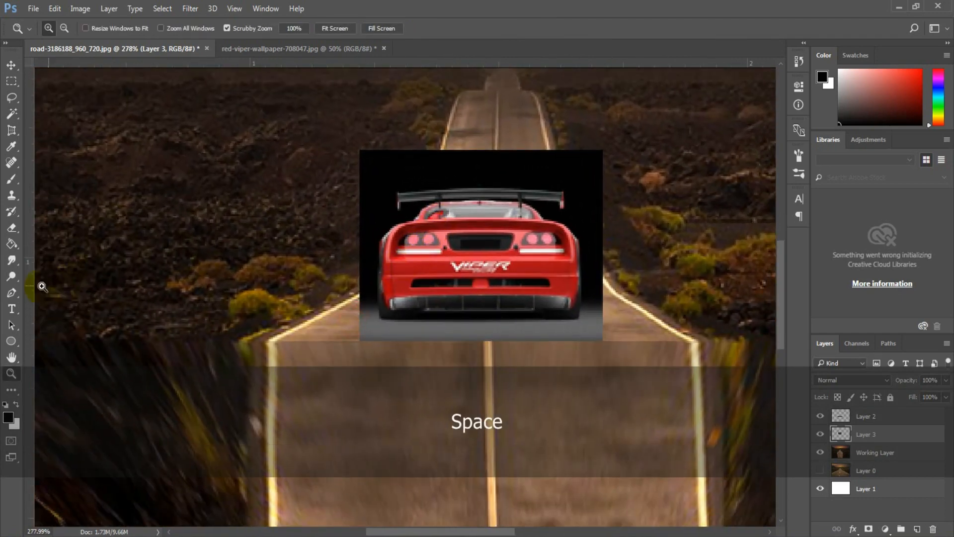
pyautogui.click(12, 291)
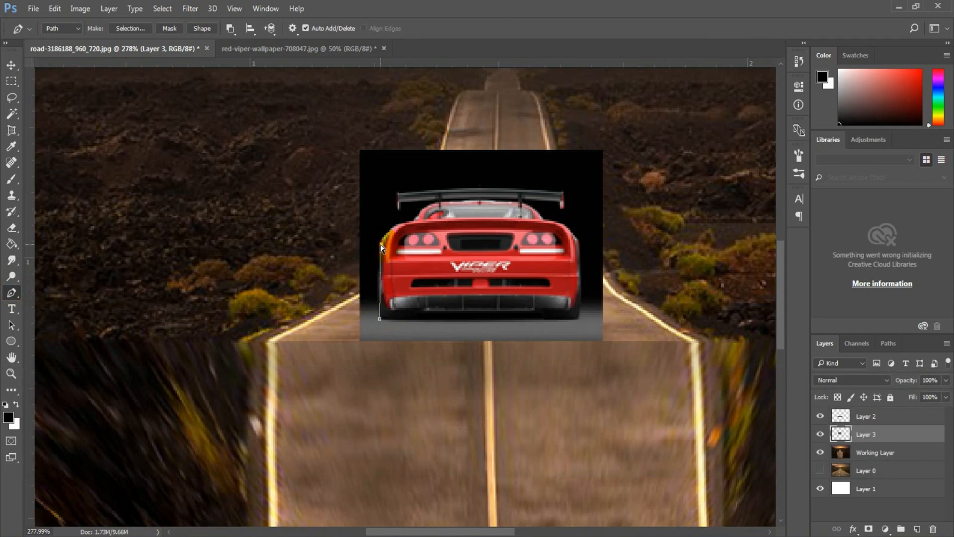
pyautogui.hotkey('ctrl', 'z')
pyautogui.press('alt')
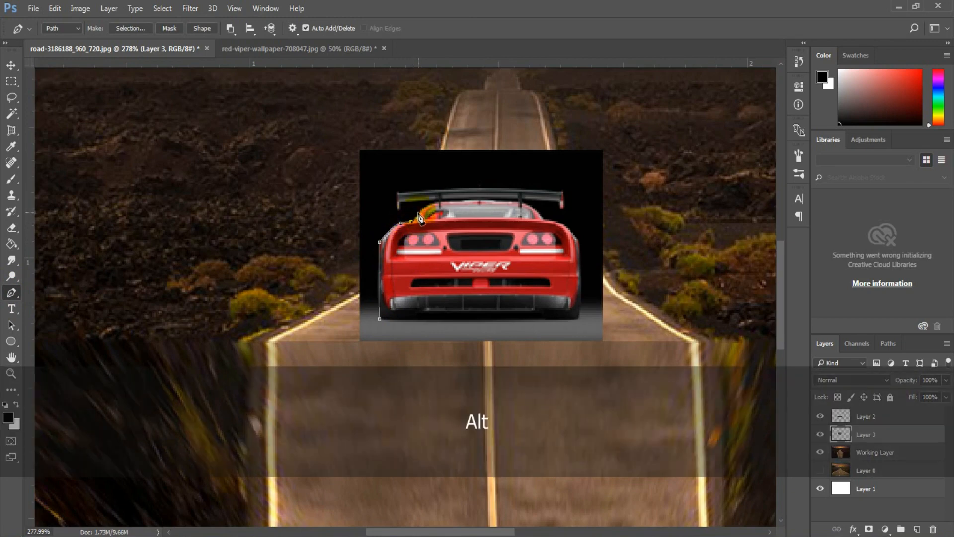
pyautogui.click(424, 209)
pyautogui.click(437, 200)
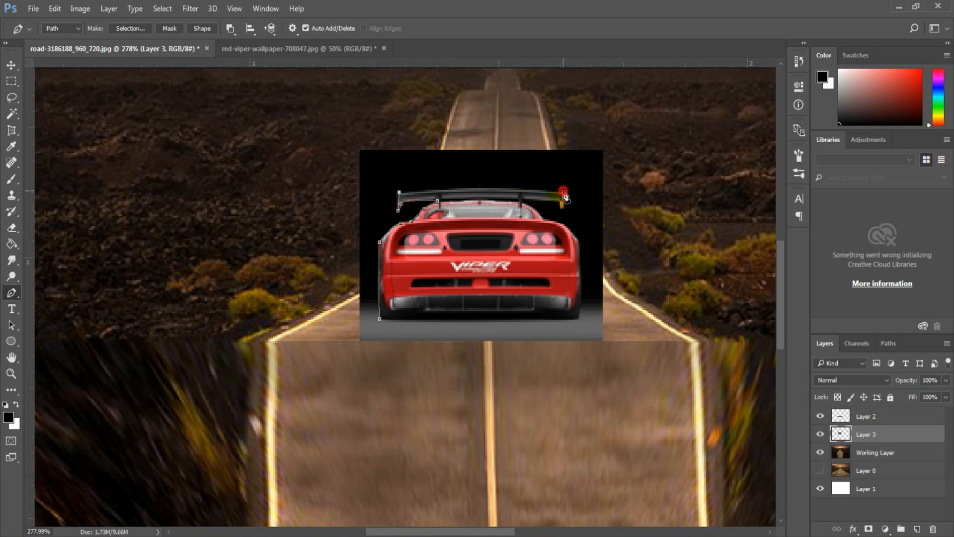
# Continue the Pen path along the spoiler's top edge, around its right end and back to its right support.
pyautogui.moveTo(616, 201); pyautogui.dragTo(621, 198)
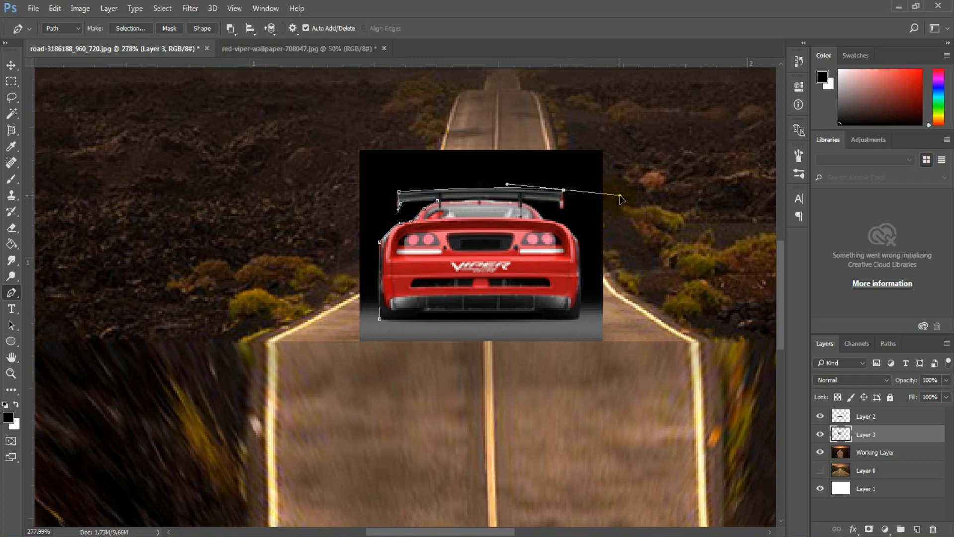
pyautogui.press('alt')
pyautogui.press('Left')
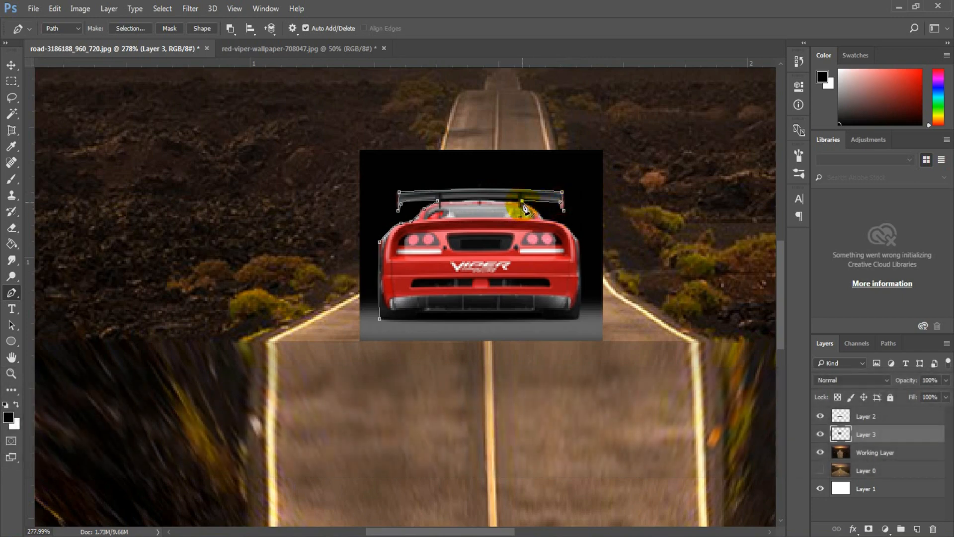
pyautogui.press('Up')
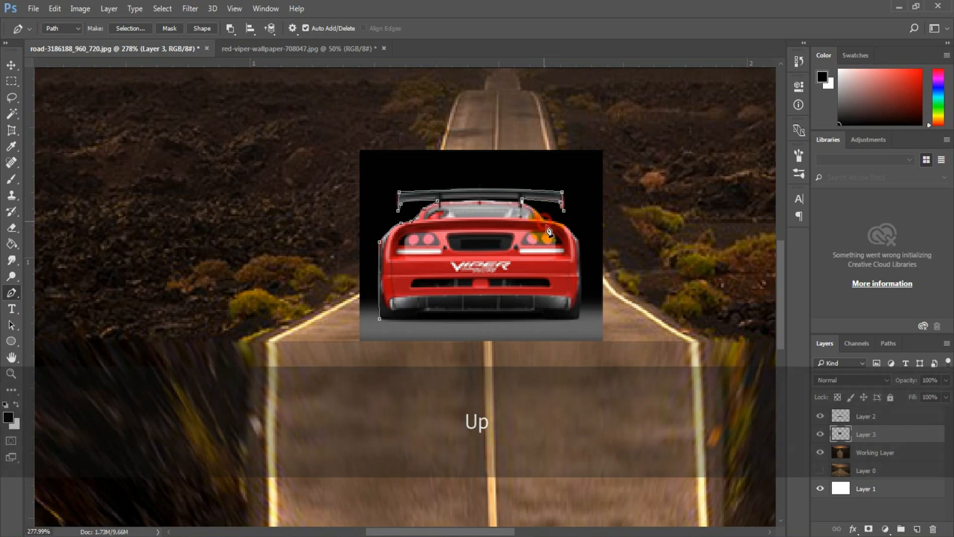
# Trace the car's right side with the Pen path, over the rear window edge and fender down around the right tyre.
pyautogui.press('alt')
pyautogui.press('space')
pyautogui.moveTo(590, 253); pyautogui.dragTo(590, 227)
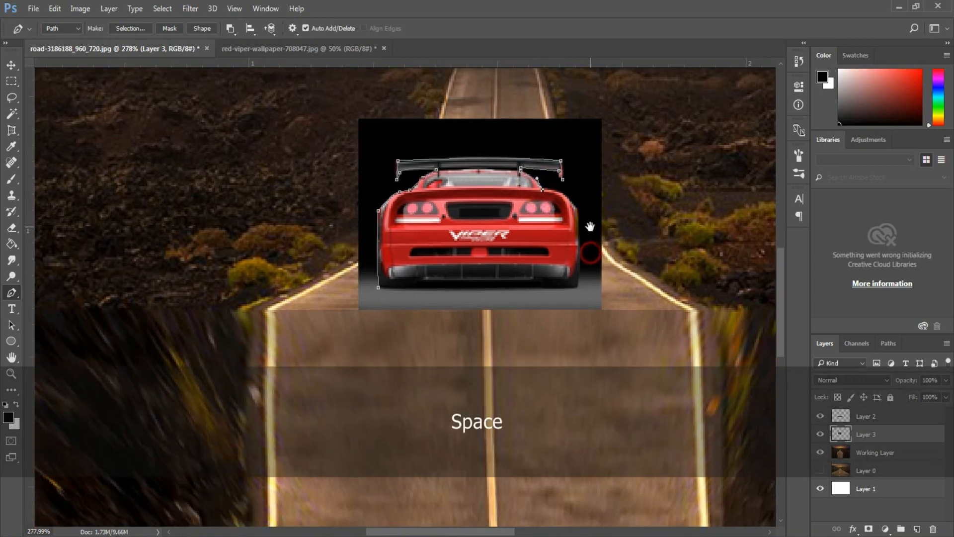
pyautogui.press('Up')
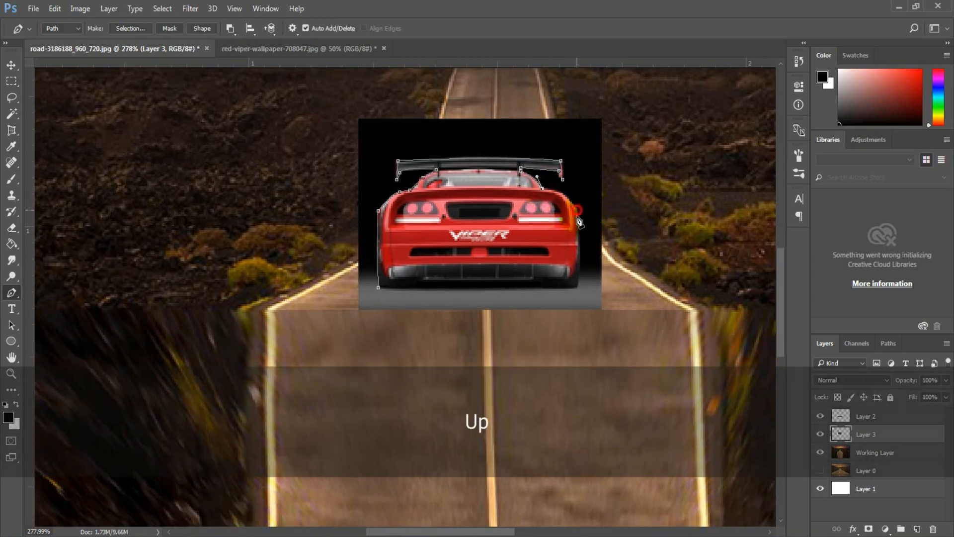
pyautogui.moveTo(577, 211); pyautogui.dragTo(588, 232)
pyautogui.press('alt')
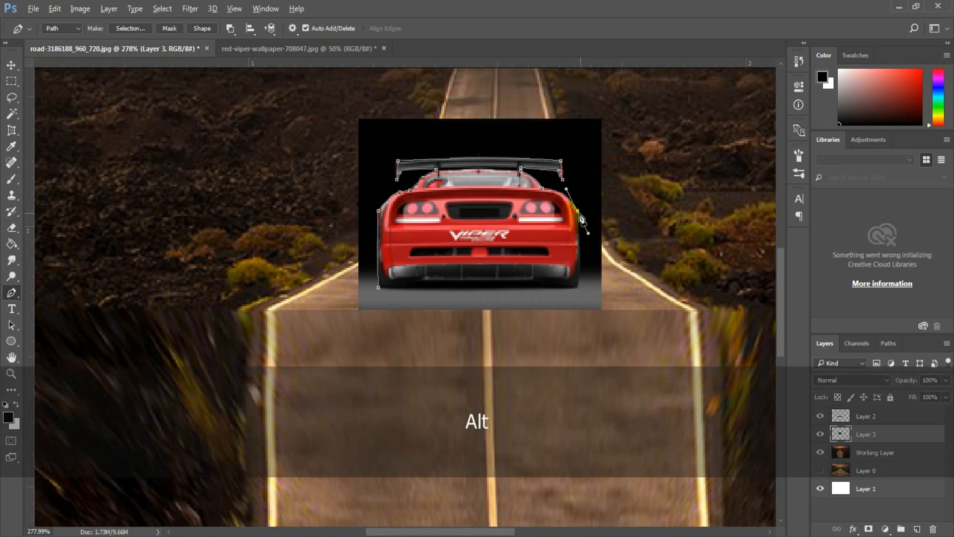
pyautogui.moveTo(580, 293); pyautogui.dragTo(551, 293)
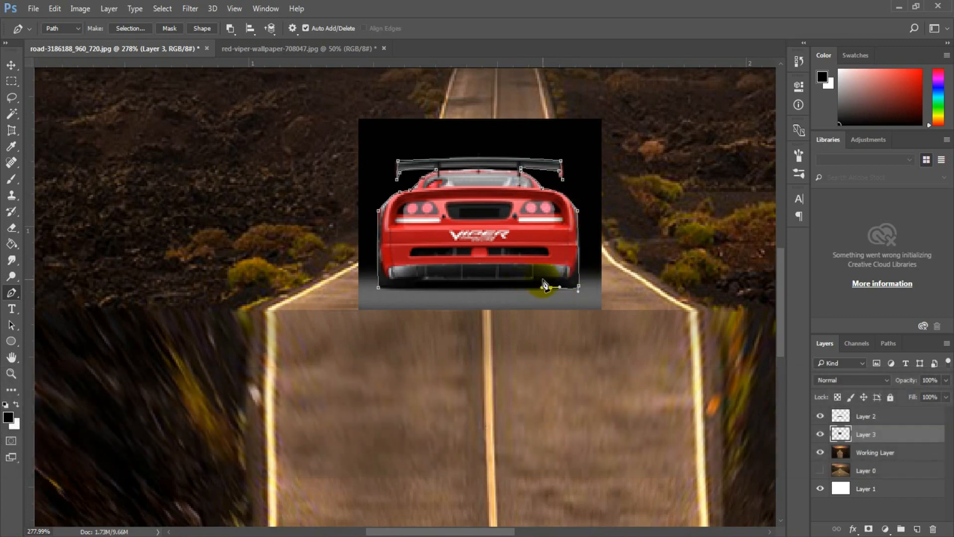
# Trace the car's underside from the right tyre to the left tyre and close the Pen path at its starting point.
pyautogui.press('ctrl')
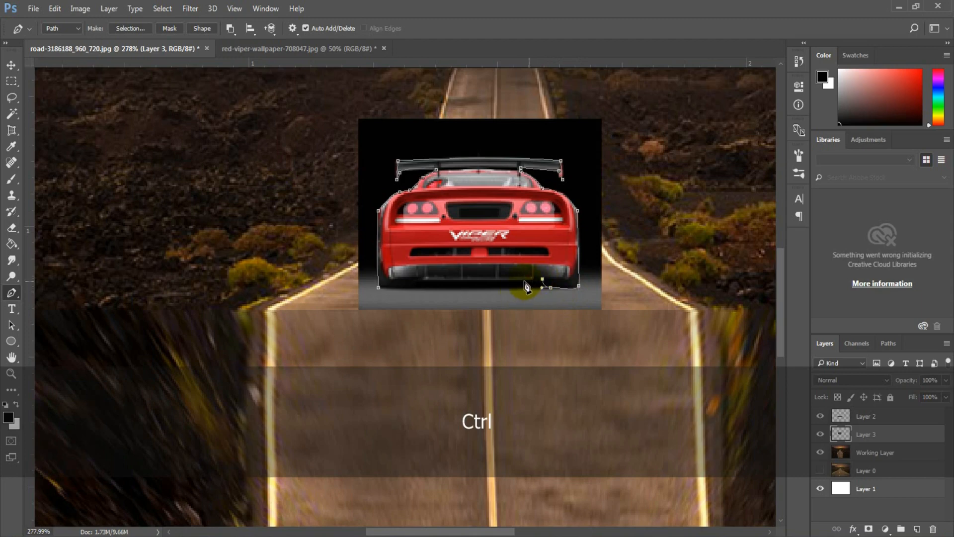
pyautogui.click(422, 281)
pyautogui.press('Up')
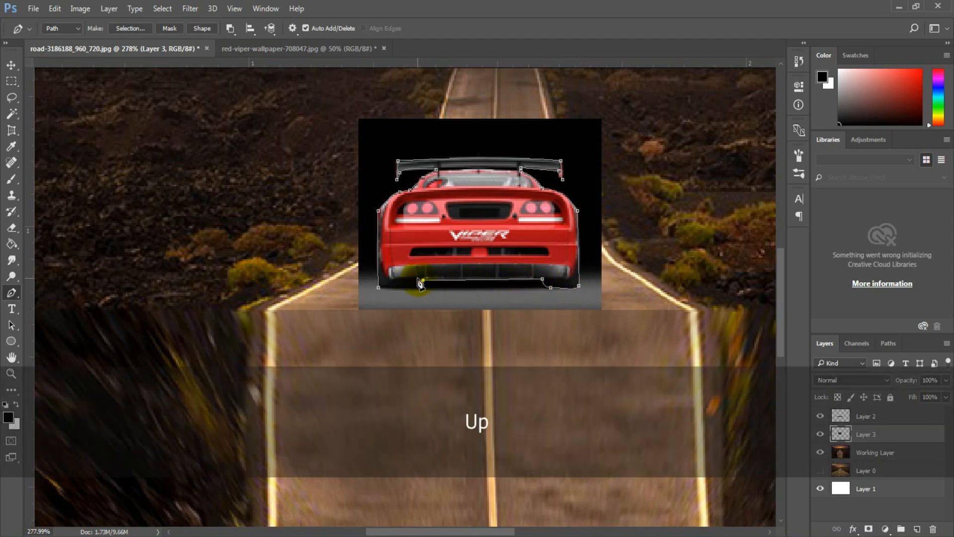
pyautogui.click(414, 276)
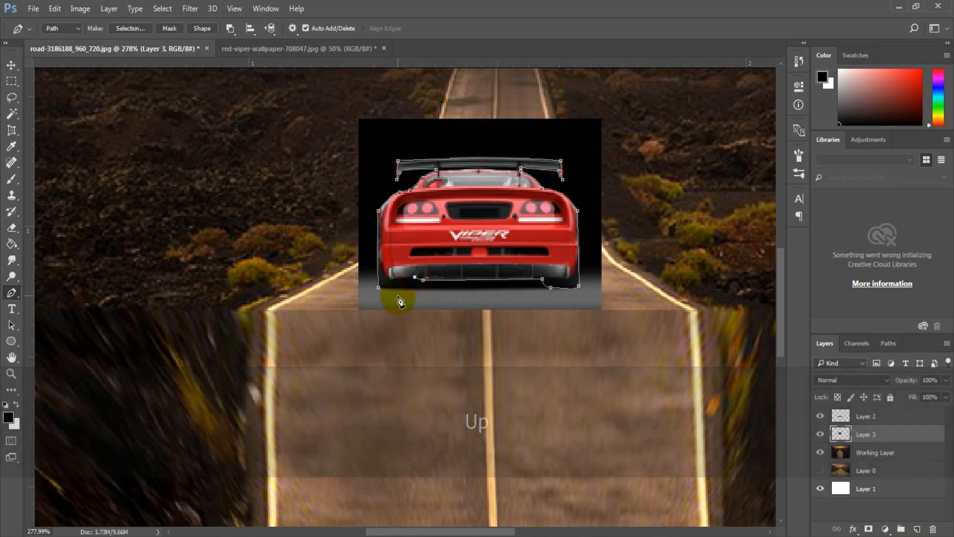
pyautogui.hotkey('ctrl', 'z')
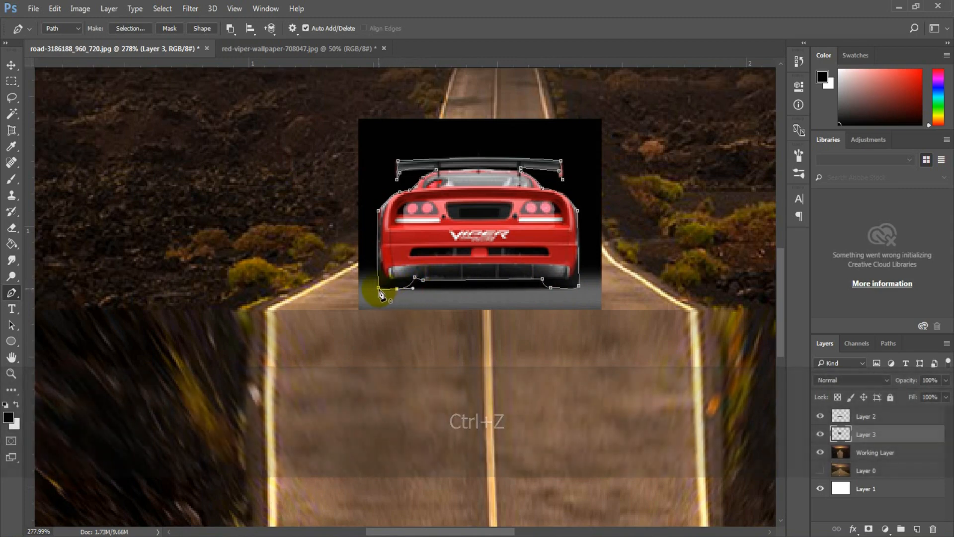
# Turn the car path into a selection, invert it, delete the background around the car and deselect.
pyautogui.rightClick(411, 281)
pyautogui.click(442, 275)
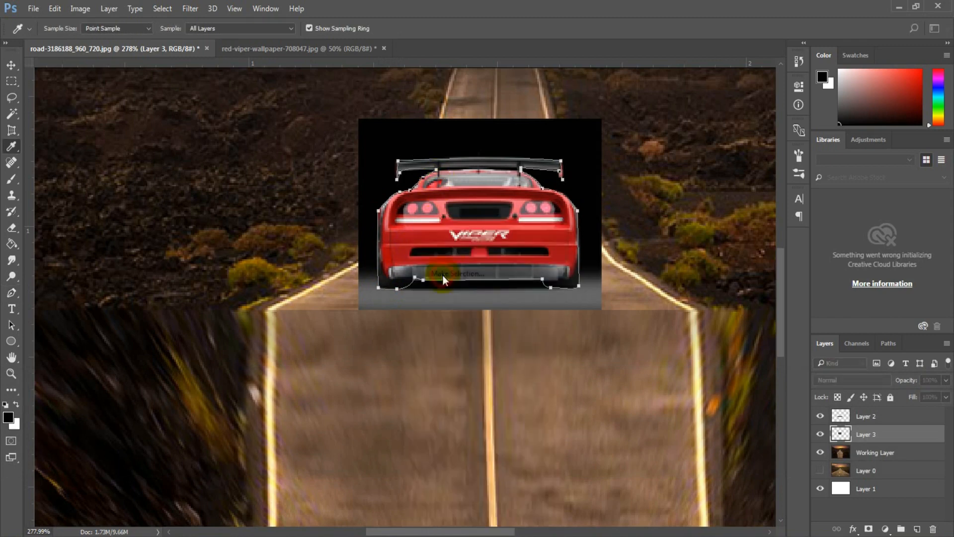
pyautogui.press('Return')
pyautogui.hotkey('ctrl', 'shift', 'i')
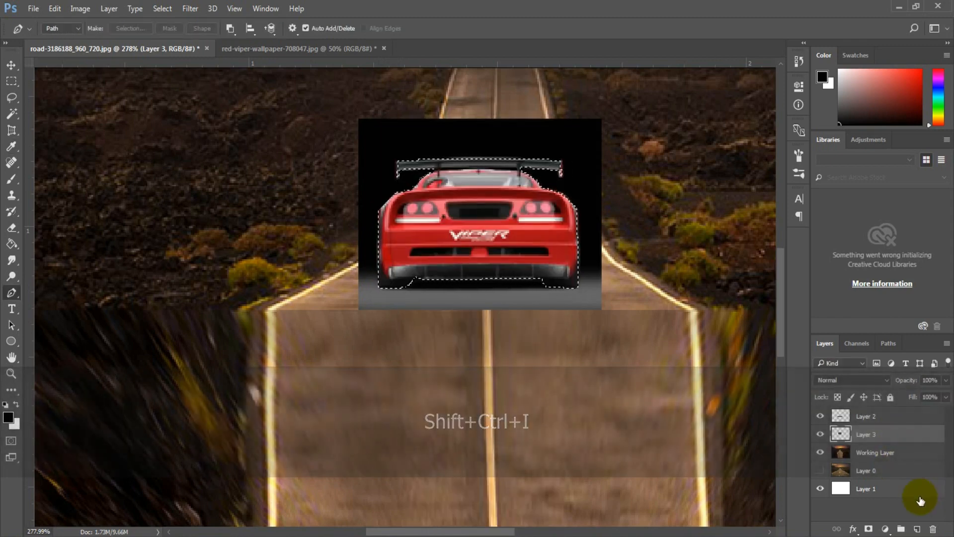
pyautogui.hotkey('ctrl', 'shift', 'i')
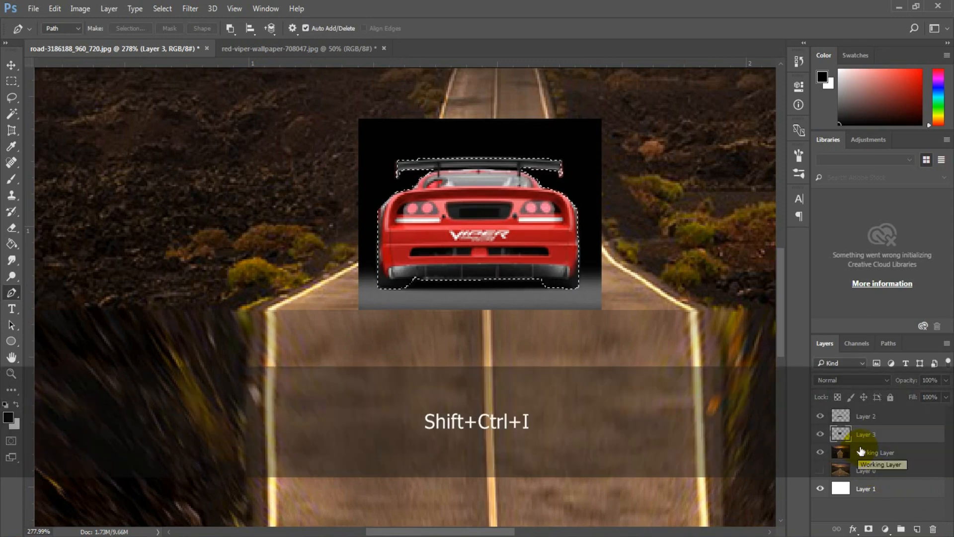
pyautogui.press('Delete')
pyautogui.hotkey('ctrl', 'd')
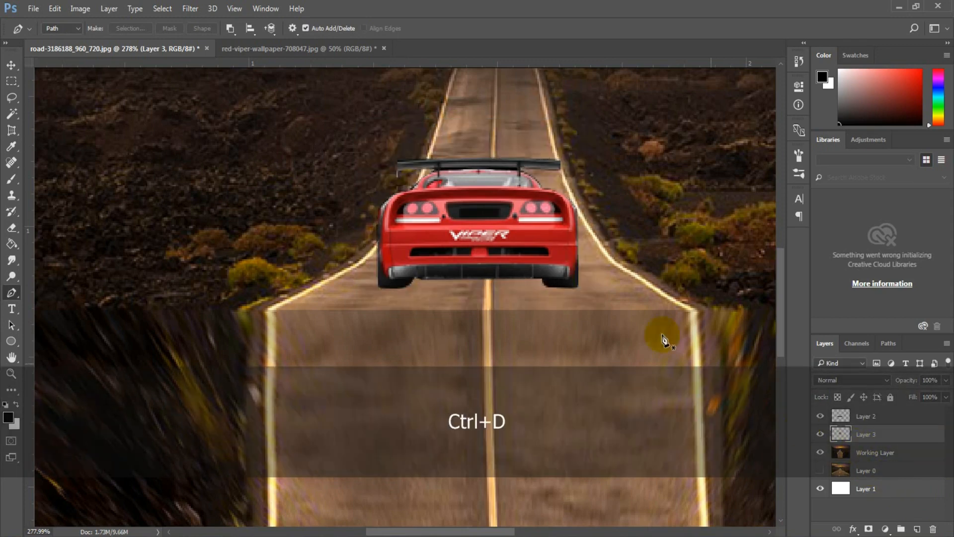
# Scale the cut-out car to about 66% with Free Transform and reposition it on the road just above the bend.
pyautogui.hotkey('ctrl', 't')
pyautogui.moveTo(370, 150); pyautogui.dragTo(411, 179)
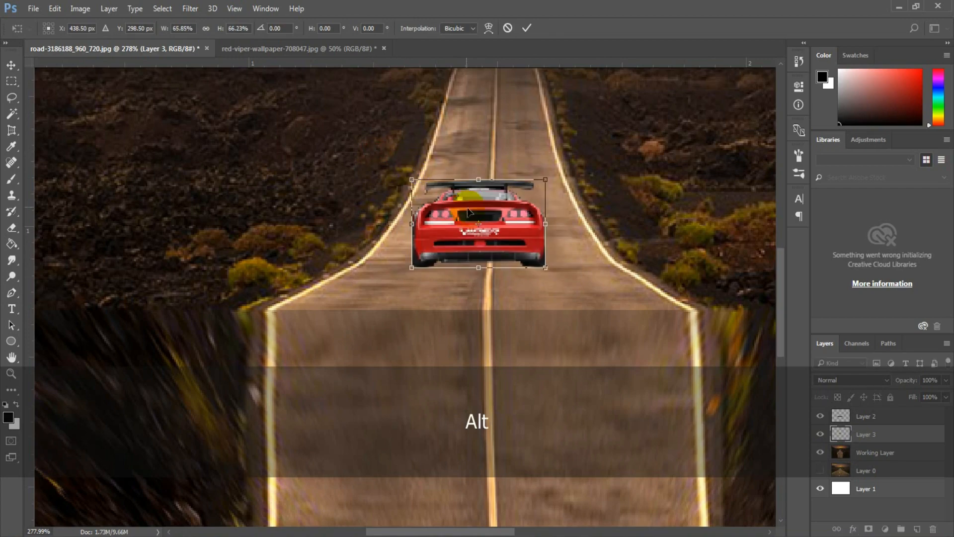
pyautogui.moveTo(460, 235); pyautogui.dragTo(469, 242)
pyautogui.hotkey('ctrl', '0')
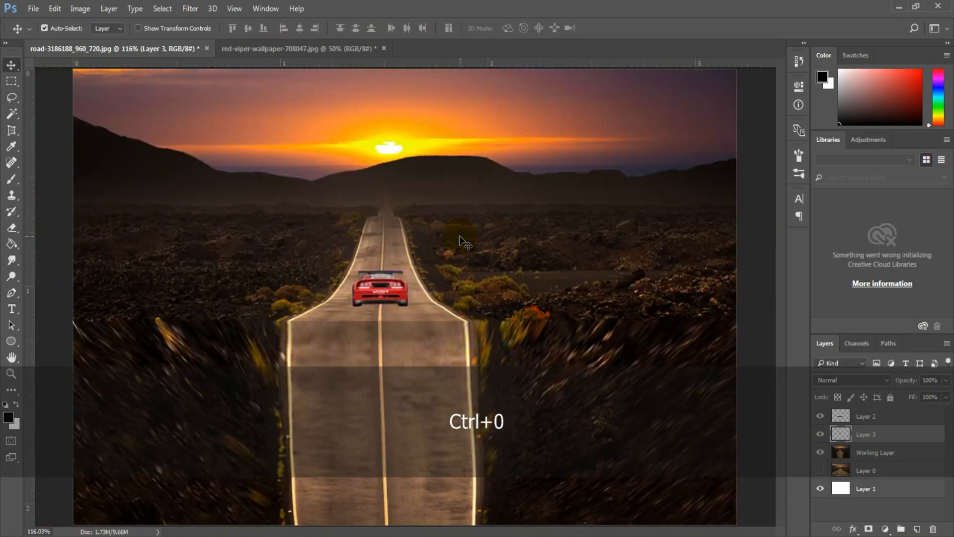
pyautogui.moveTo(408, 269)
pyautogui.mouseDown()
pyautogui.moveTo(390, 304)
pyautogui.moveTo(414, 321)
pyautogui.moveTo(548, 315)
pyautogui.moveTo(520, 315)
pyautogui.moveTo(400, 255)
pyautogui.mouseUp()
pyautogui.press('Return')
# Paint a soft black shadow spot under the car on a new layer and stretch it to about 268% by 129%.
pyautogui.press('z')
pyautogui.click(916, 529)
pyautogui.press('b')
pyautogui.press('v')
pyautogui.hotkey('ctrl', 't')
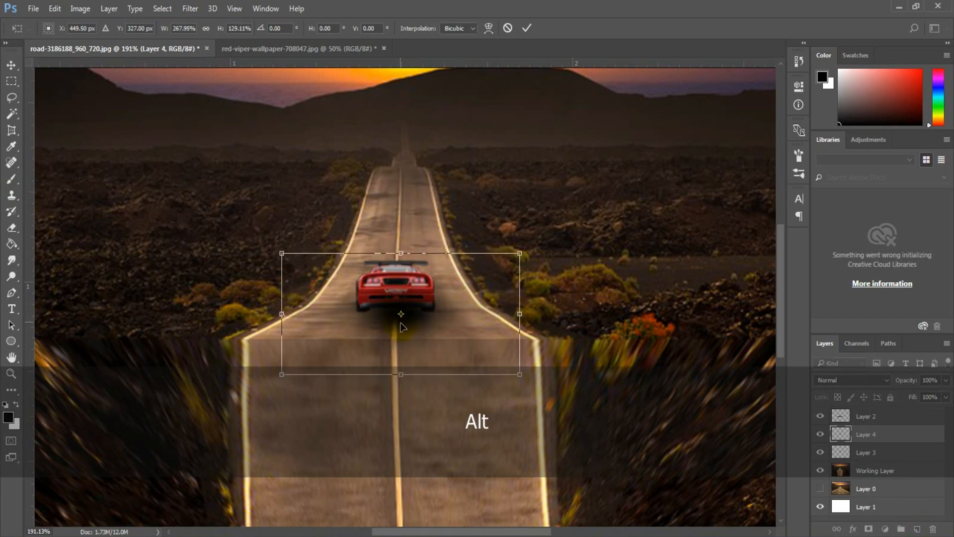
pyautogui.press('Return')
# Move the shadow layer beneath the car layer and lower its opacity to 71%.
pyautogui.hotkey('ctrl', '[')
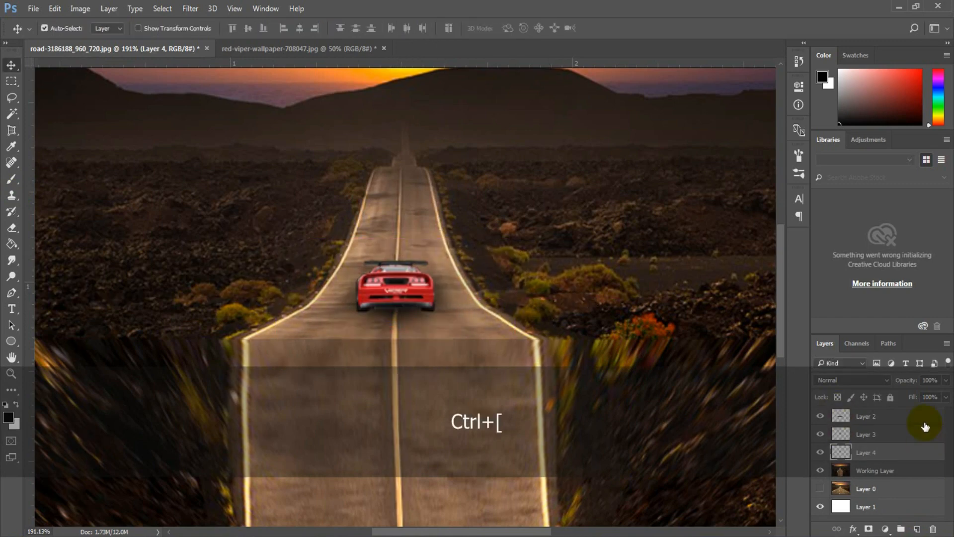
pyautogui.moveTo(910, 382); pyautogui.dragTo(890, 374)
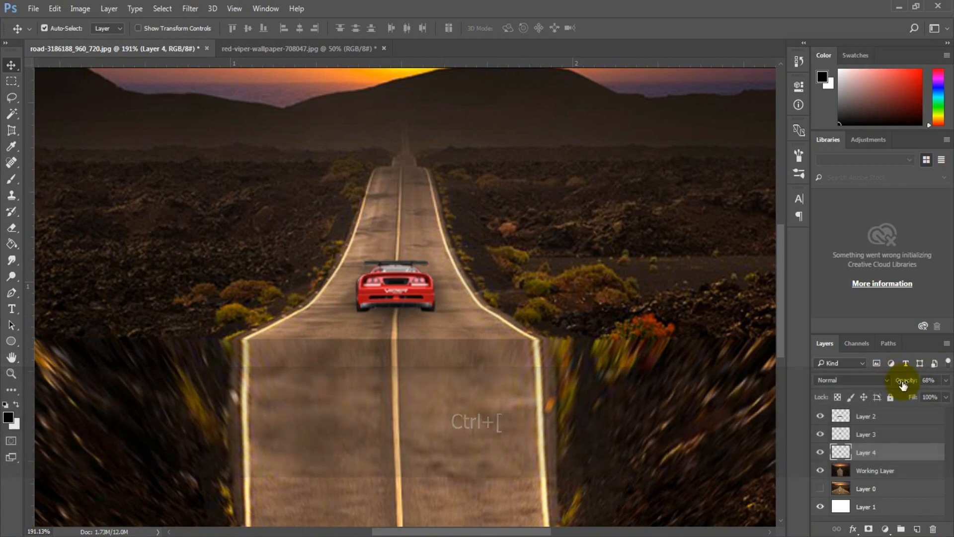
pyautogui.press('v')
pyautogui.hotkey('ctrl', '0')
pyautogui.press('ctrl+KP_Subtract')
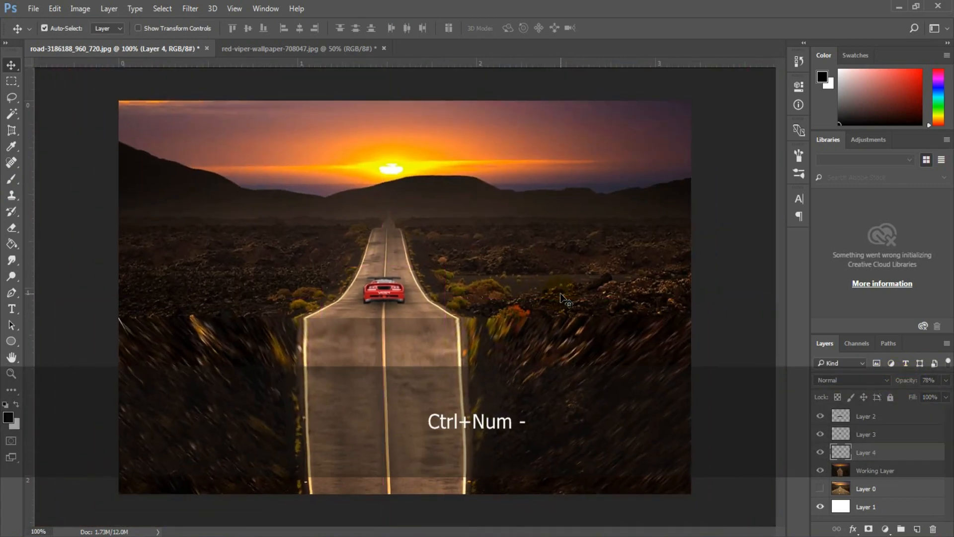
pyautogui.press('Down')
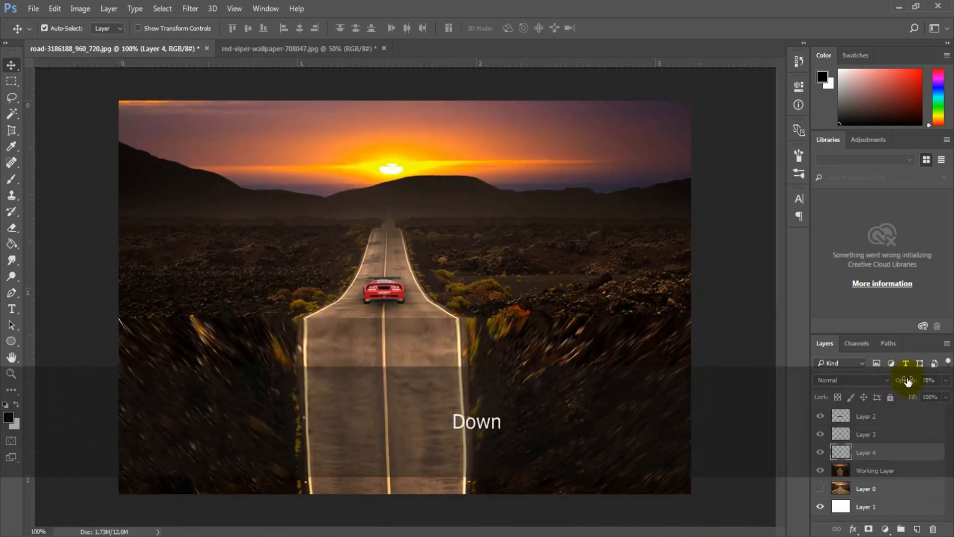
pyautogui.moveTo(907, 382); pyautogui.dragTo(902, 376)
pyautogui.press('z')
pyautogui.moveTo(371, 285)
pyautogui.mouseDown()
pyautogui.moveTo(403, 306)
pyautogui.moveTo(370, 304)
pyautogui.mouseUp()
pyautogui.click(190, 9)
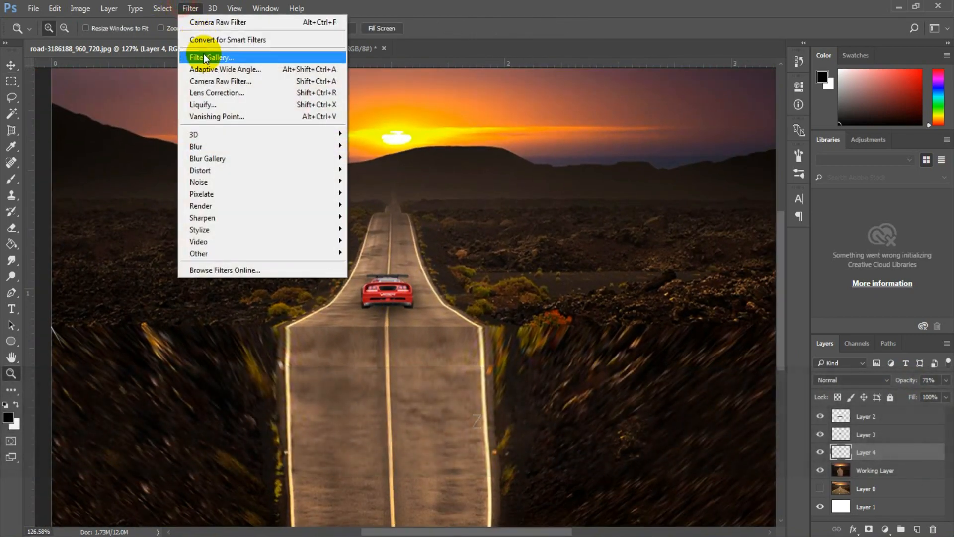
pyautogui.click(227, 80)
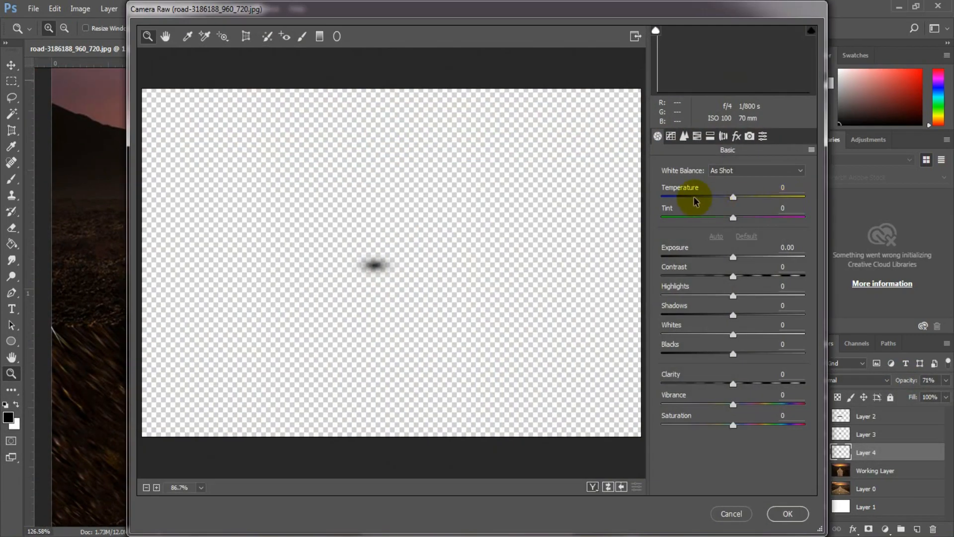
pyautogui.press('Escape')
# Try to reapply the last Camera Raw Filter to the car layer.
pyautogui.click(864, 434)
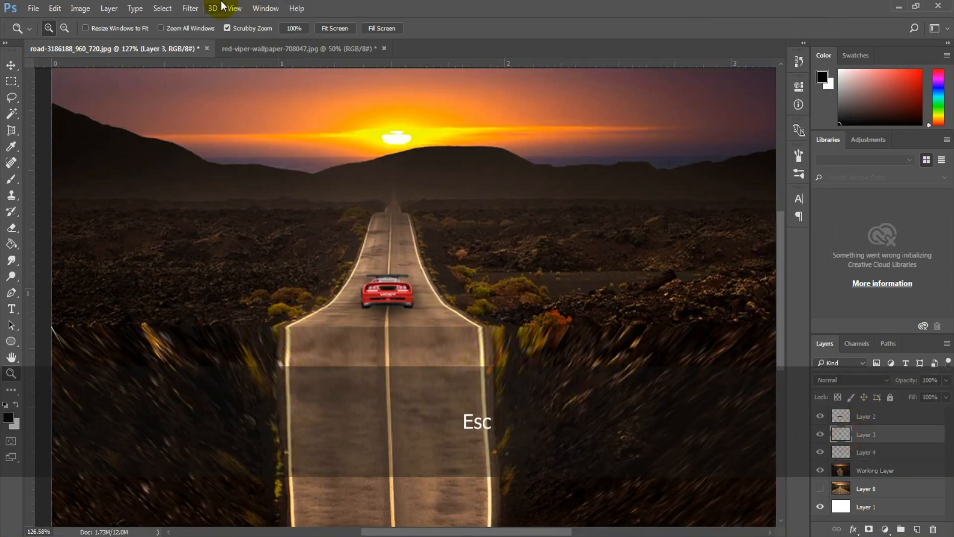
pyautogui.click(191, 9)
pyautogui.click(207, 22)
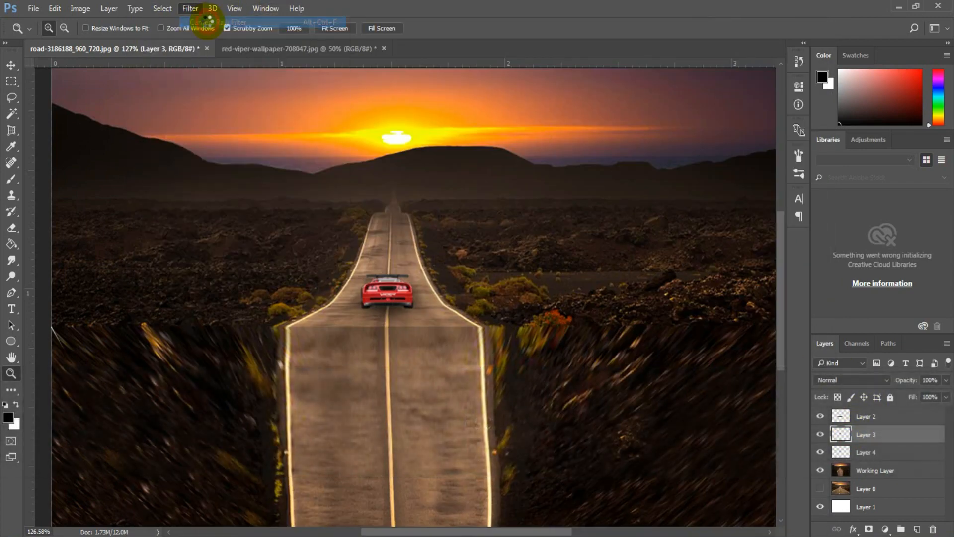
pyautogui.hotkey('ctrl', 'z')
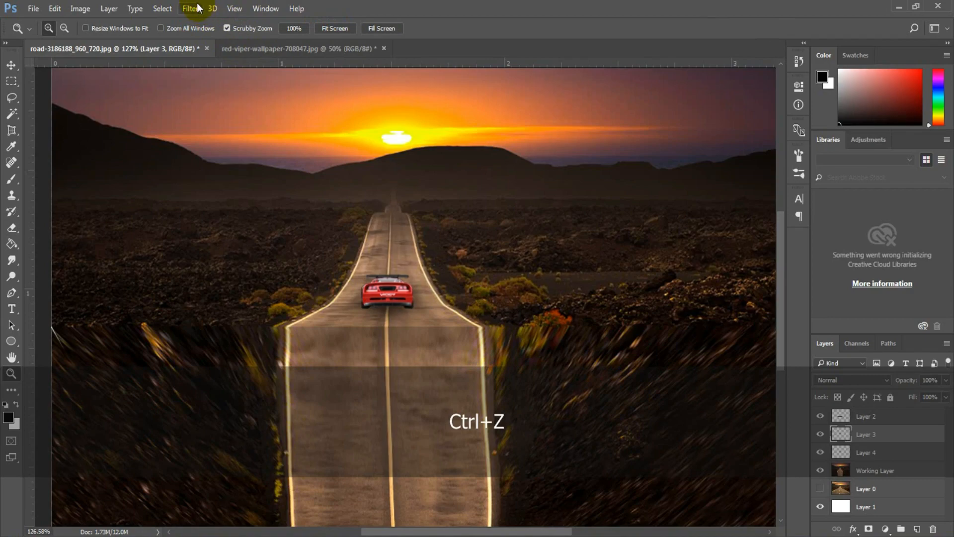
# Grade the car layer with the Camera Raw Filter: Temperature -16, Exposure -0.35, Contrast +15 and Shadows -3.
pyautogui.click(198, 8)
pyautogui.click(219, 79)
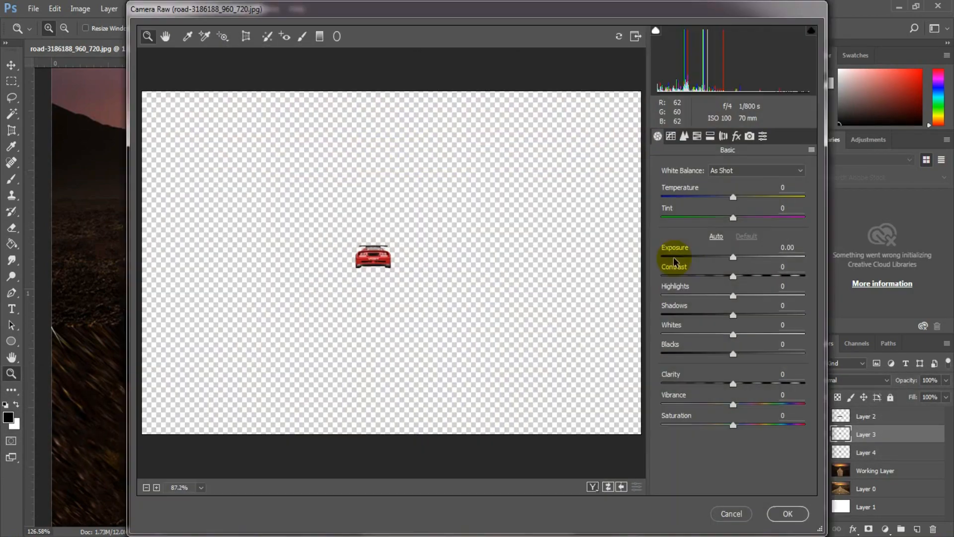
pyautogui.moveTo(716, 200); pyautogui.dragTo(730, 215)
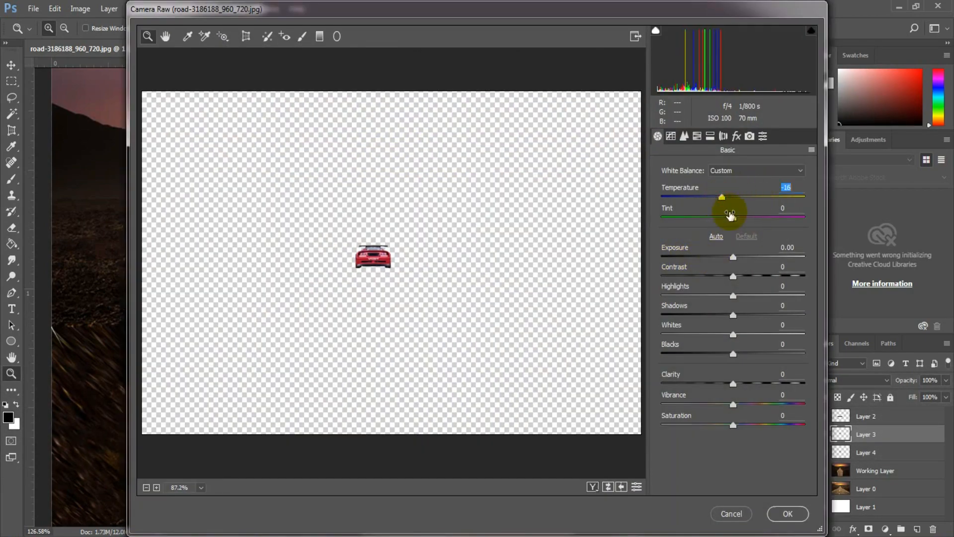
pyautogui.click(729, 257)
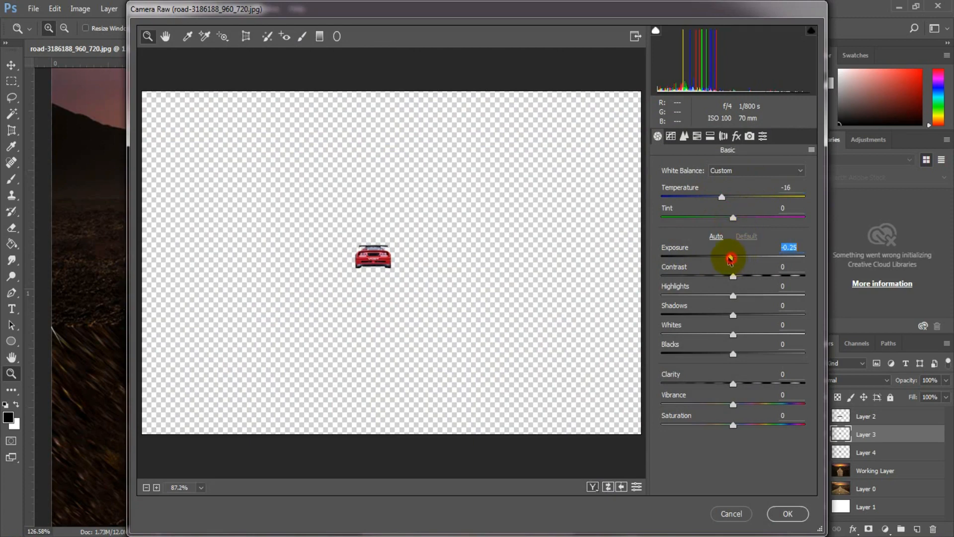
pyautogui.moveTo(734, 280); pyautogui.dragTo(744, 276)
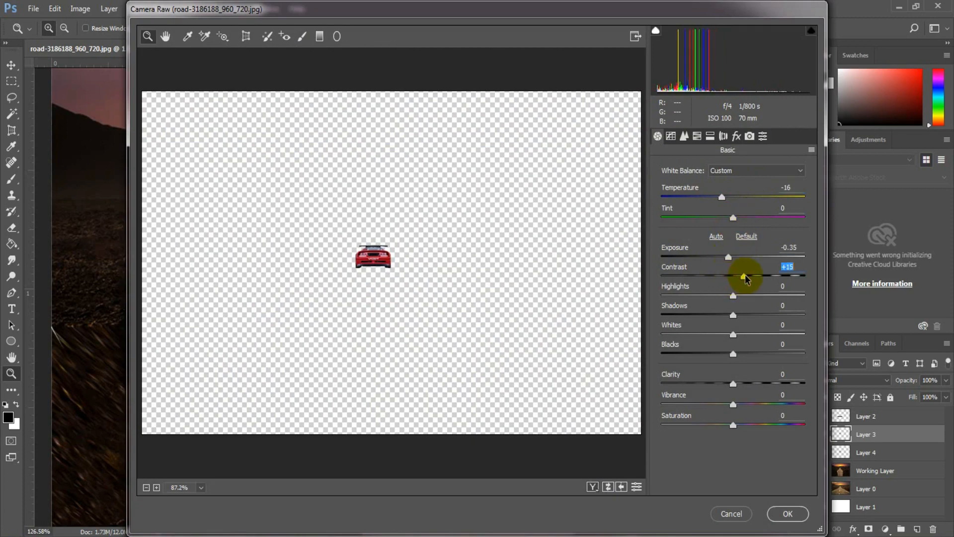
pyautogui.click(788, 513)
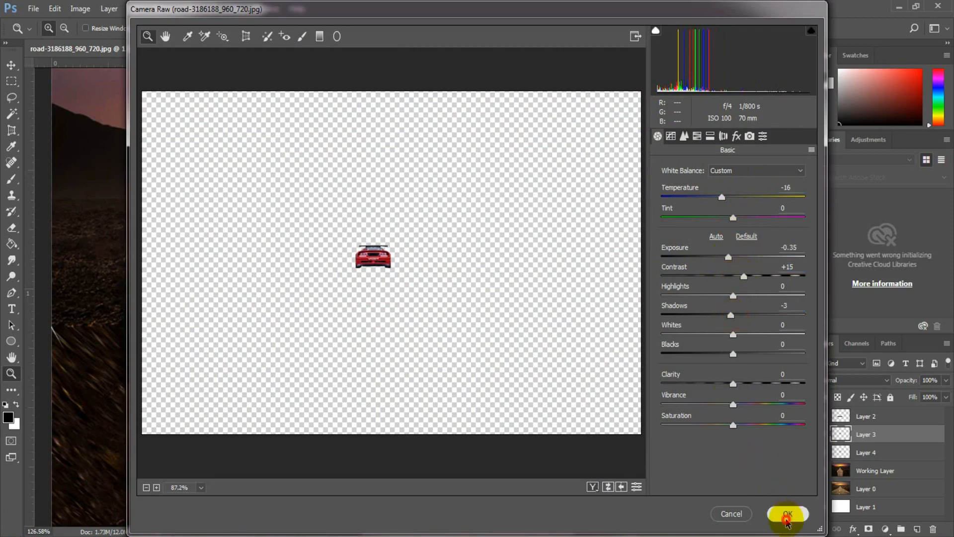
# Lower the opacity of the car's shadow layer to 55%.
pyautogui.press('ctrl+KP_Subtract')
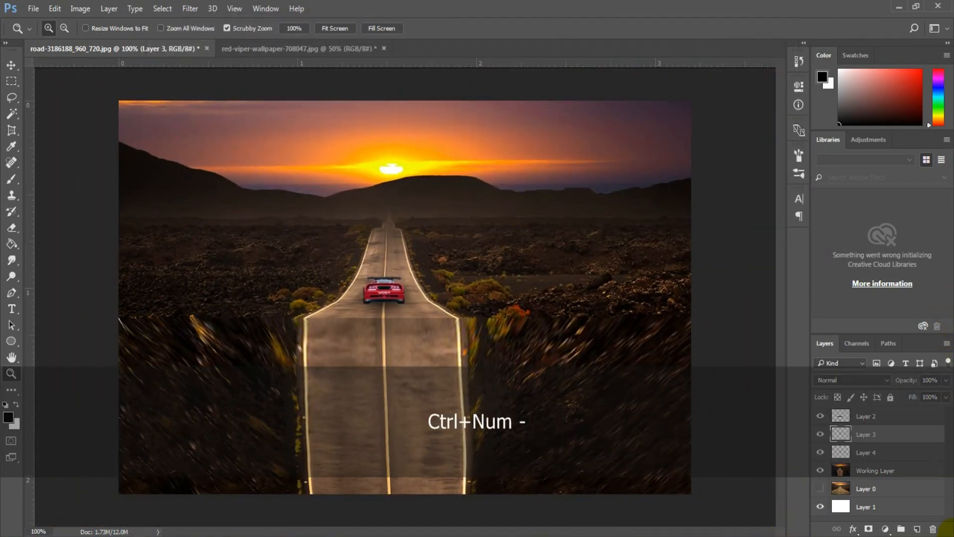
pyautogui.click(864, 455)
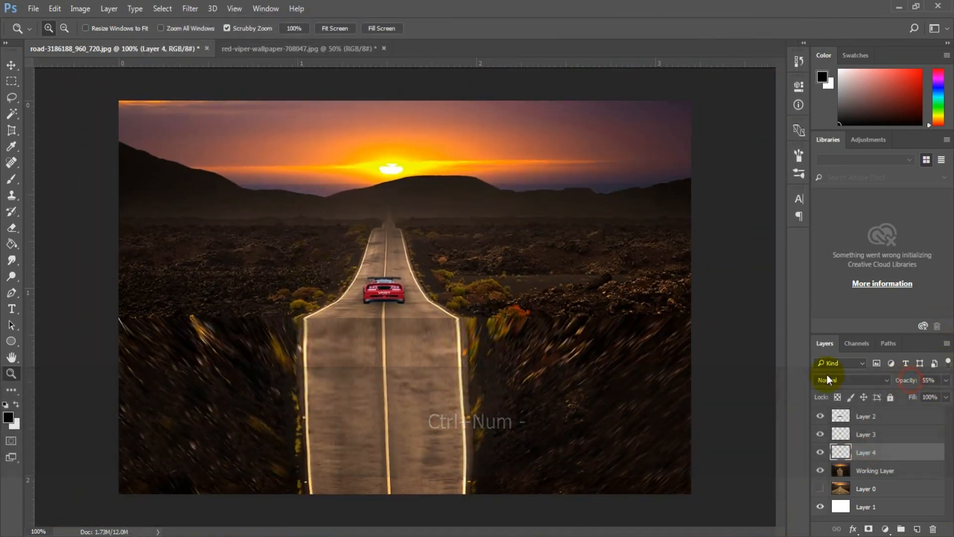
# Recolour the car layer from red to orange with Hue/Saturation by shifting the Hue to about +28.
pyautogui.click(869, 433)
pyautogui.hotkey('ctrl', 'u')
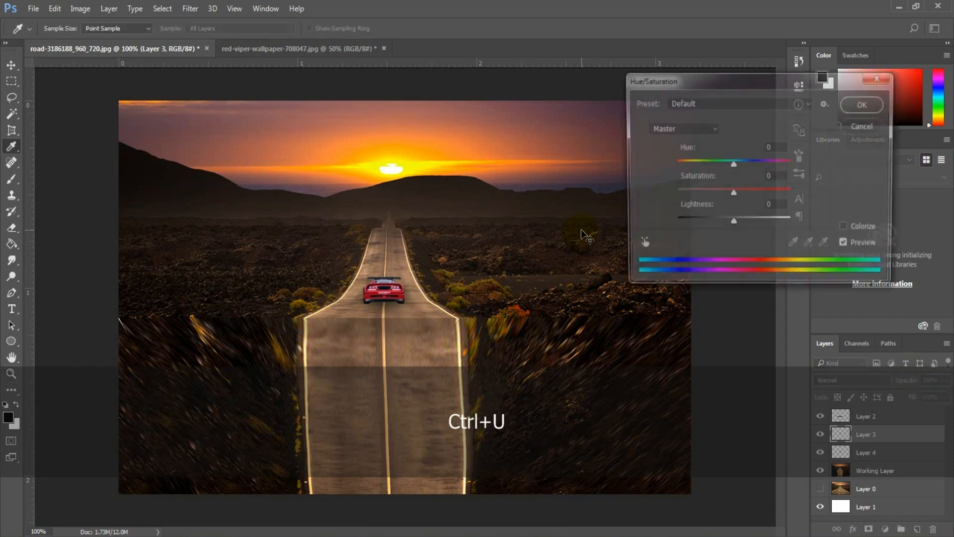
pyautogui.click(680, 128)
pyautogui.click(659, 140)
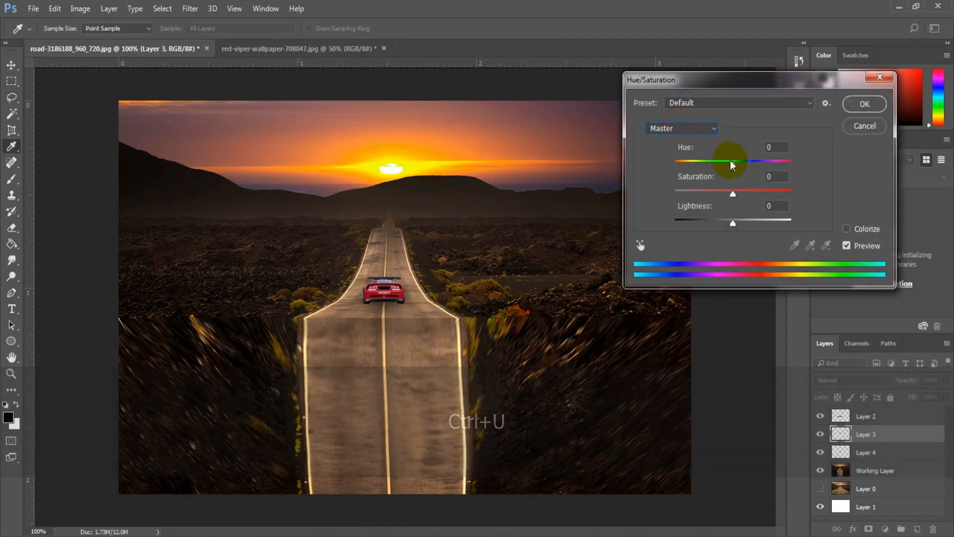
pyautogui.moveTo(732, 164); pyautogui.dragTo(749, 165)
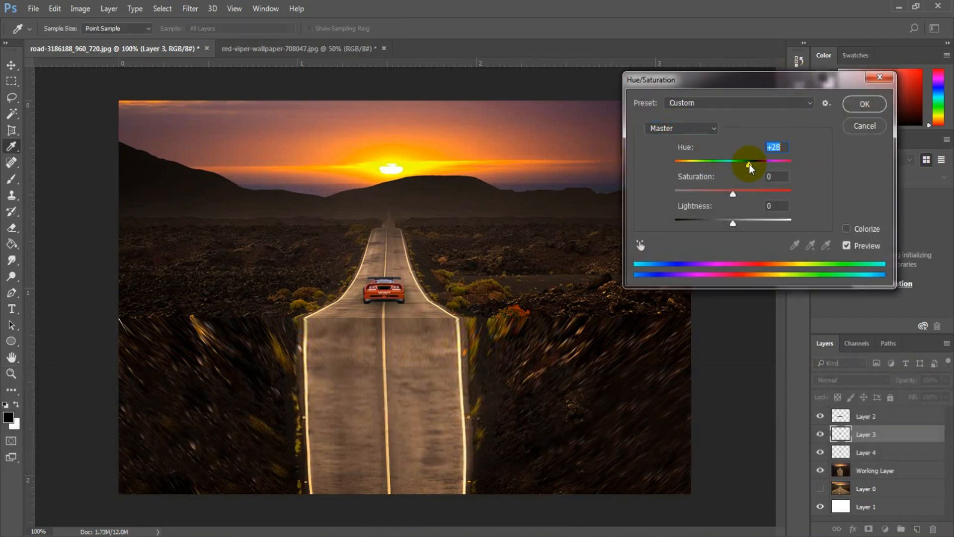
pyautogui.press('Return')
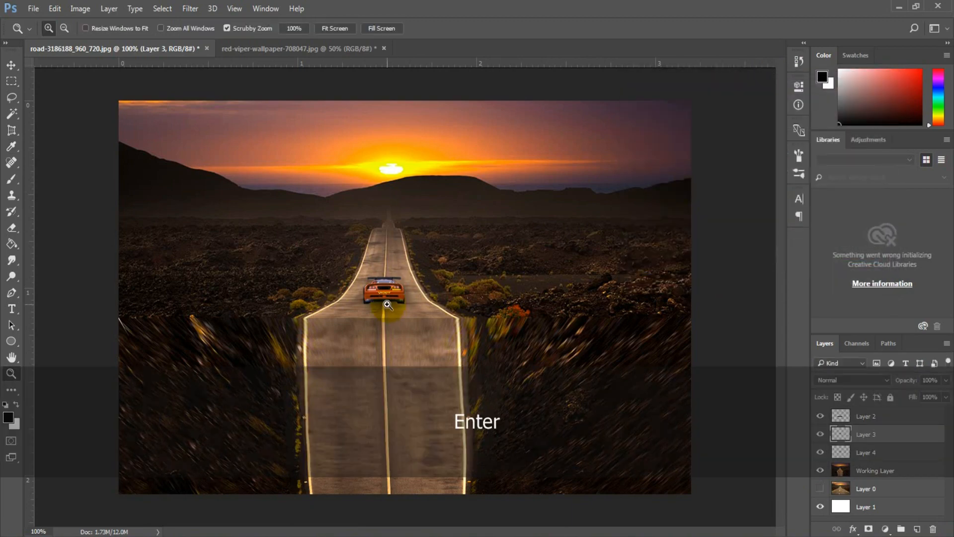
# Open the smoke photo shutterstock_137838098 from the AAYEDIYAZ folder.
pyautogui.press('v')
pyautogui.click(22, 9)
pyautogui.click(39, 29)
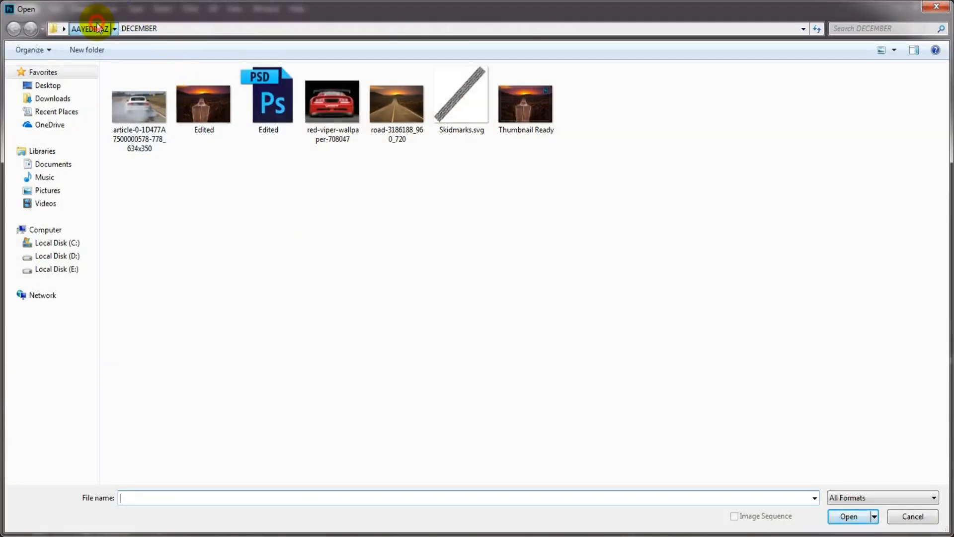
pyautogui.click(97, 29)
pyautogui.click(479, 385)
pyautogui.scroll(-5, 477, 386)
pyautogui.click(477, 413)
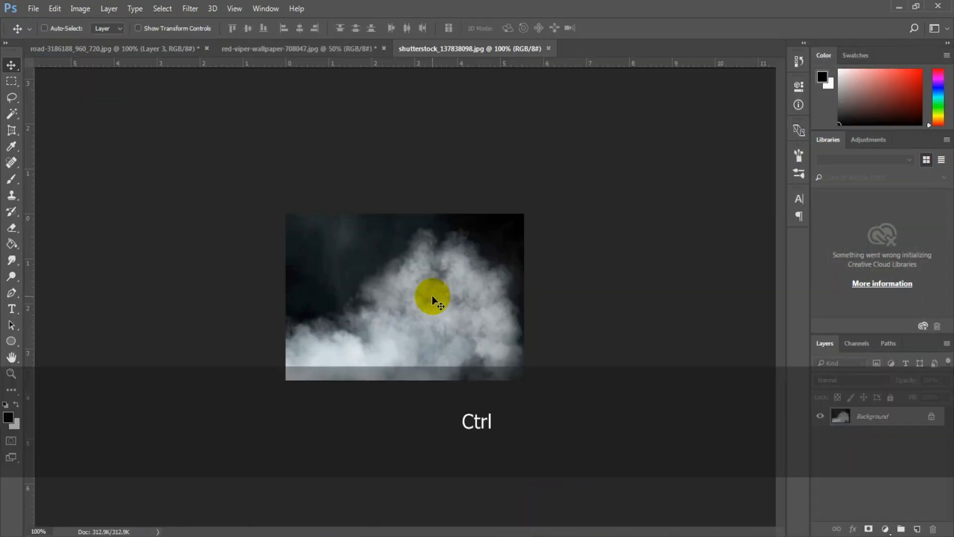
# Transfer the entire smoke photo onto a layer in the road composite, closing its source file without saving.
pyautogui.hotkey('ctrl', 'a')
pyautogui.hotkey('ctrl', 'BackSpace')
pyautogui.hotkey('ctrl', 'w')
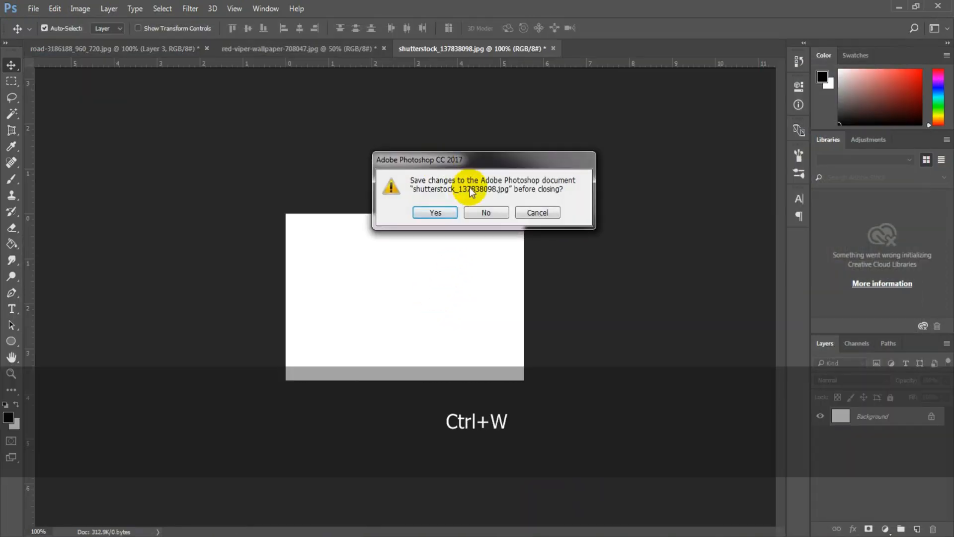
pyautogui.click(485, 212)
pyautogui.hotkey('ctrl', 'v')
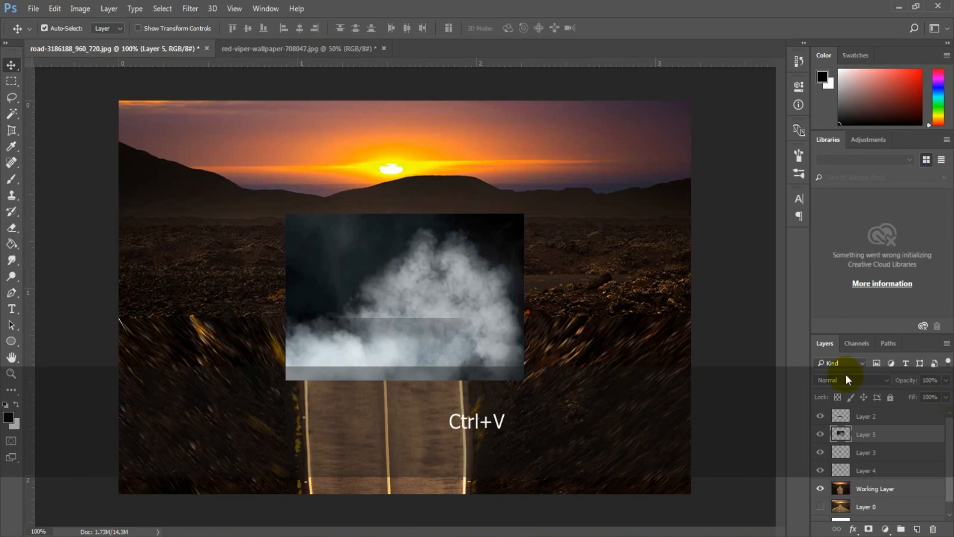
# Set the smoke layer's blend mode to Screen and raise its Levels black input to about 54.
pyautogui.click(847, 378)
pyautogui.click(830, 216)
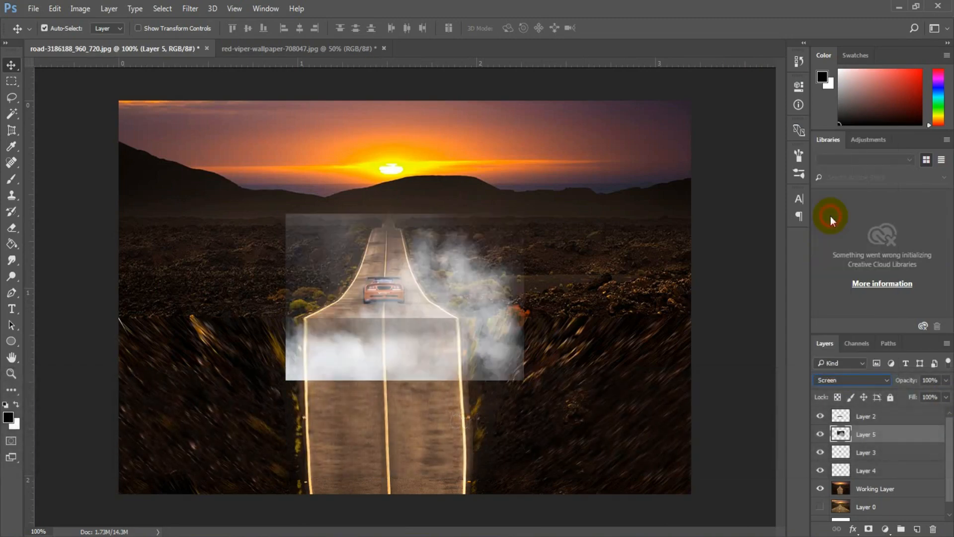
pyautogui.hotkey('ctrl', 'l')
pyautogui.moveTo(652, 198); pyautogui.dragTo(684, 198)
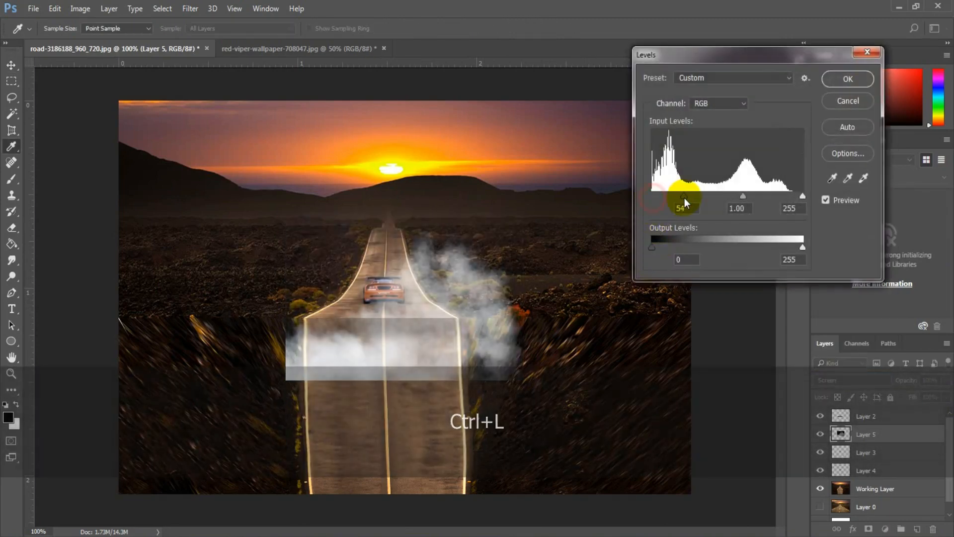
pyautogui.press('Return')
# Erase the hard lower and side edges of the smoke layer with a soft 125 px eraser.
pyautogui.click(11, 178)
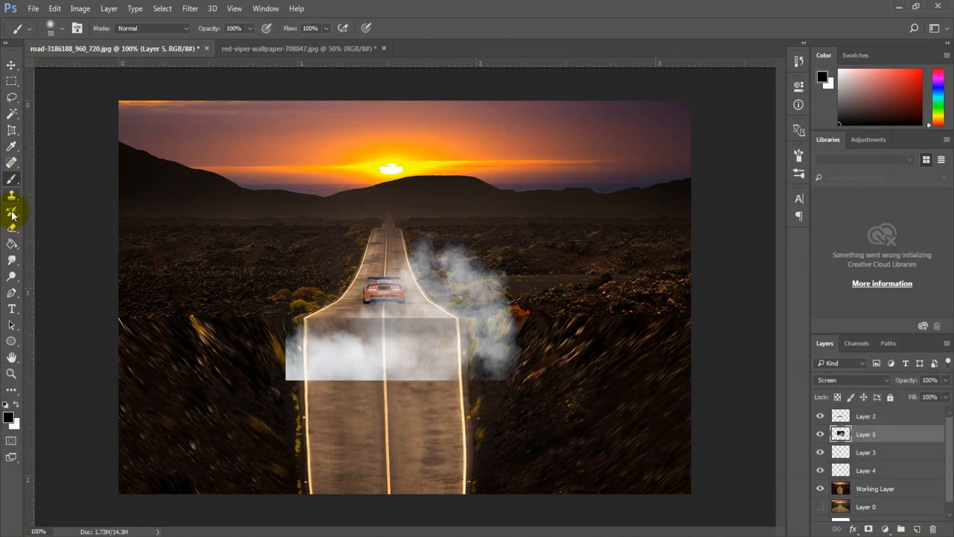
pyautogui.click(12, 226)
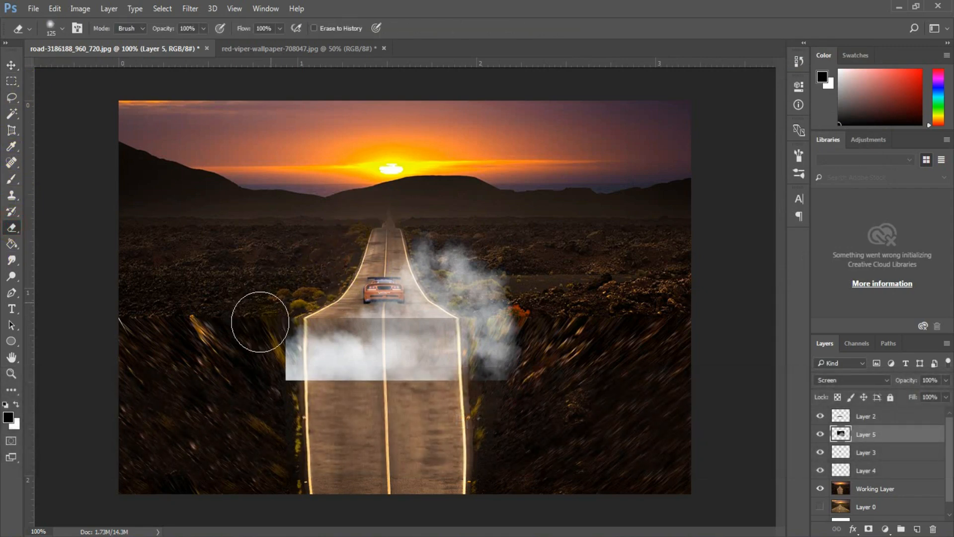
pyautogui.moveTo(260, 322)
pyautogui.mouseDown()
pyautogui.moveTo(320, 405)
pyautogui.moveTo(558, 383)
pyautogui.mouseUp()
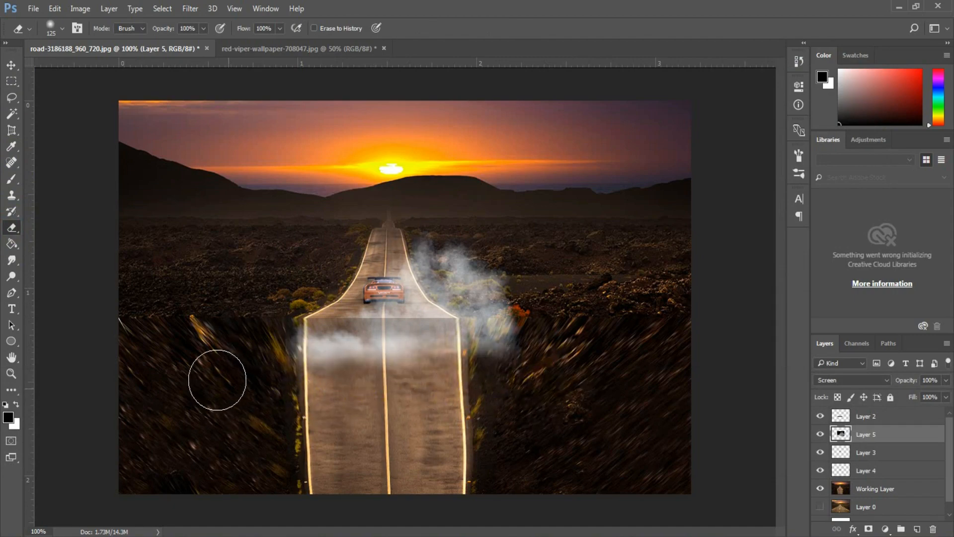
pyautogui.moveTo(217, 379); pyautogui.dragTo(458, 351)
# Scale the smoke layer down and place it at the car's right rear wheel.
pyautogui.hotkey('ctrl', 't')
pyautogui.moveTo(529, 209); pyautogui.dragTo(430, 269)
pyautogui.press('Return')
pyautogui.press('z')
pyautogui.moveTo(353, 280); pyautogui.dragTo(515, 355)
pyautogui.press('v')
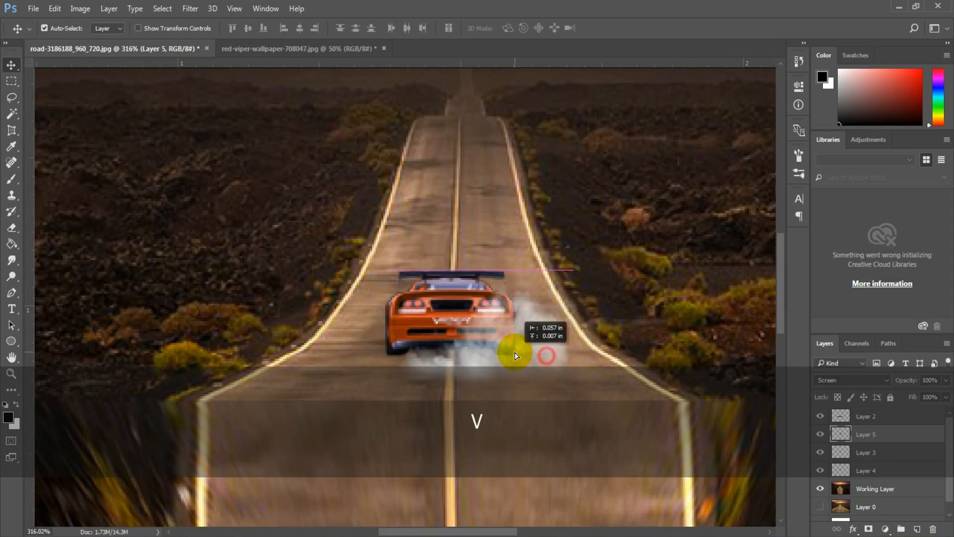
# Duplicate the smoke layer, flip the copy horizontally and place it at the car's left rear wheel.
pyautogui.hotkey('ctrl', 'j')
pyautogui.hotkey('ctrl', 't')
pyautogui.rightClick(514, 352)
pyautogui.click(554, 329)
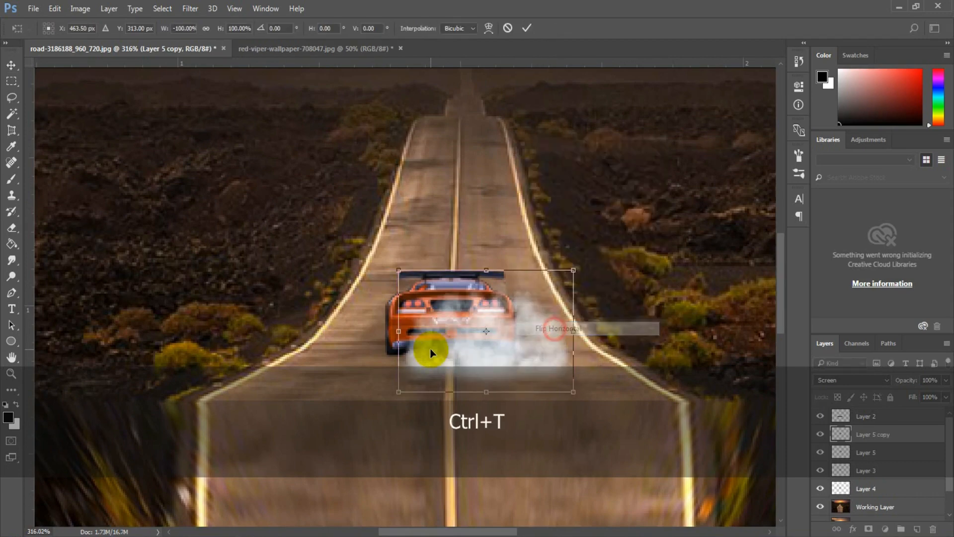
pyautogui.doubleClick(433, 350)
pyautogui.moveTo(459, 356); pyautogui.dragTo(385, 359)
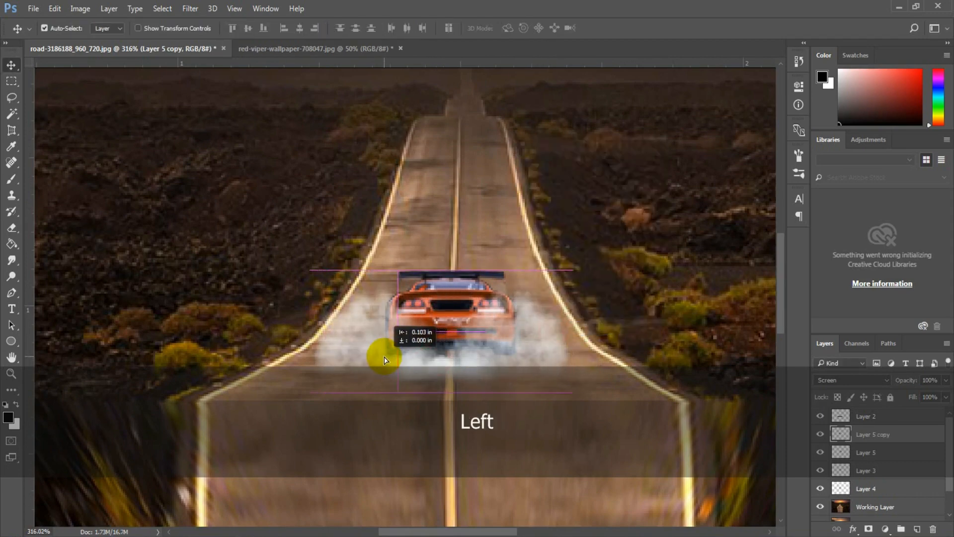
# Merge the two smoke layers, then shrink the merged smoke and position it low behind the car's rear wheels.
pyautogui.hotkey('ctrl', 'e')
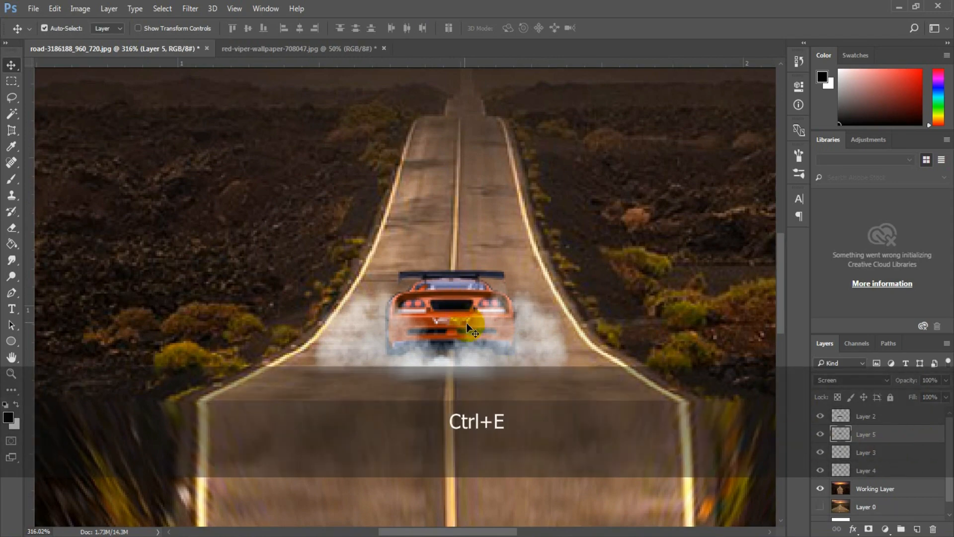
pyautogui.moveTo(467, 328); pyautogui.dragTo(497, 327)
pyautogui.hotkey('ctrl', 't')
pyautogui.moveTo(581, 263); pyautogui.dragTo(538, 285)
pyautogui.press('Return')
pyautogui.moveTo(489, 324); pyautogui.dragTo(486, 343)
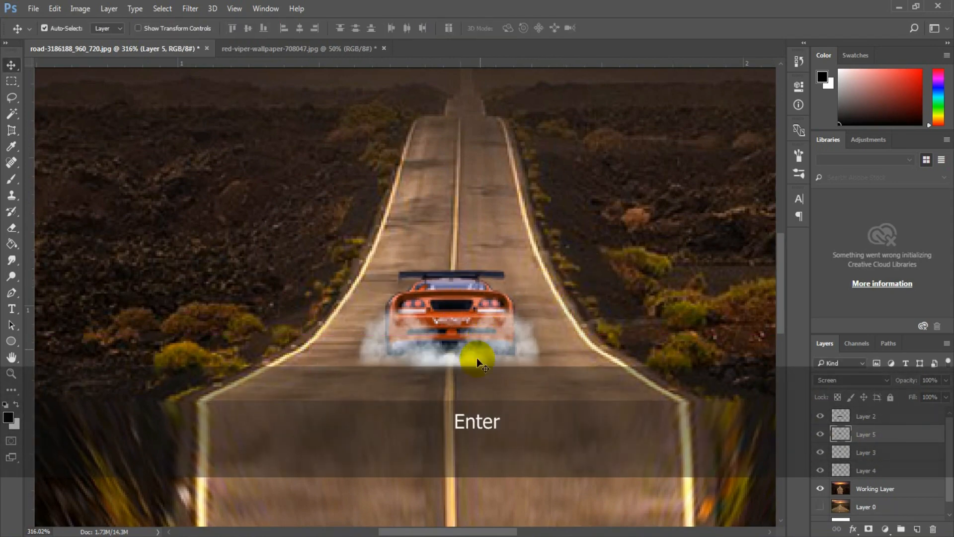
# Duplicate the merged smoke layer and transform the copy to sit smaller beneath the car's rear bumper.
pyautogui.press('ctrl+KP_Subtract')
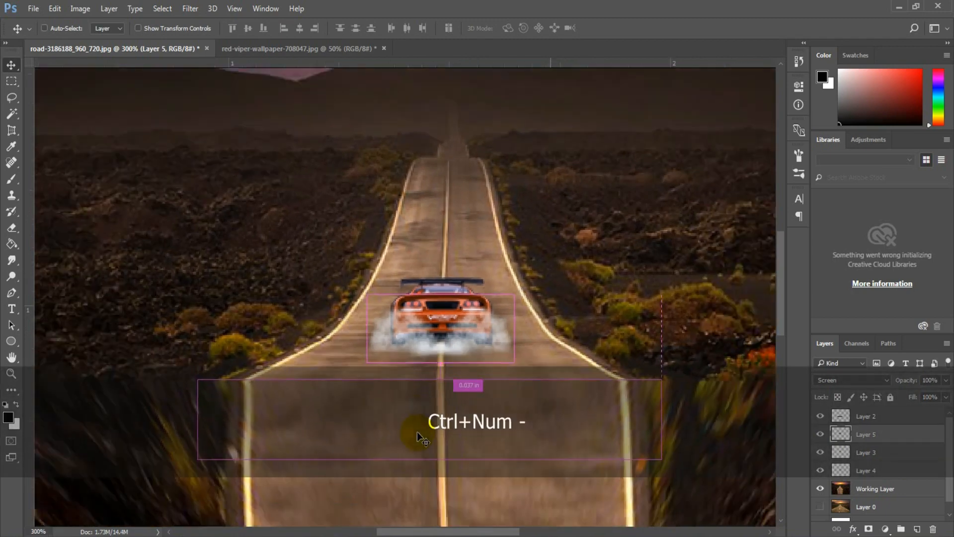
pyautogui.press('ctrl+KP_Subtract')
pyautogui.hotkey('ctrl', 'j')
pyautogui.hotkey('ctrl', 't')
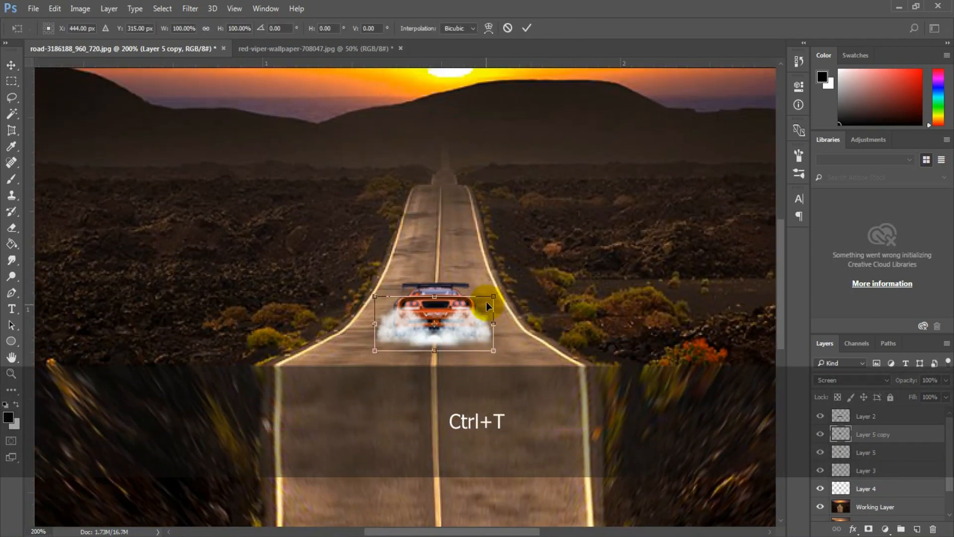
pyautogui.moveTo(487, 304); pyautogui.dragTo(472, 343)
pyautogui.press('Return')
# Lower the smoke copy's opacity to 74% and readjust its size at the car's rear.
pyautogui.moveTo(913, 384); pyautogui.dragTo(897, 384)
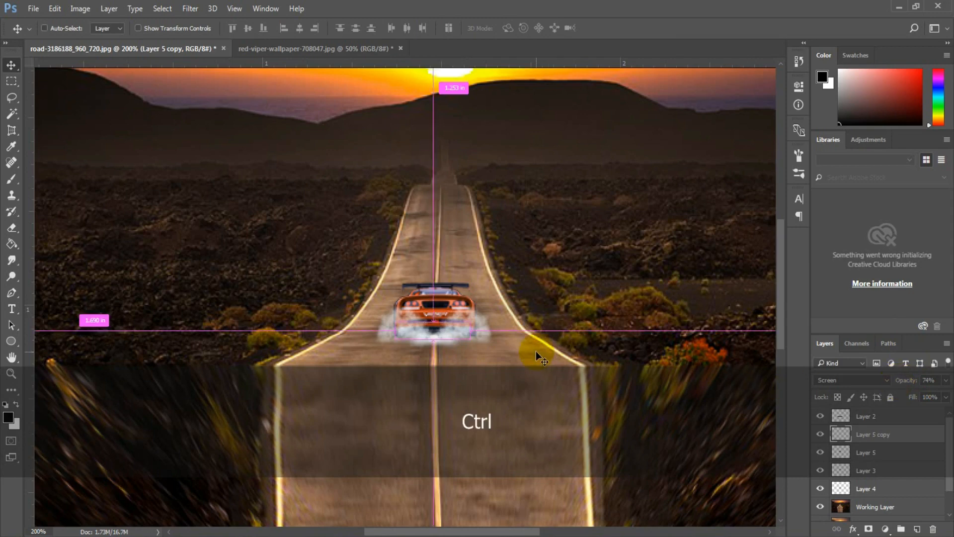
pyautogui.hotkey('ctrl', 't')
pyautogui.moveTo(468, 341); pyautogui.dragTo(484, 348)
pyautogui.press('Return')
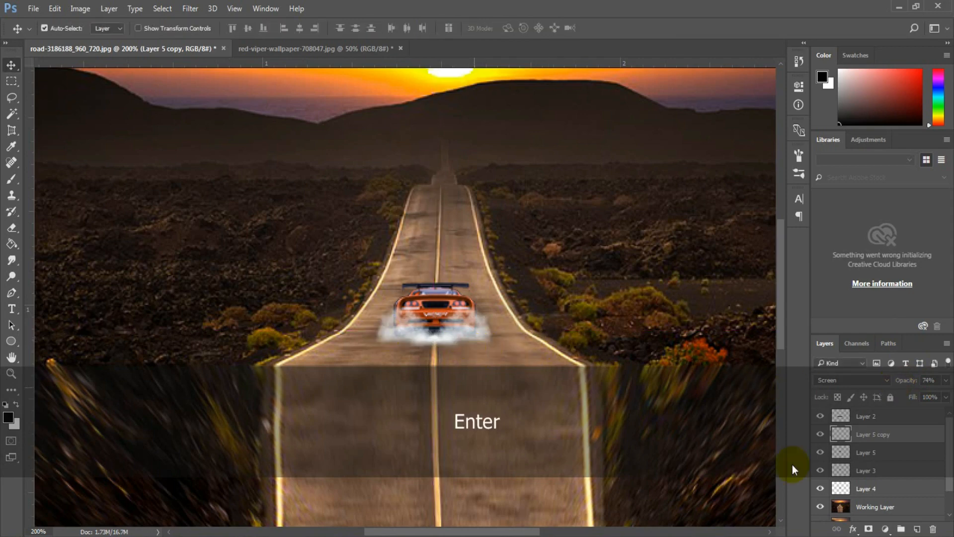
# Duplicate the original merged smoke layer again and scale this second copy down over the car's rear.
pyautogui.click(868, 456)
pyautogui.hotkey('ctrl', 'j')
pyautogui.hotkey('ctrl', 't')
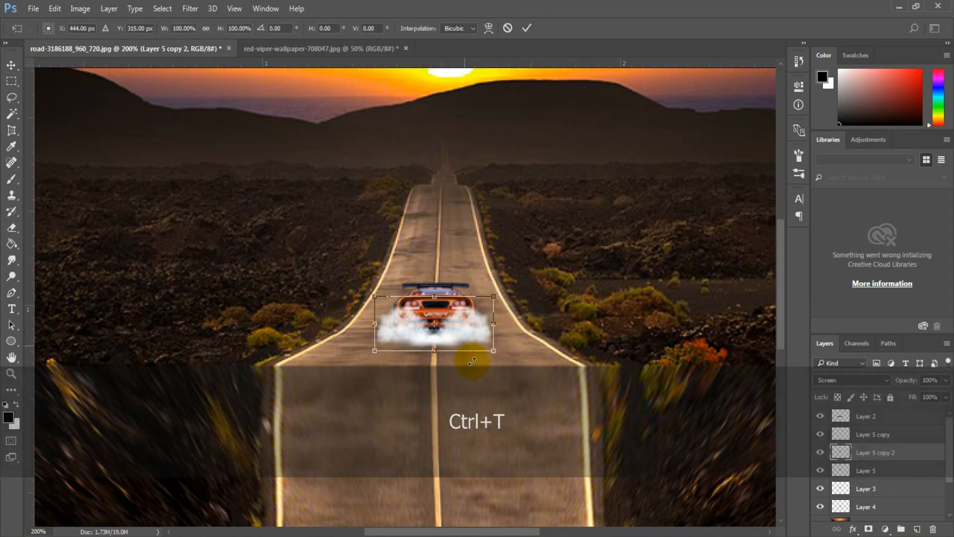
pyautogui.moveTo(500, 370)
pyautogui.mouseDown()
pyautogui.moveTo(469, 298)
pyautogui.moveTo(407, 311)
pyautogui.moveTo(400, 322)
pyautogui.moveTo(443, 310)
pyautogui.mouseUp()
pyautogui.press('Return')
# Add two more smoke copies over the car's rear body to thicken the smoke.
pyautogui.press('e')
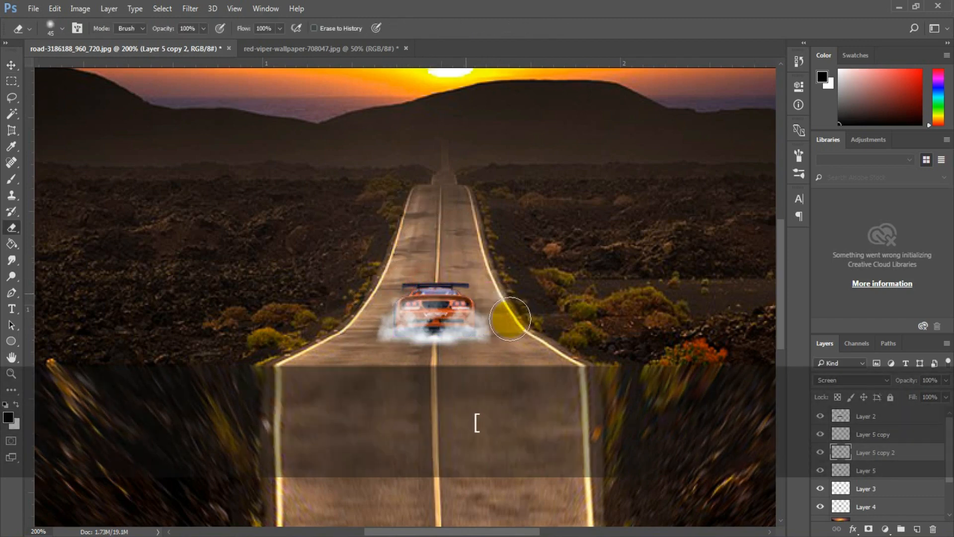
pyautogui.press('v')
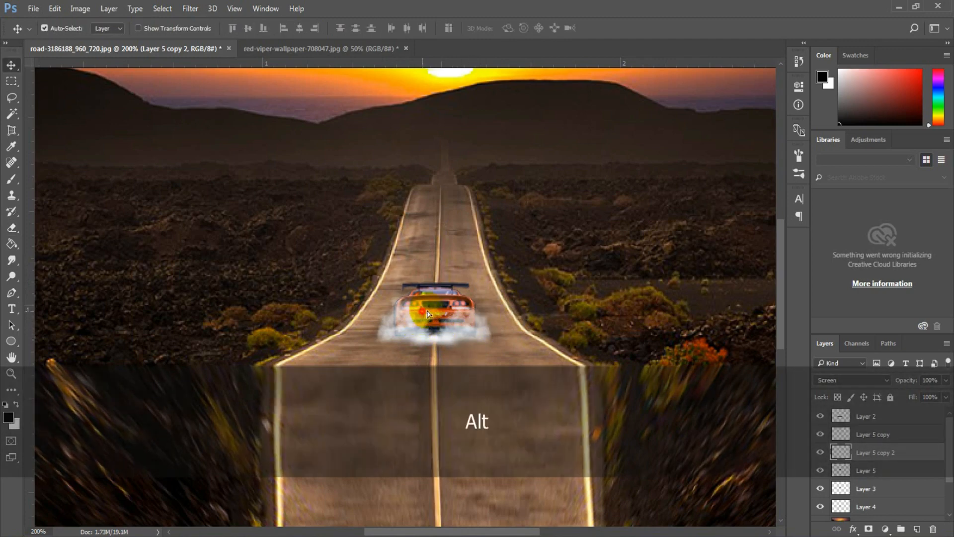
pyautogui.moveTo(428, 313); pyautogui.dragTo(473, 290)
pyautogui.press('e')
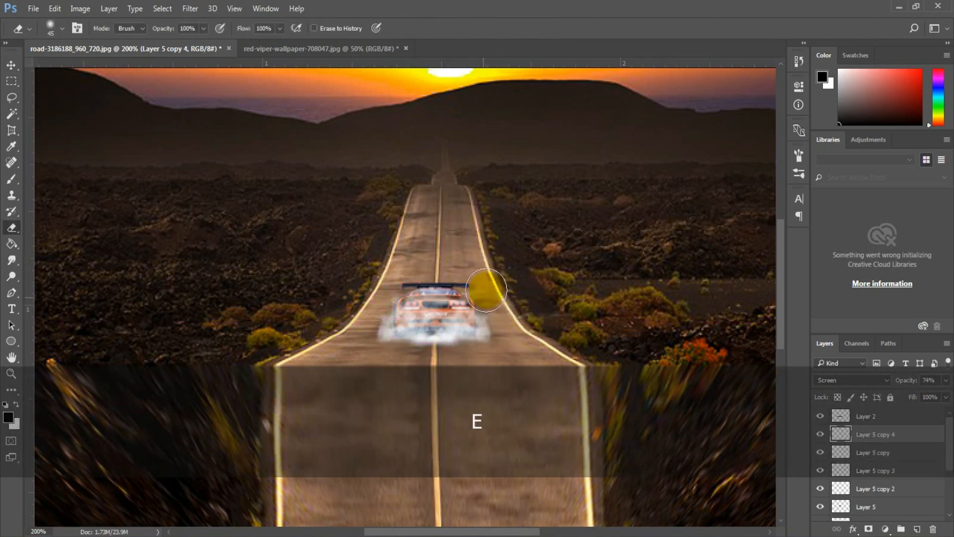
pyautogui.press('v')
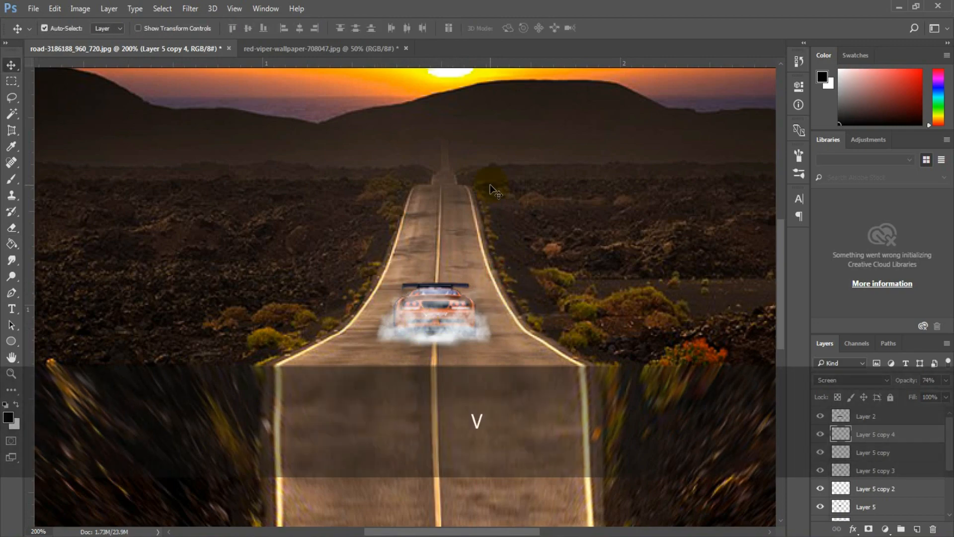
pyautogui.hotkey('ctrl', 'o')
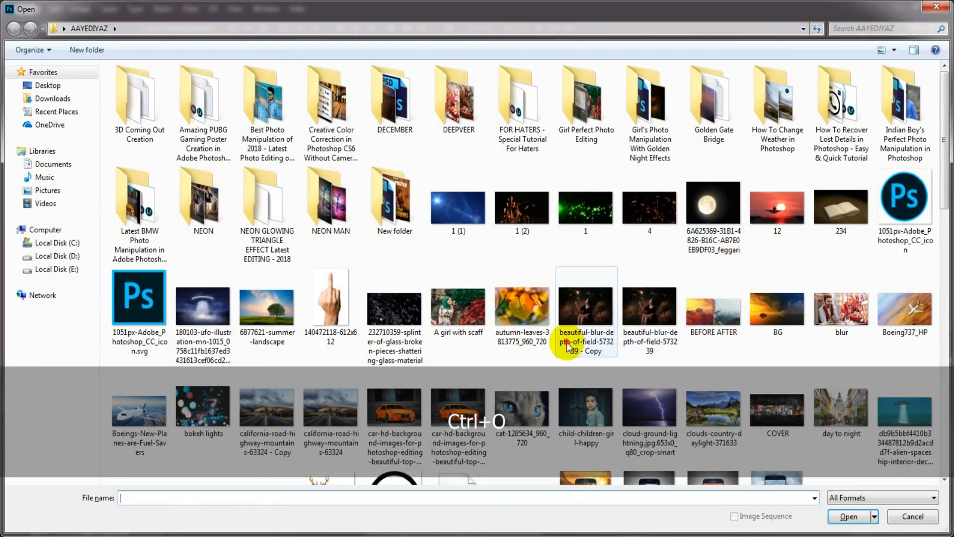
pyautogui.click(583, 318)
pyautogui.scroll(-15, 567, 345)
pyautogui.click(586, 218)
pyautogui.doubleClick(661, 221)
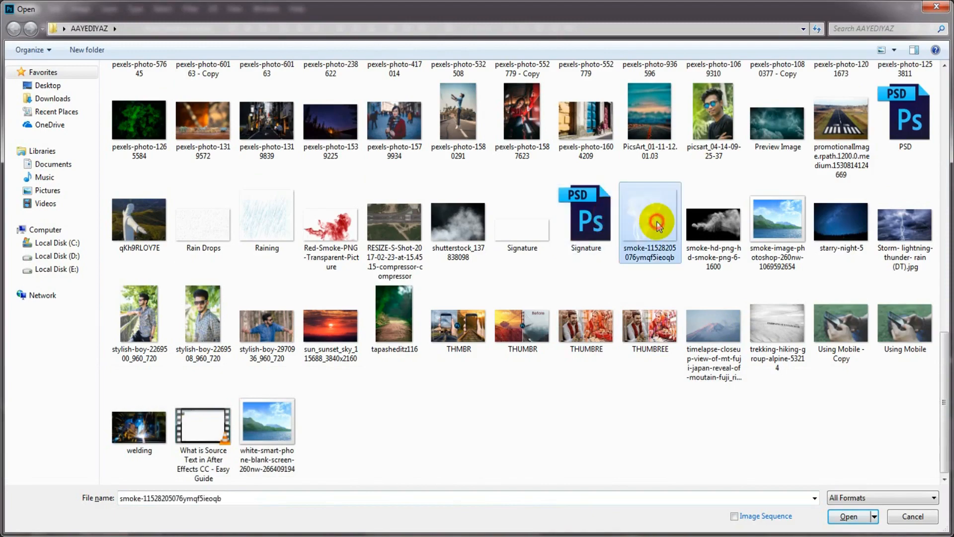
# Bring the whole wispy smoke image into the road composite and close its source file without saving.
pyautogui.hotkey('ctrl', 'a')
pyautogui.hotkey('ctrl', 'c')
pyautogui.hotkey('ctrl', 'w')
pyautogui.click(497, 218)
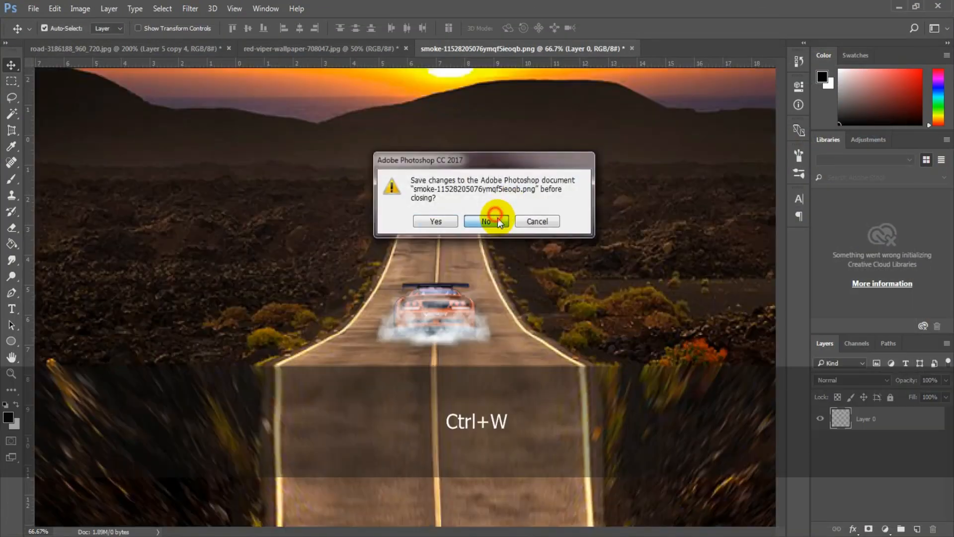
pyautogui.hotkey('ctrl', 'v')
# Scale the wispy smoke layer down to roughly the car's size and place it at the car's left side.
pyautogui.hotkey('ctrl', 't')
pyautogui.moveTo(496, 216); pyautogui.dragTo(351, 259)
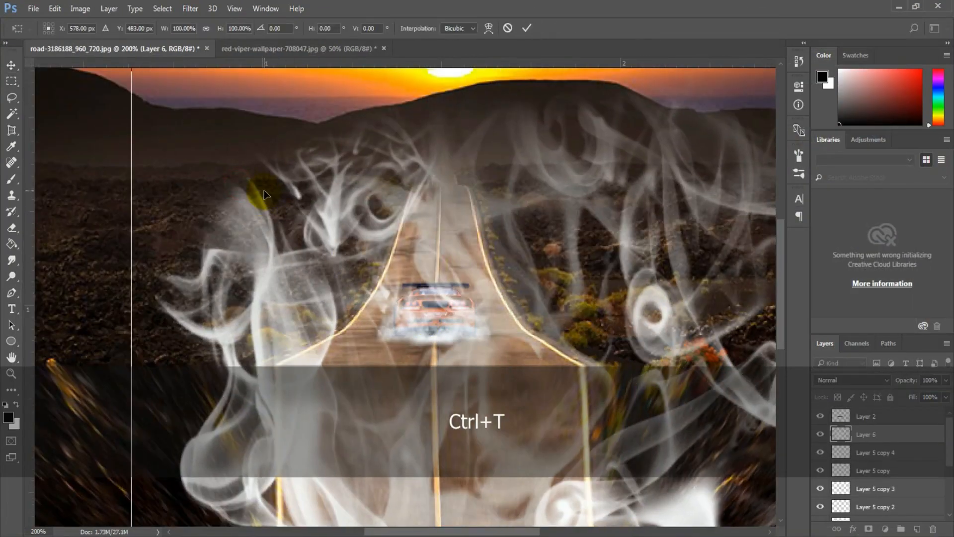
pyautogui.hotkey('ctrl', '-')
pyautogui.hotkey('ctrl', '-')
pyautogui.moveTo(288, 212); pyautogui.dragTo(429, 340)
pyautogui.press('Return')
# Scale the wispy smoke layer to about 40.6%, rotate it about -46° and position it at the car's left rear wheel.
pyautogui.press('z')
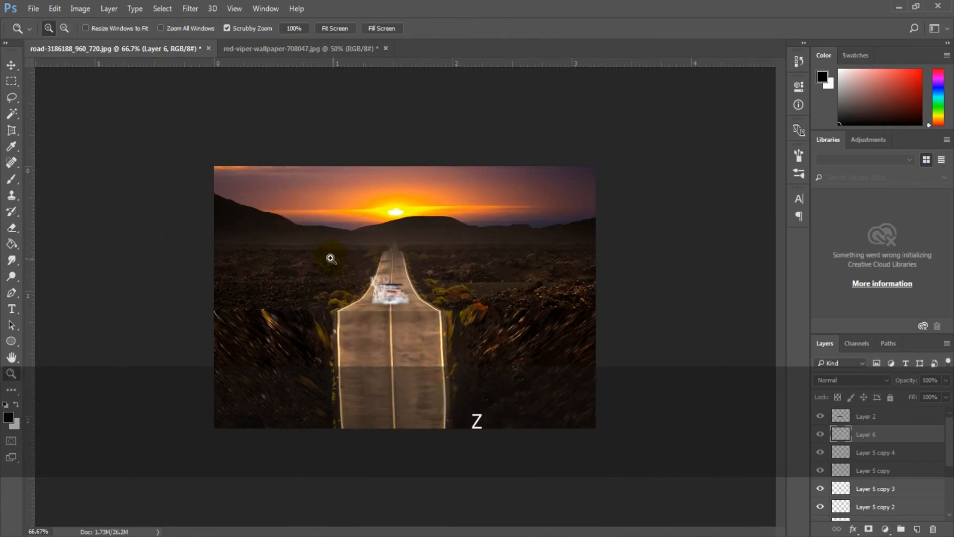
pyautogui.moveTo(330, 258); pyautogui.dragTo(383, 304)
pyautogui.hotkey('ctrl', 't')
pyautogui.moveTo(476, 434); pyautogui.dragTo(592, 411)
pyautogui.moveTo(460, 348)
pyautogui.mouseDown()
pyautogui.moveTo(446, 366)
pyautogui.moveTo(462, 366)
pyautogui.mouseUp()
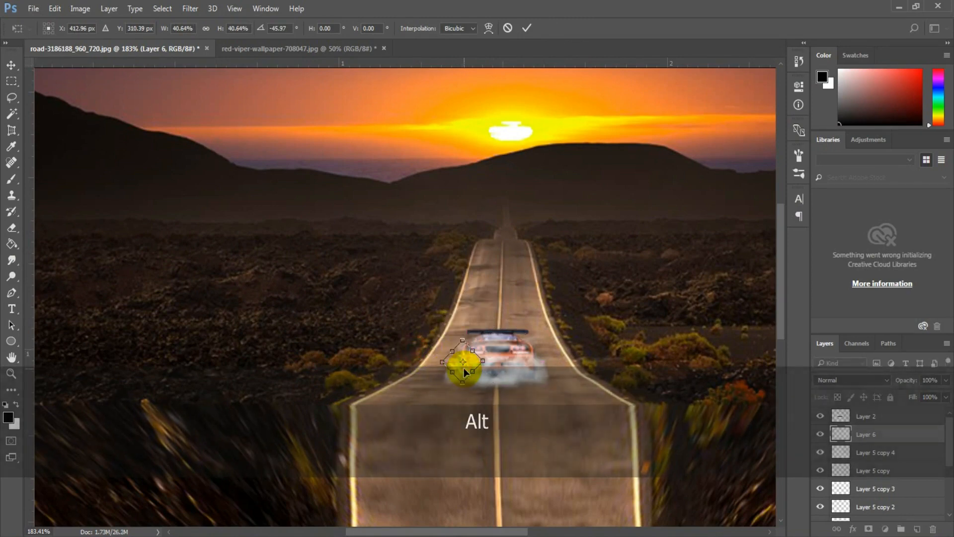
pyautogui.press('Return')
# Duplicate the wispy smoke layer, rotate the copy about 59° and move it to the car's right rear wheel.
pyautogui.hotkey('ctrl', 'j')
pyautogui.hotkey('ctrl', 't')
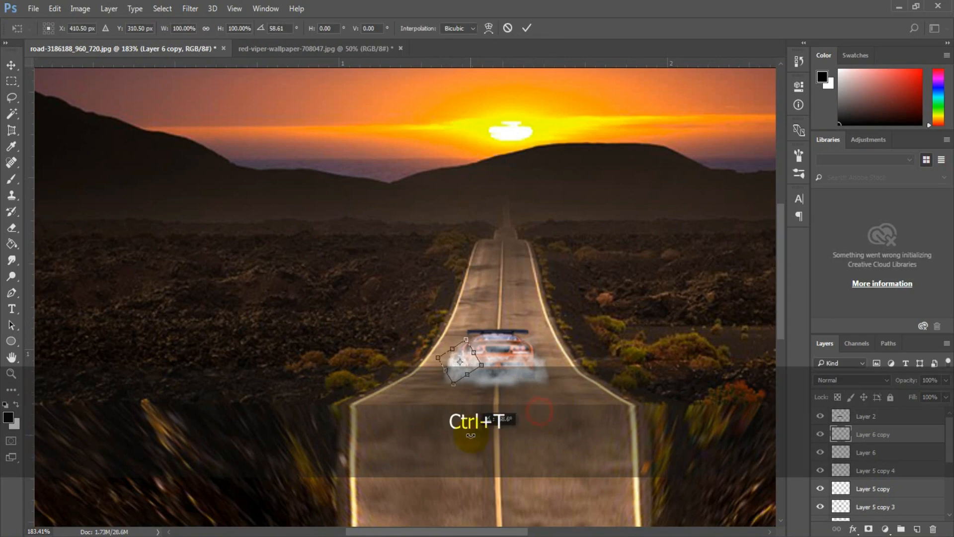
pyautogui.press('Return')
pyautogui.moveTo(461, 366); pyautogui.dragTo(534, 368)
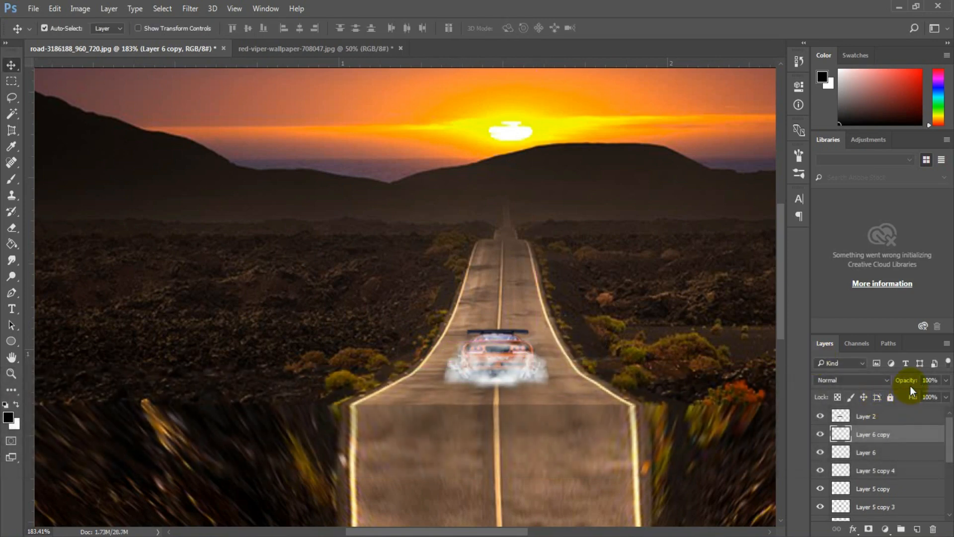
# Set the opacity of the wispy smoke at the car's left rear wheel to 83%.
pyautogui.click(462, 366)
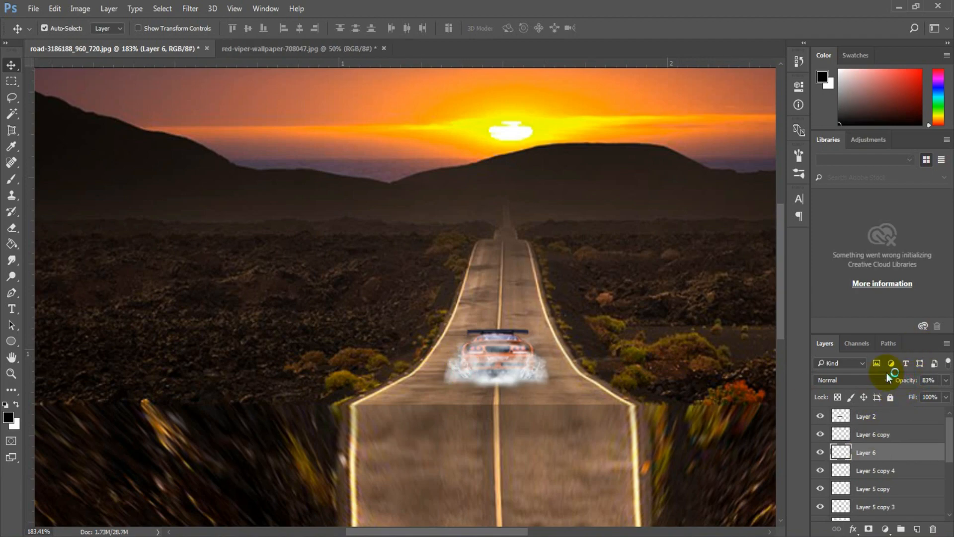
# Open Skidmarks.svg.png from the DECEMBER folder and bring the skid mark image into the road composite.
pyautogui.press('ctrl')
pyautogui.hotkey('ctrl', 'o')
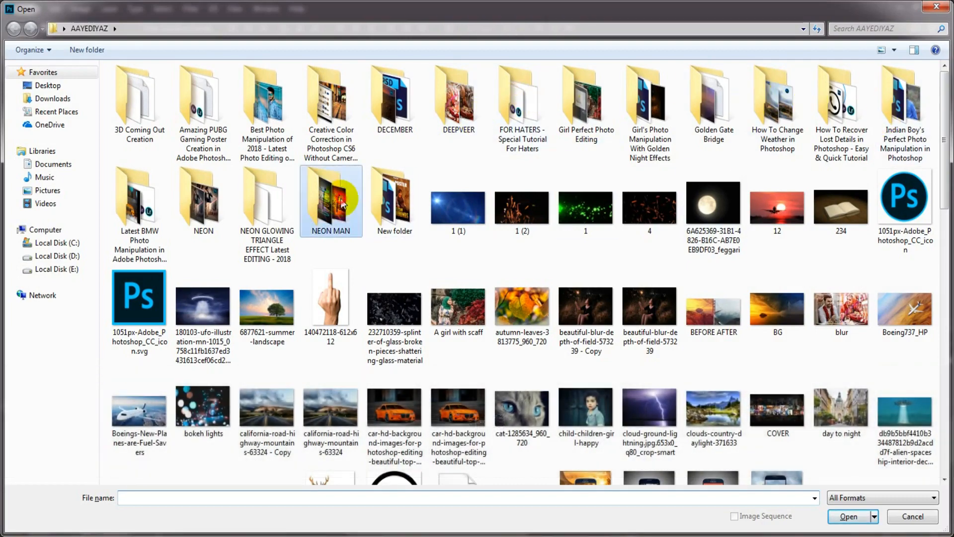
pyautogui.press('d')
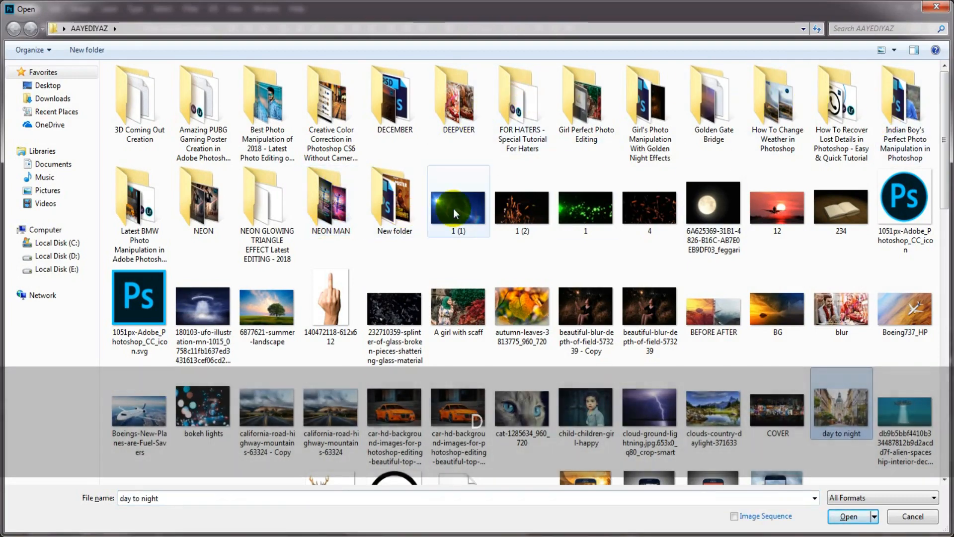
pyautogui.doubleClick(395, 102)
pyautogui.doubleClick(465, 128)
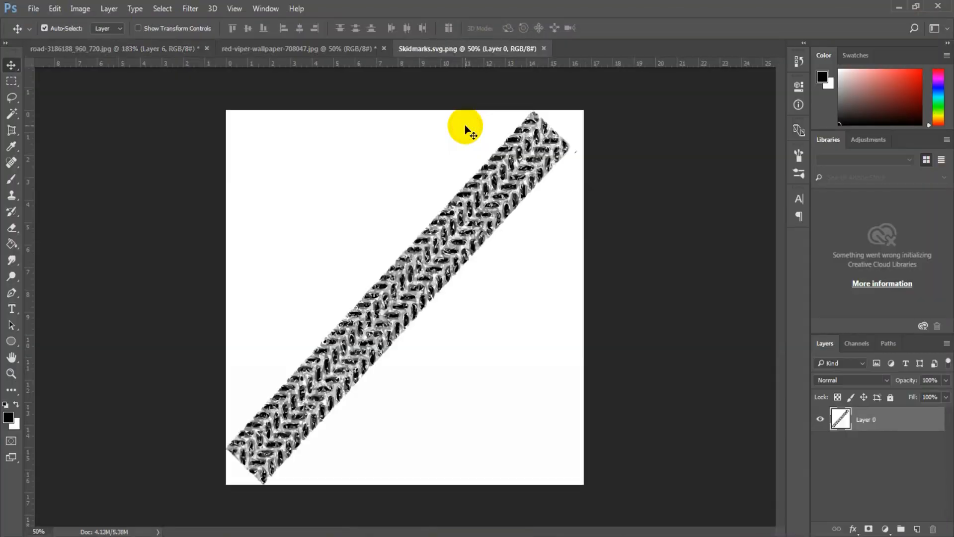
pyautogui.hotkey('ctrl', 'x')
pyautogui.click(73, 48)
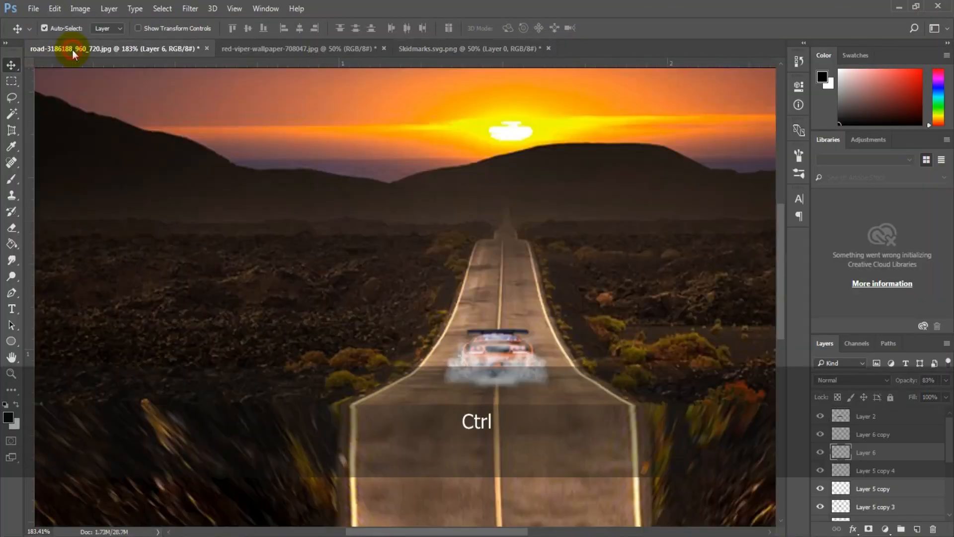
pyautogui.hotkey('ctrl', 'v')
# Scale the pasted skid mark layer down to about 20.75%.
pyautogui.press('ctrl+KP_Subtract')
pyautogui.press('ctrl+KP_Subtract')
pyautogui.press('ctrl+KP_Subtract')
pyautogui.hotkey('ctrl', 't')
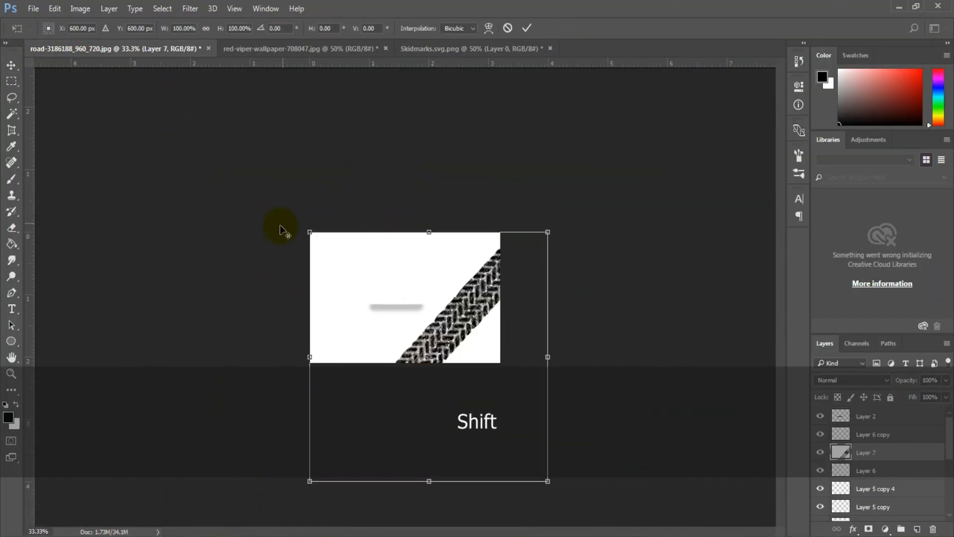
pyautogui.moveTo(307, 231); pyautogui.dragTo(411, 319)
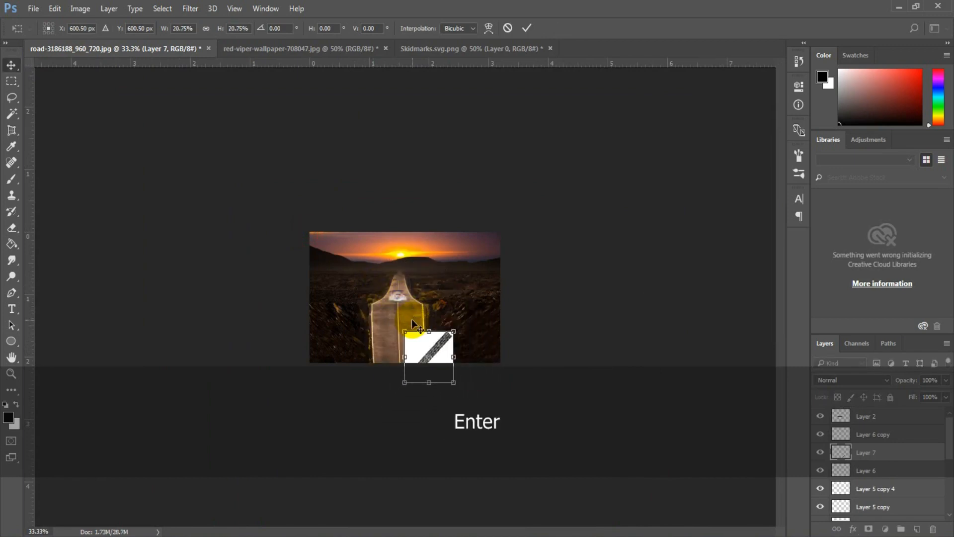
# Raise the skid mark layer to the top of the layer stack and move it over the car.
pyautogui.hotkey('ctrl', ']')
pyautogui.hotkey('ctrl', ']')
pyautogui.moveTo(446, 357); pyautogui.dragTo(431, 286)
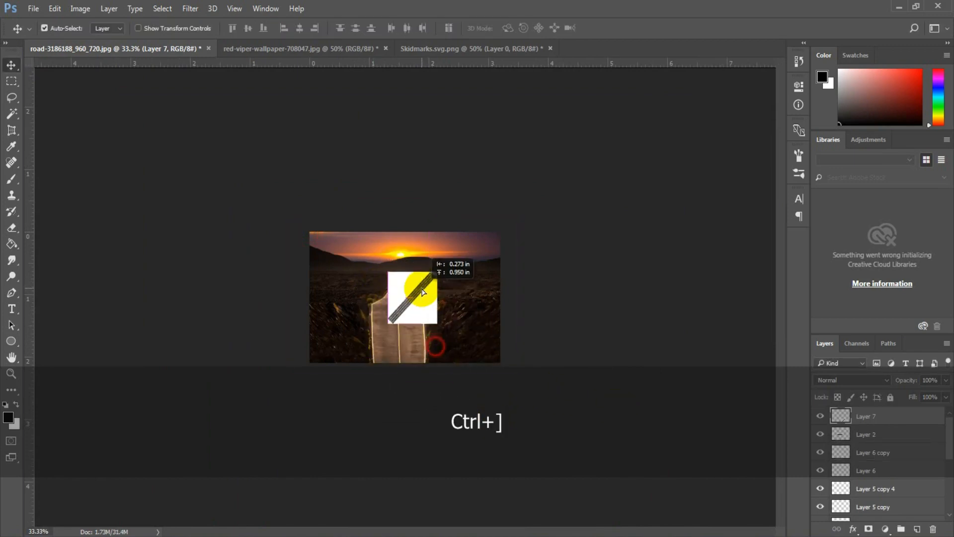
# Remove the white background around the skid mark with the Magic Wand tool.
pyautogui.press('z')
pyautogui.click(405, 297)
pyautogui.press('e')
pyautogui.press('w')
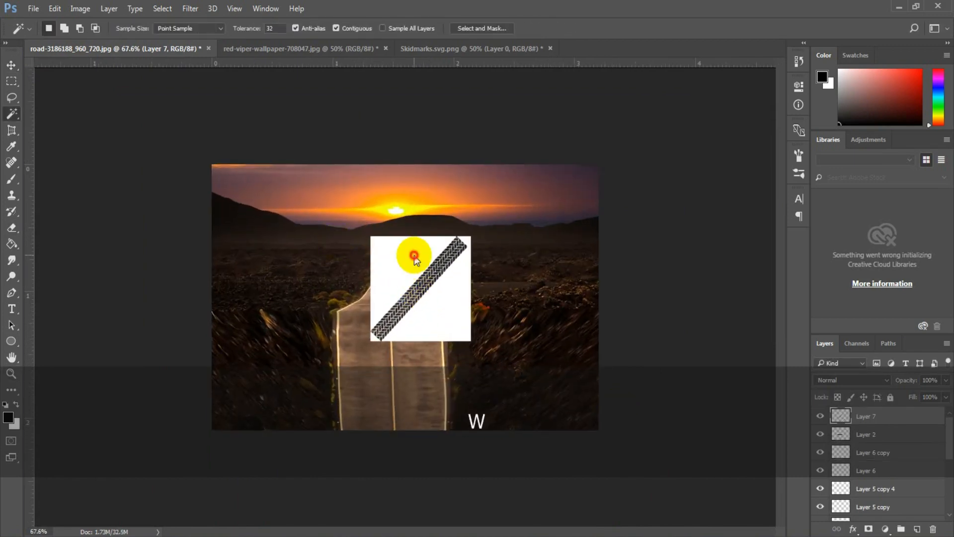
pyautogui.click(458, 325)
pyautogui.press('Delete')
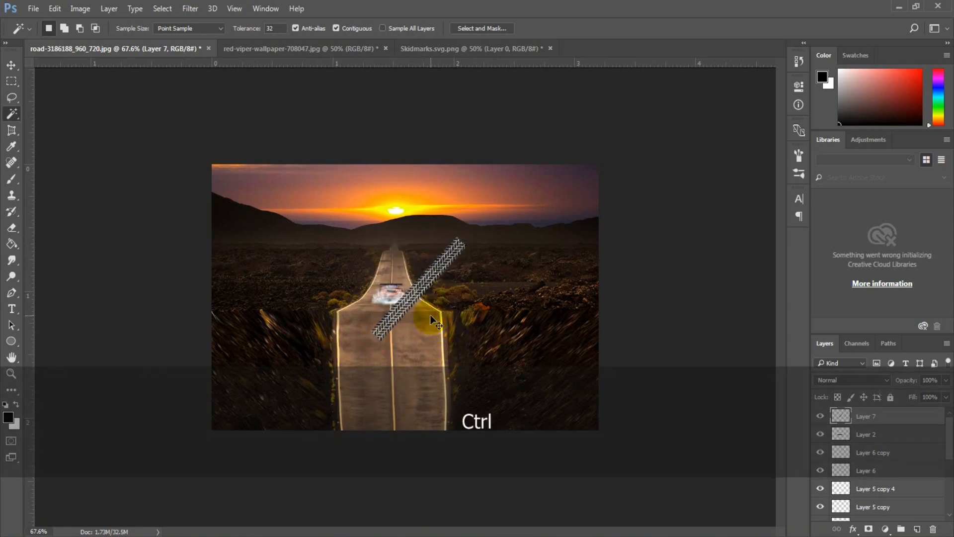
# Scale the cut-out skid mark down to about 46%.
pyautogui.hotkey('ctrl', 't')
pyautogui.moveTo(467, 233); pyautogui.dragTo(444, 258)
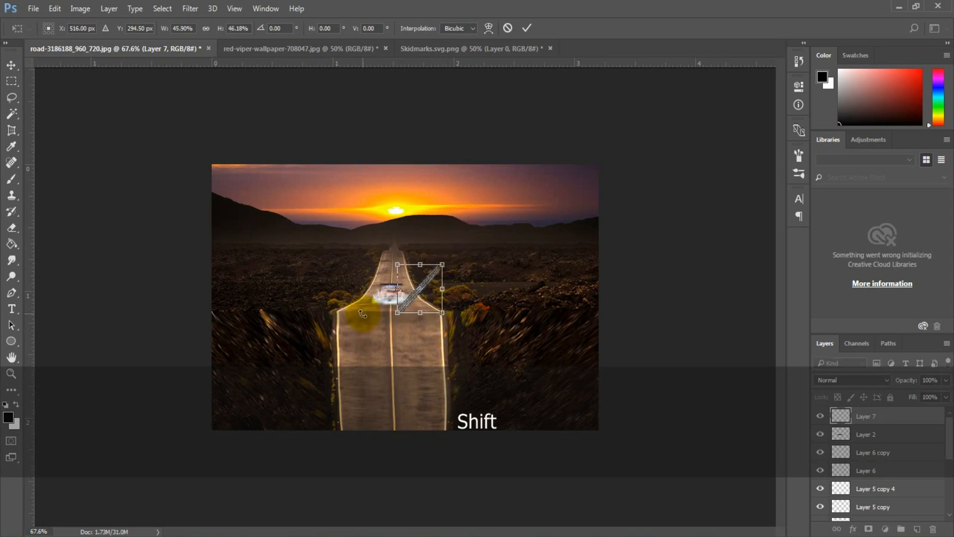
pyautogui.press('Return')
# Rotate the skid mark upright and move it below the car's right rear wheel.
pyautogui.press('z')
pyautogui.moveTo(373, 330); pyautogui.dragTo(470, 333)
pyautogui.press('ctrl')
pyautogui.hotkey('ctrl', 't')
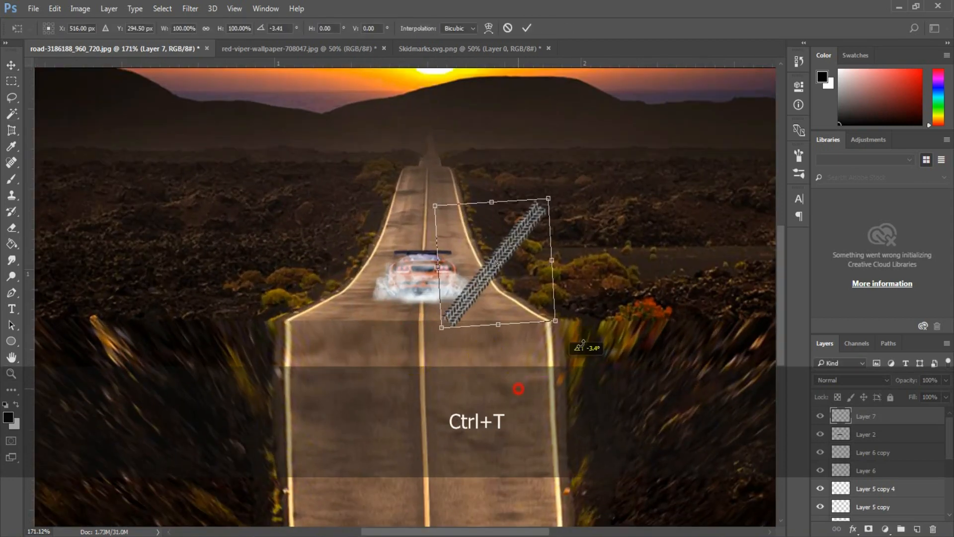
pyautogui.moveTo(516, 387); pyautogui.dragTo(619, 313)
pyautogui.press('Return')
pyautogui.moveTo(492, 298); pyautogui.dragTo(447, 387)
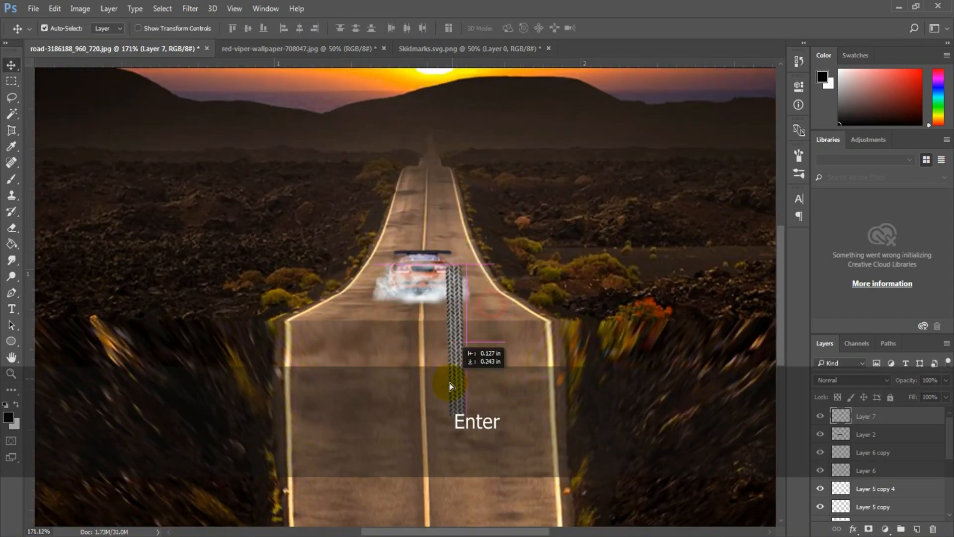
# Shrink the skid mark to a short strip about as wide as a tire and place it behind the right rear wheel.
pyautogui.hotkey('ctrl', 't')
pyautogui.moveTo(462, 279); pyautogui.dragTo(443, 312)
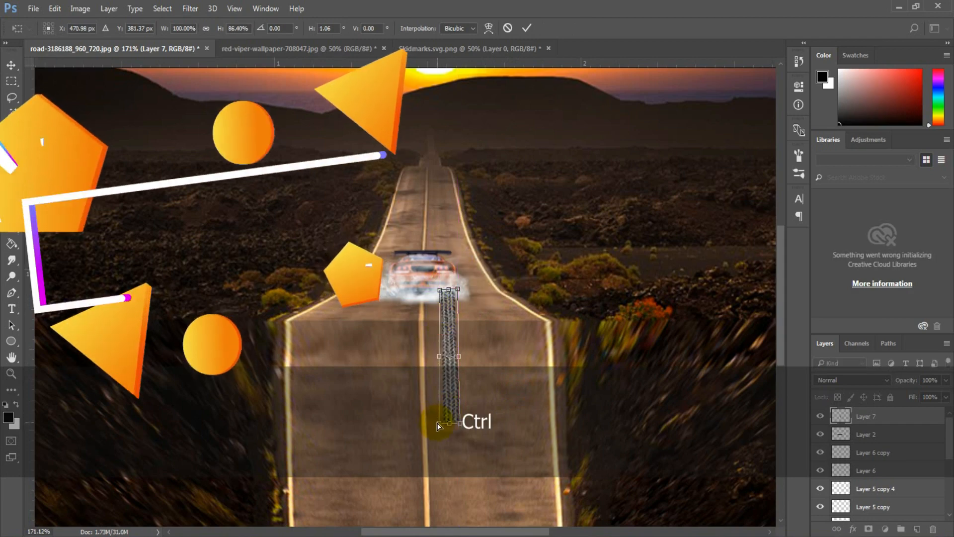
pyautogui.moveTo(438, 421); pyautogui.dragTo(440, 380)
pyautogui.hotkey('ctrl', 'z')
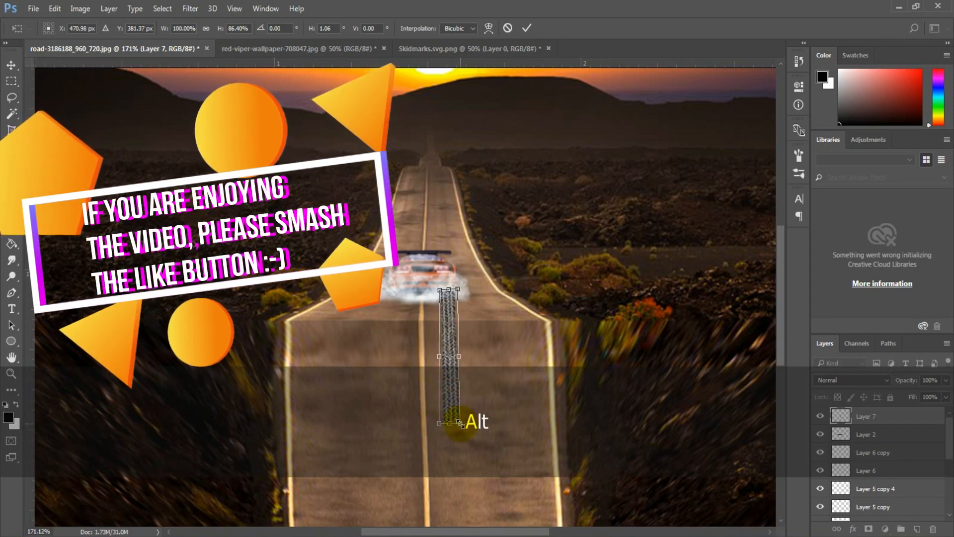
pyautogui.moveTo(460, 423); pyautogui.dragTo(449, 391)
pyautogui.press('Return')
pyautogui.moveTo(448, 349); pyautogui.dragTo(457, 325)
# Distort the skid mark so it tapers toward the car and follows the road's perspective behind the right rear wheel.
pyautogui.hotkey('ctrl', 't')
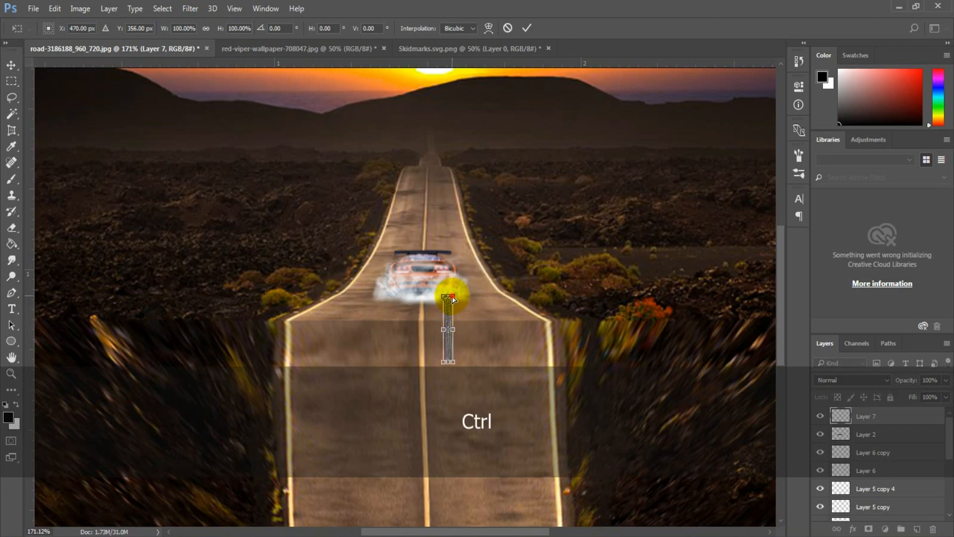
pyautogui.press('ctrl+KP_Add')
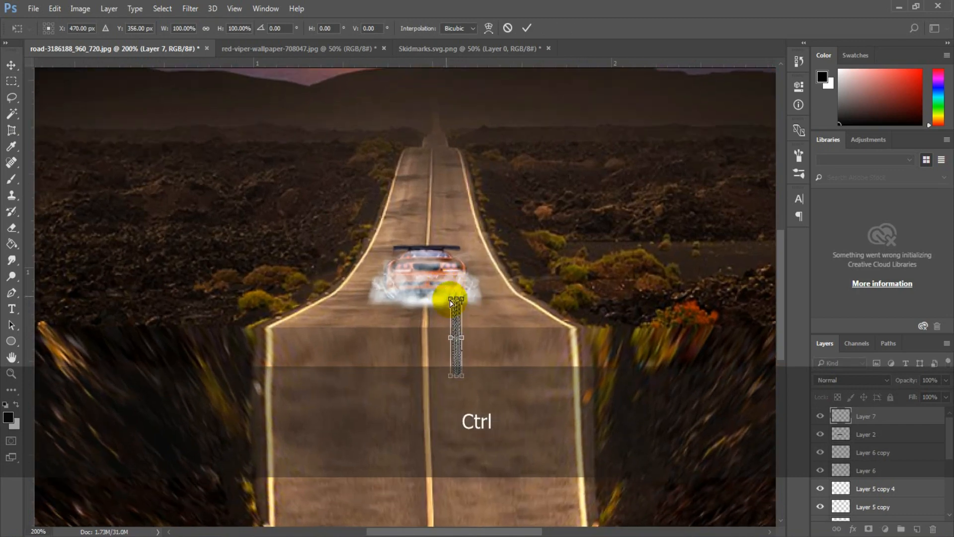
pyautogui.moveTo(451, 303); pyautogui.dragTo(493, 301)
pyautogui.hotkey('ctrl', 'z')
pyautogui.press('ctrl+KP_Add')
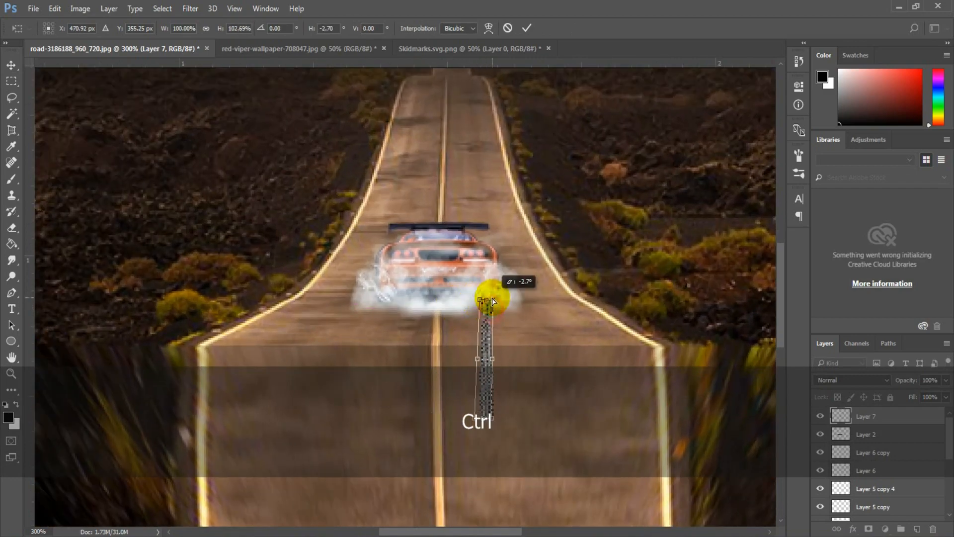
pyautogui.press('Return')
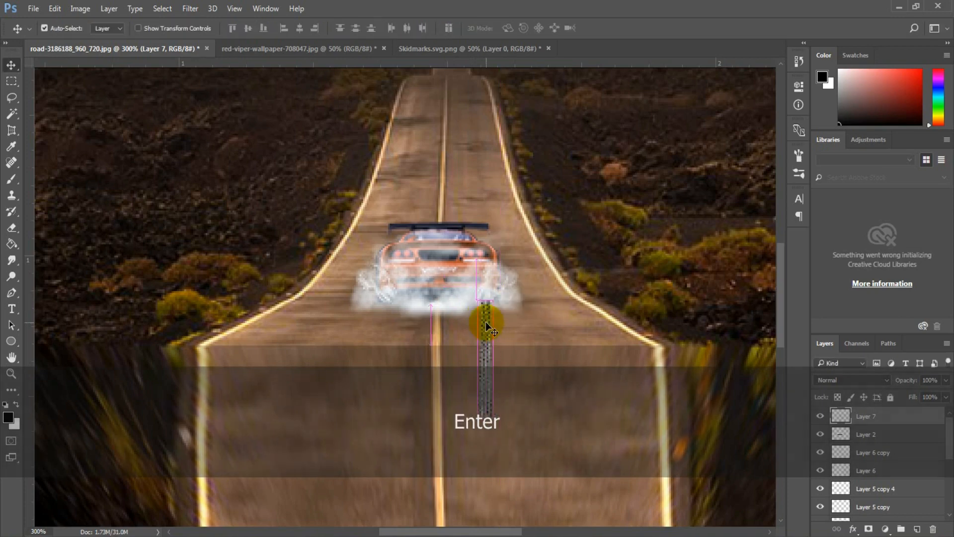
pyautogui.hotkey('ctrl', 't')
pyautogui.press('Return')
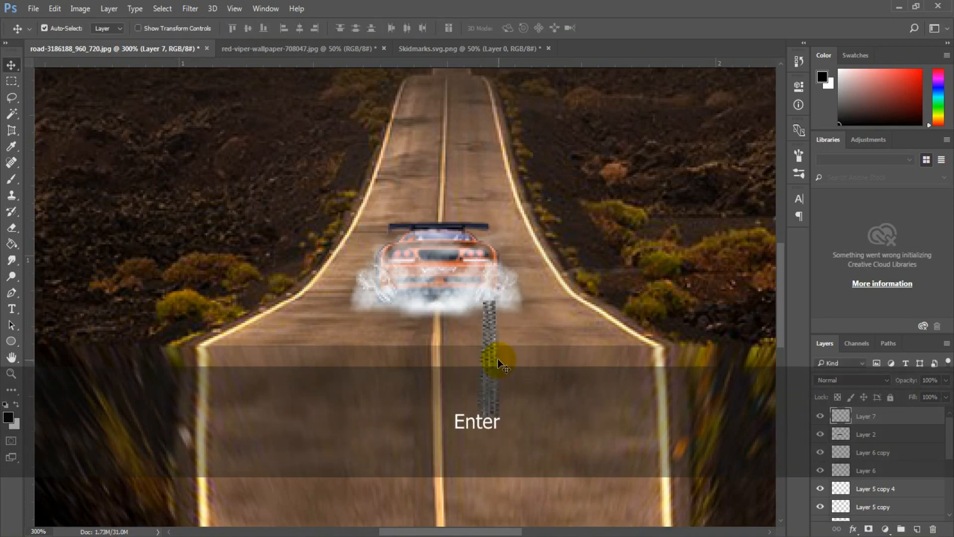
# Duplicate the skid mark and position the copy behind the car's left rear wheel.
pyautogui.moveTo(486, 338); pyautogui.dragTo(368, 342)
pyautogui.press('Down')
pyautogui.press('Left')
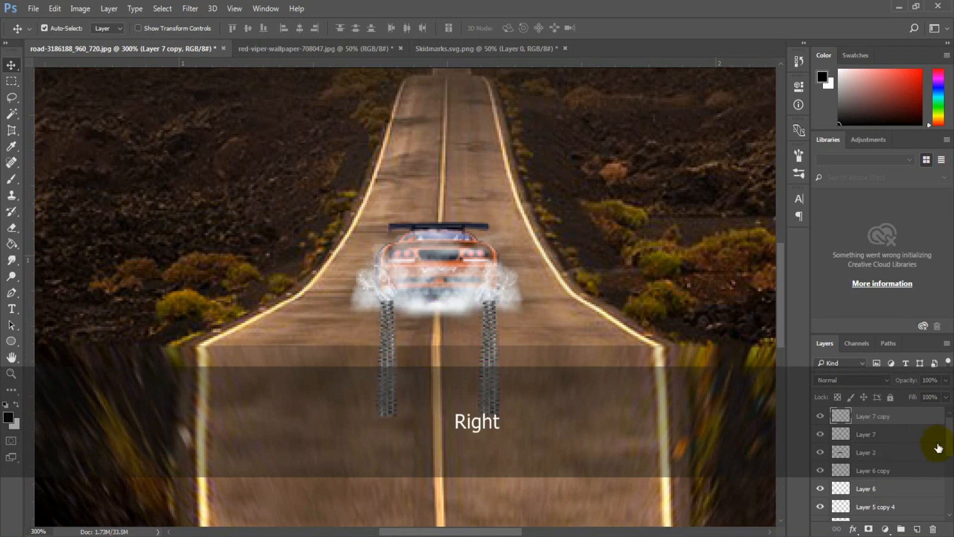
# Move both skid mark layers down to directly above the Working Layer and merge them.
pyautogui.keyDown('shift'); pyautogui.click(896, 440); pyautogui.keyUp('shift')
pyautogui.hotkey('ctrl', '[')
pyautogui.hotkey('ctrl', '[')
pyautogui.hotkey('ctrl', '[')
pyautogui.hotkey('ctrl', '[')
pyautogui.hotkey('ctrl', '[')
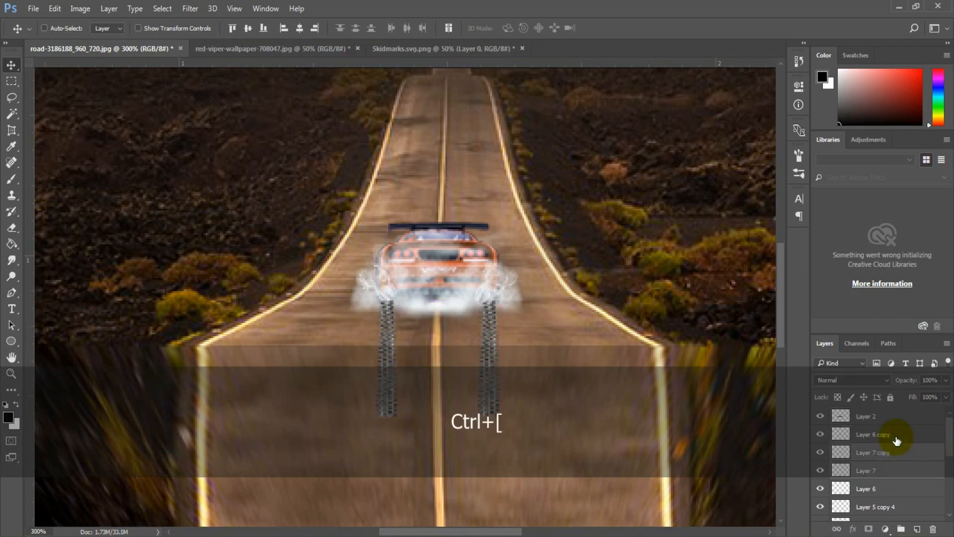
pyautogui.hotkey('ctrl', '[')
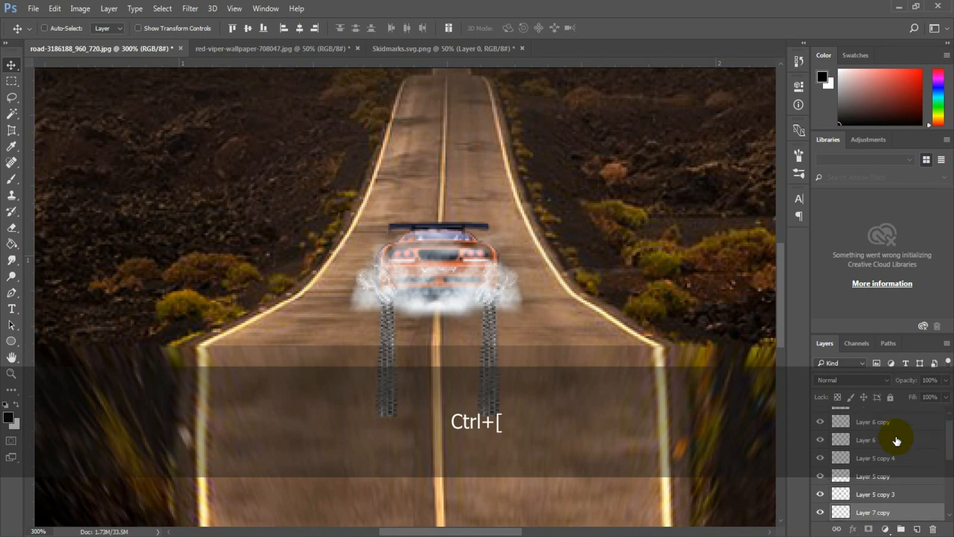
pyautogui.hotkey('ctrl', '[')
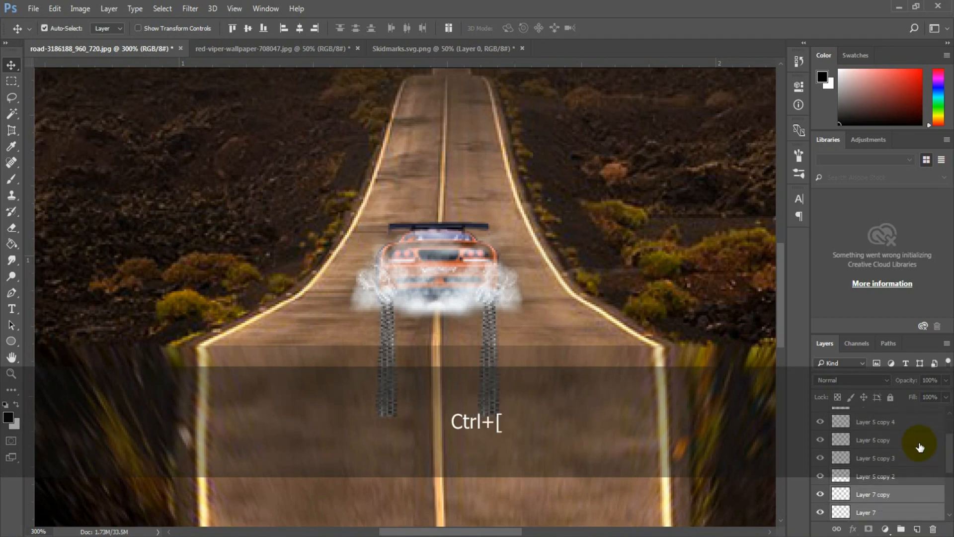
pyautogui.scroll(-2, 919, 448)
pyautogui.hotkey('ctrl', '[')
pyautogui.hotkey('ctrl', '[')
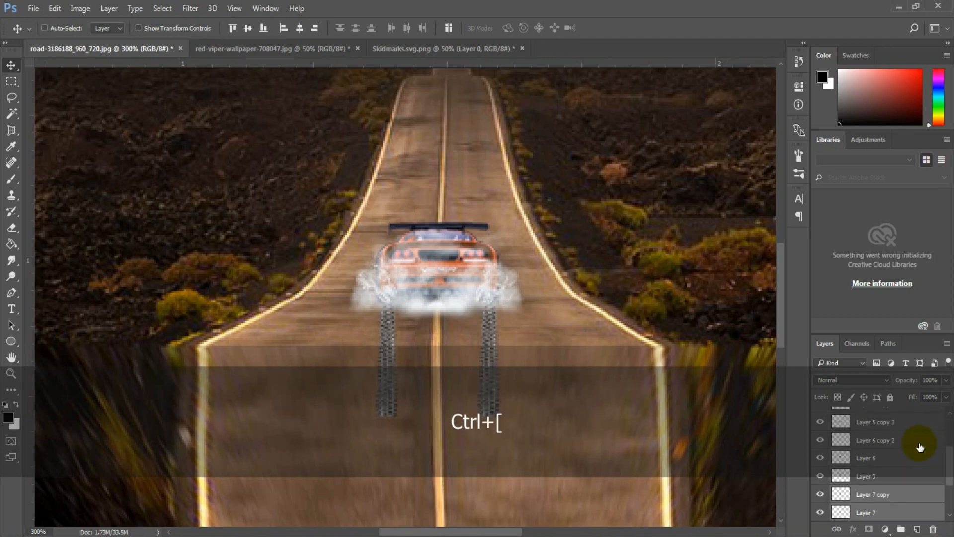
pyautogui.scroll(-2, 920, 447)
pyautogui.hotkey('ctrl', '[')
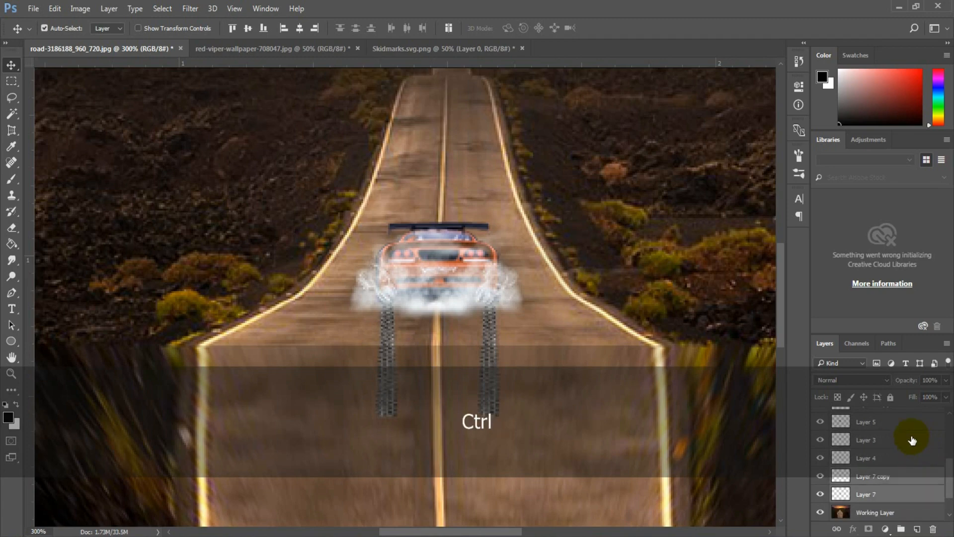
pyautogui.hotkey('ctrl', 'e')
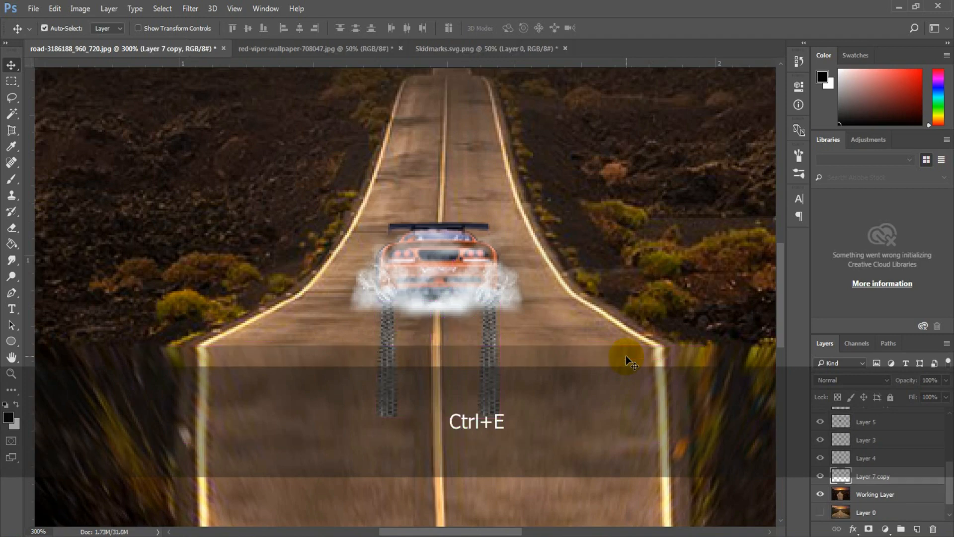
# Darken the merged skid marks with Levels, setting the shadow input level to 35.
pyautogui.hotkey('ctrl', 'l')
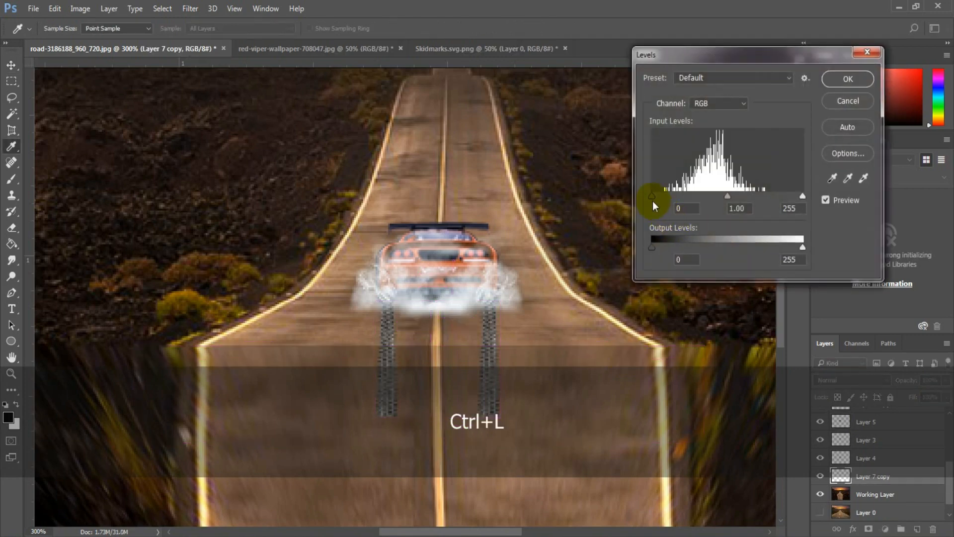
pyautogui.click(686, 208)
pyautogui.write('35')
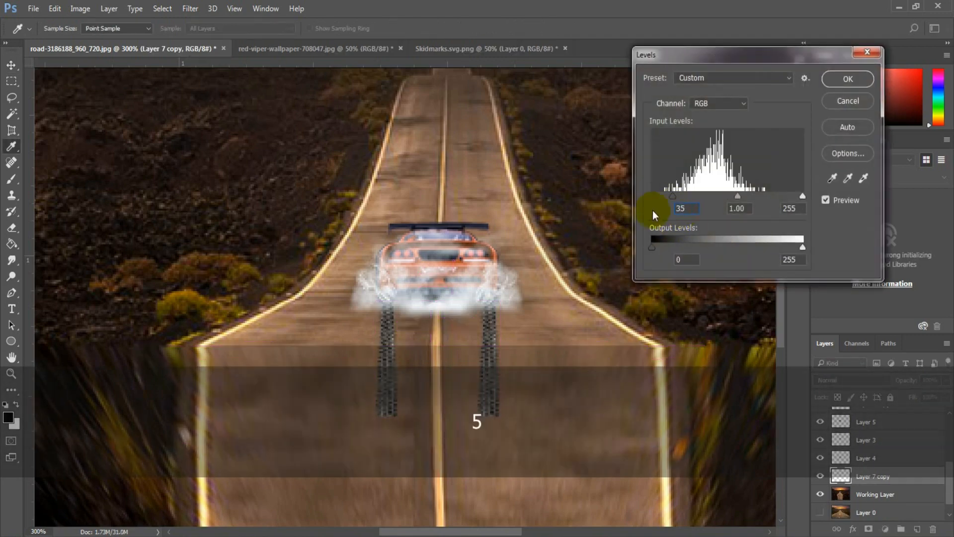
pyautogui.press('Return')
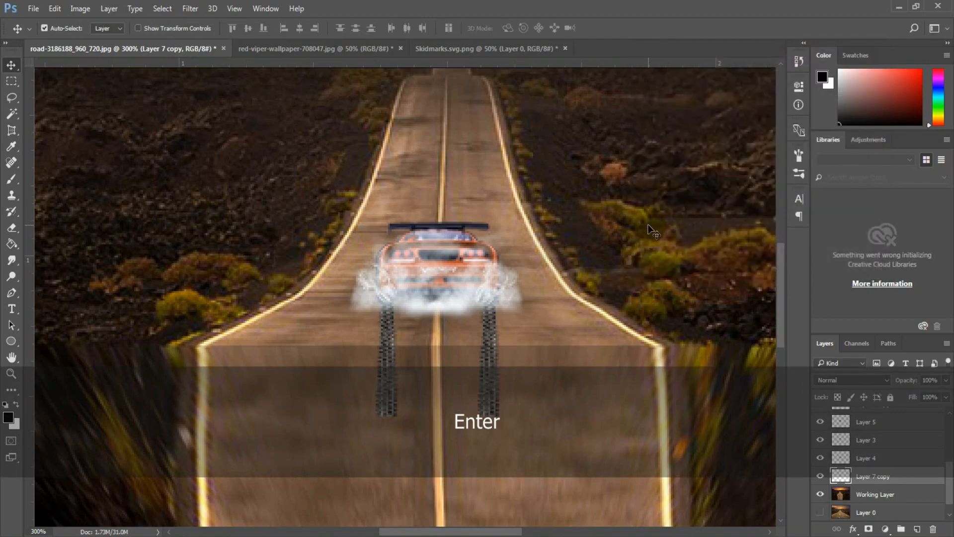
# Darken the skid marks slightly with a Curves point at input 137, output 124, and reduce the layer's opacity to 69%.
pyautogui.hotkey('ctrl', 'm')
pyautogui.moveTo(664, 192); pyautogui.dragTo(671, 195)
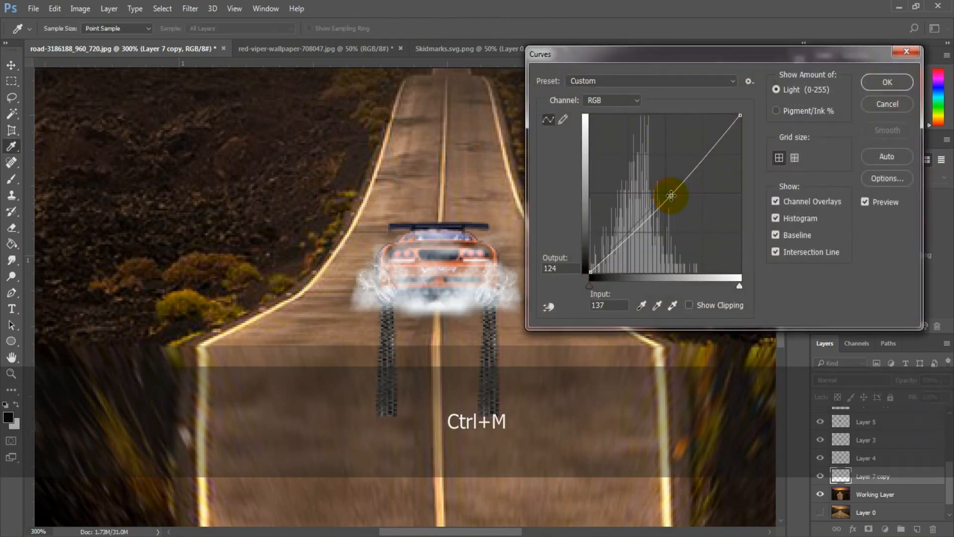
pyautogui.press('Return')
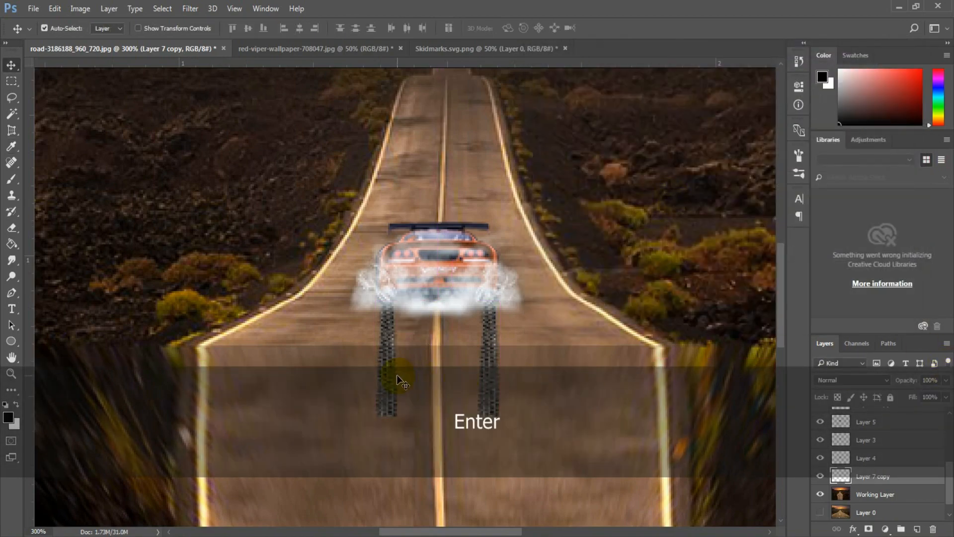
pyautogui.moveTo(912, 381); pyautogui.dragTo(894, 380)
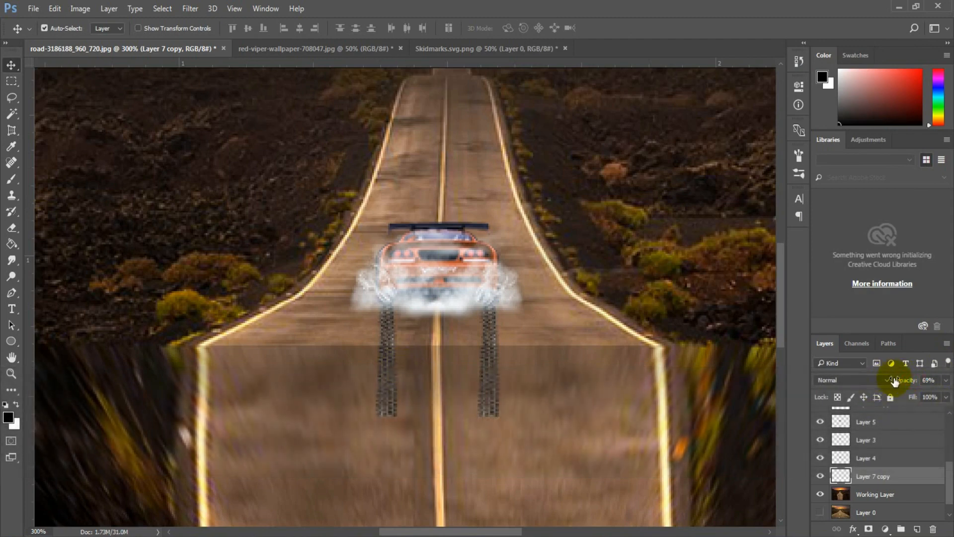
# Distort the merged skid marks by pulling their lower-left corner slightly inward.
pyautogui.hotkey('ctrl', 't')
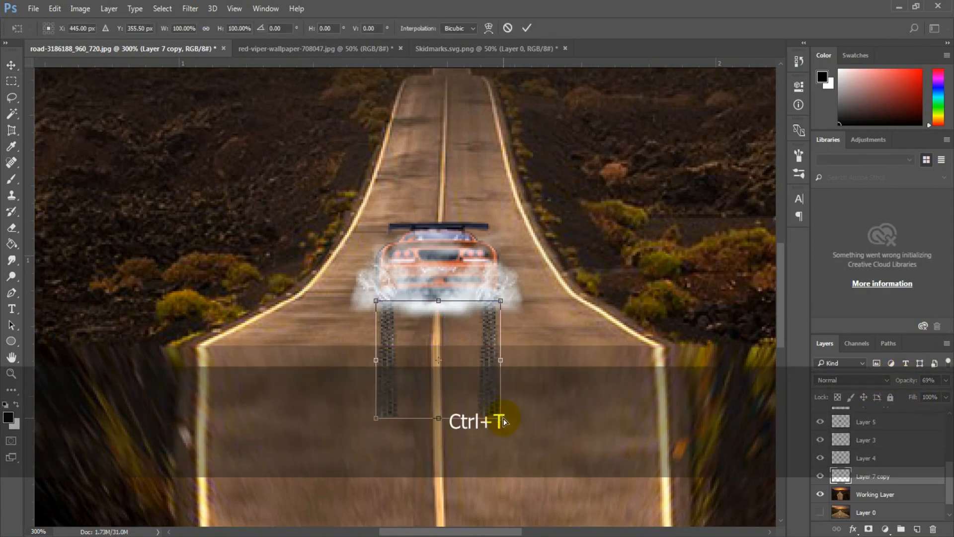
pyautogui.moveTo(376, 417); pyautogui.dragTo(387, 419)
pyautogui.press('Return')
pyautogui.hotkey('ctrl', '0')
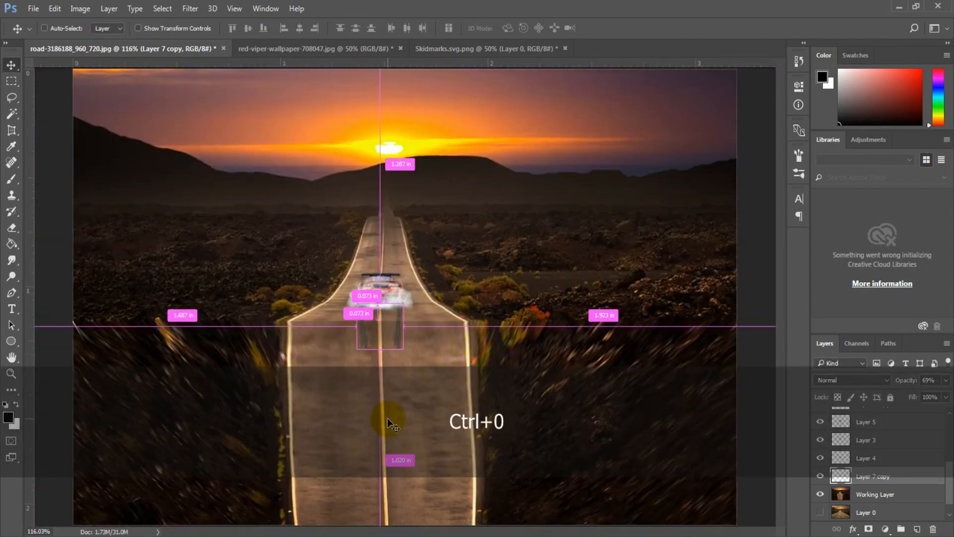
# Soften the lower ends of the skid marks with the Eraser and reduce the layer's opacity to 40%.
pyautogui.press('ctrl+KP_Subtract')
pyautogui.press('v')
pyautogui.press('e')
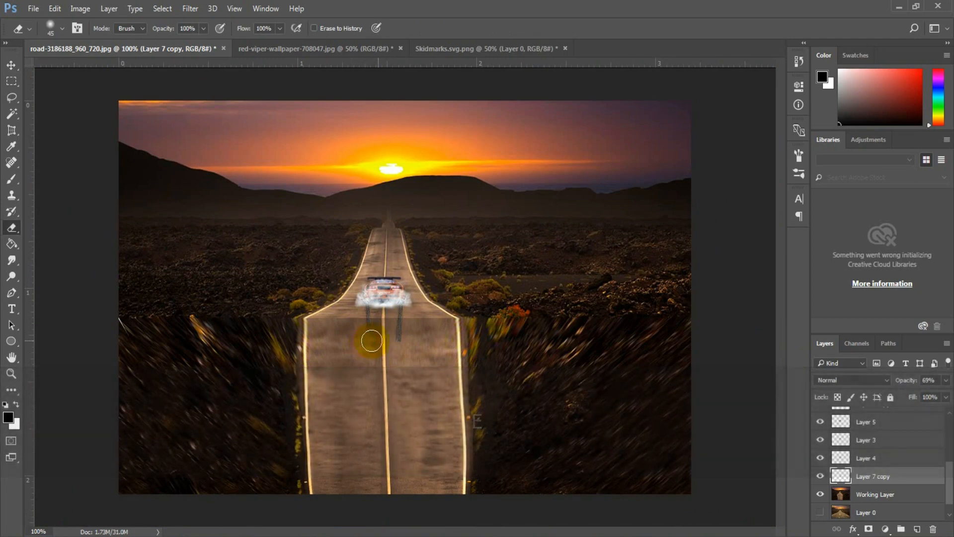
pyautogui.press('v')
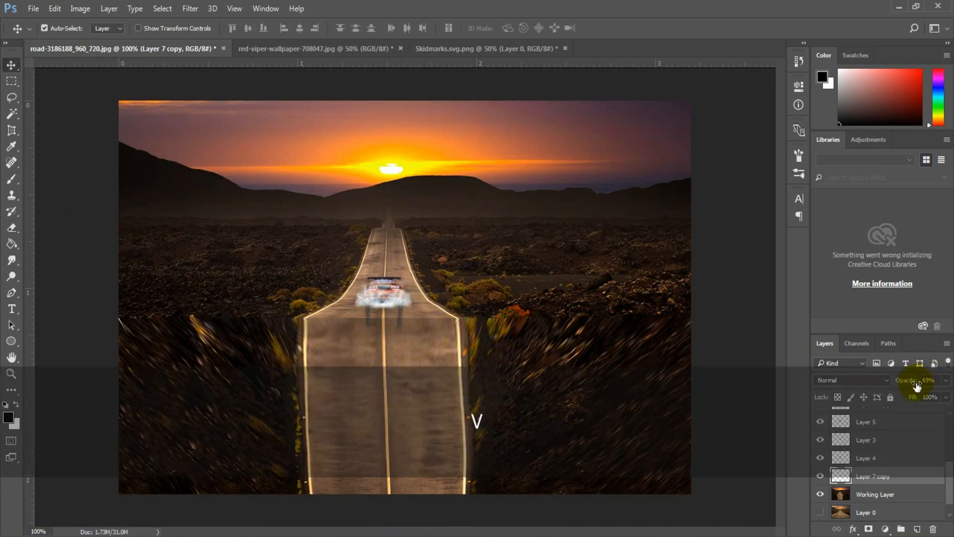
pyautogui.press('e')
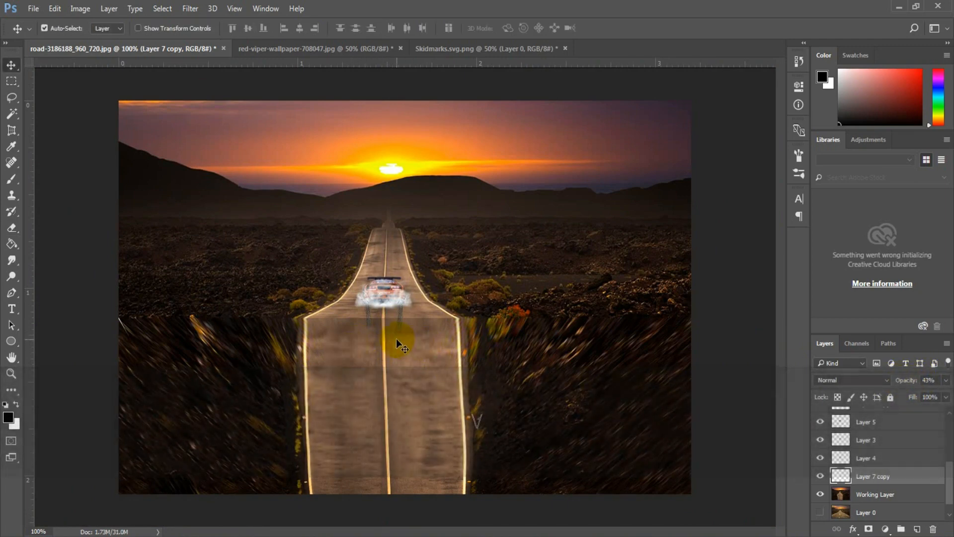
pyautogui.press('v')
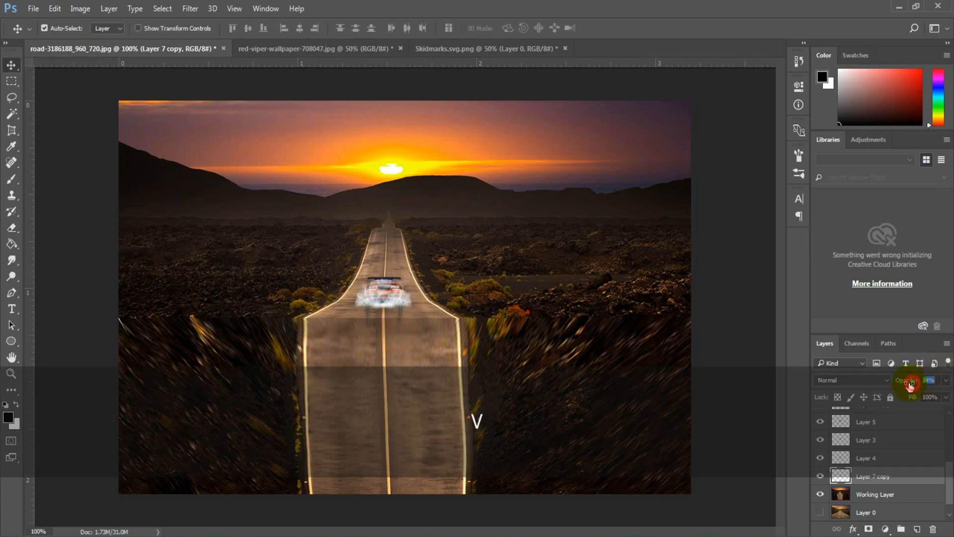
pyautogui.moveTo(909, 385)
pyautogui.mouseDown()
pyautogui.moveTo(937, 380)
pyautogui.moveTo(905, 385)
pyautogui.mouseUp()
pyautogui.press('e')
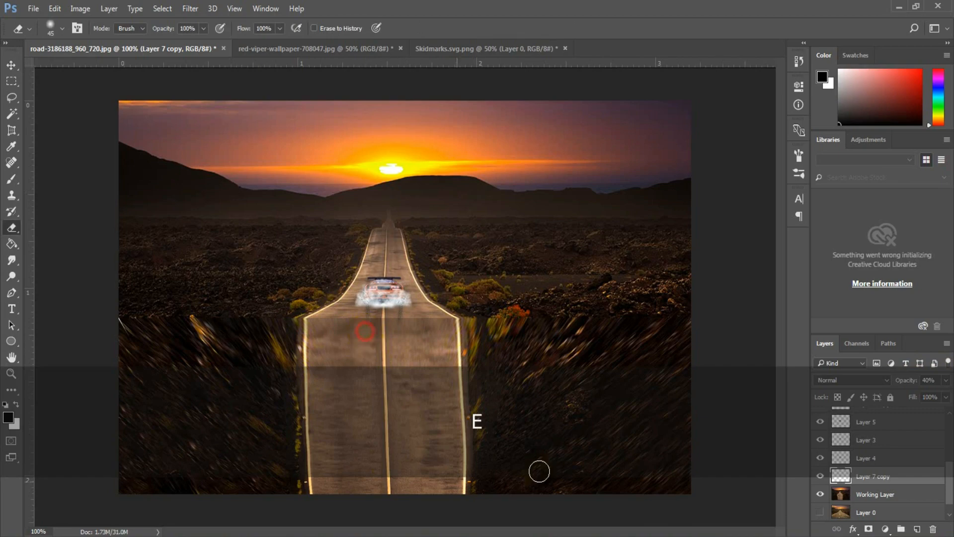
pyautogui.hotkey('ctrl', '0')
pyautogui.press('ctrl+KP_Add')
pyautogui.press('ctrl+KP_Subtract')
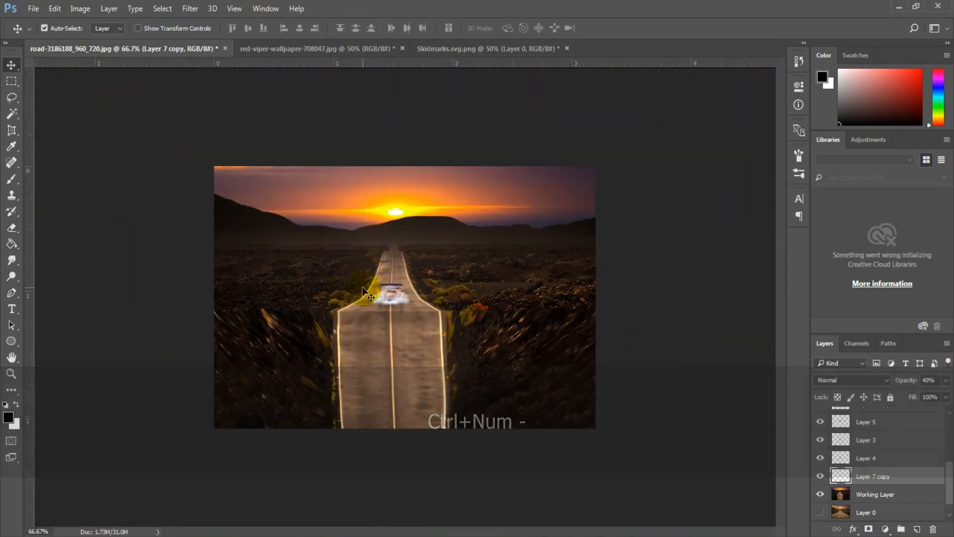
pyautogui.press('ctrl+KP_Add')
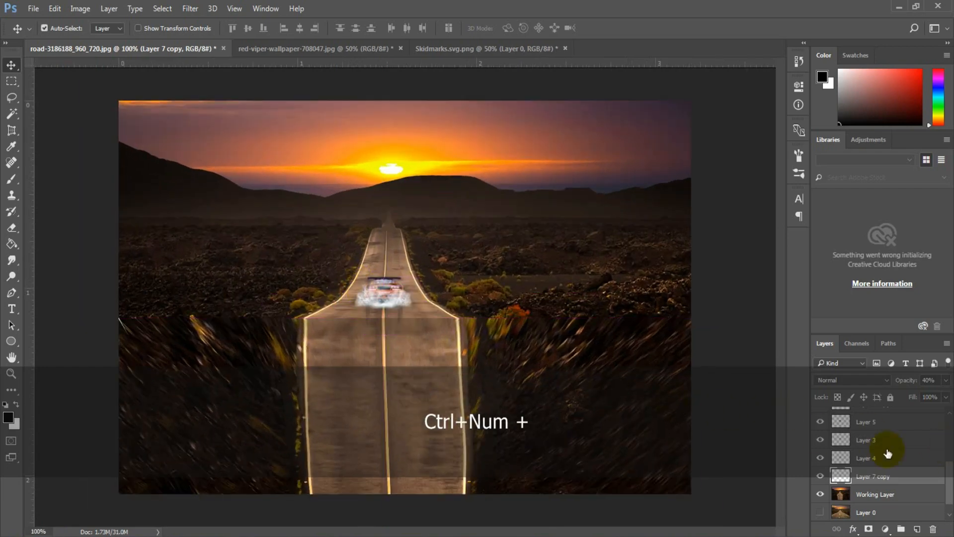
# Reduce the opacity of the tire smoke layer Layer 5 copy and select the neighbouring smoke layer, Layer 5 copy 4.
pyautogui.click(383, 300)
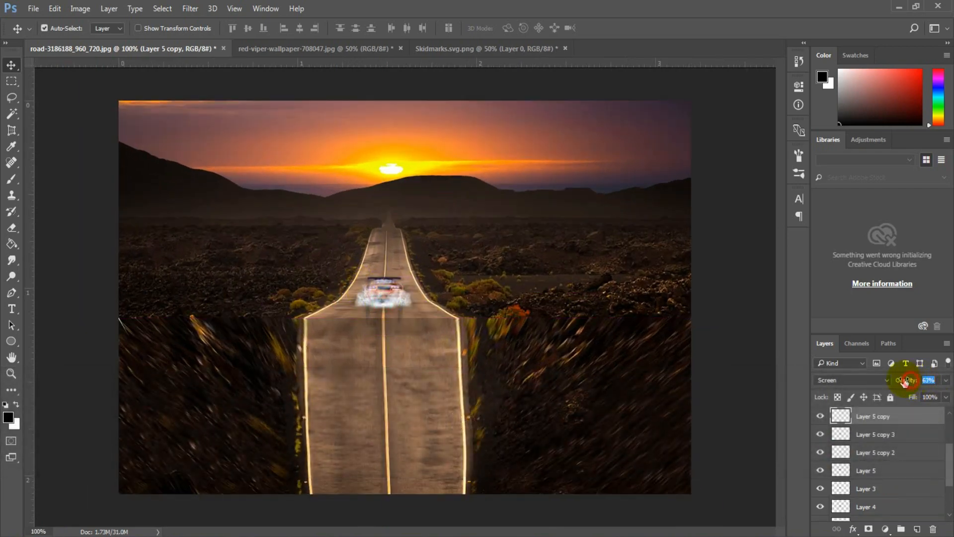
pyautogui.click(392, 286)
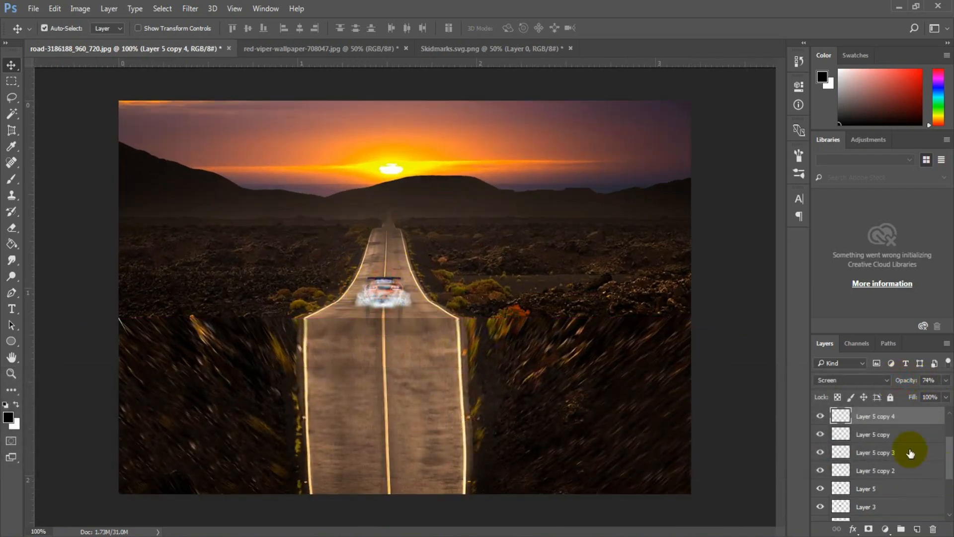
pyautogui.scroll(3, 909, 450)
pyautogui.scroll(-5, 906, 446)
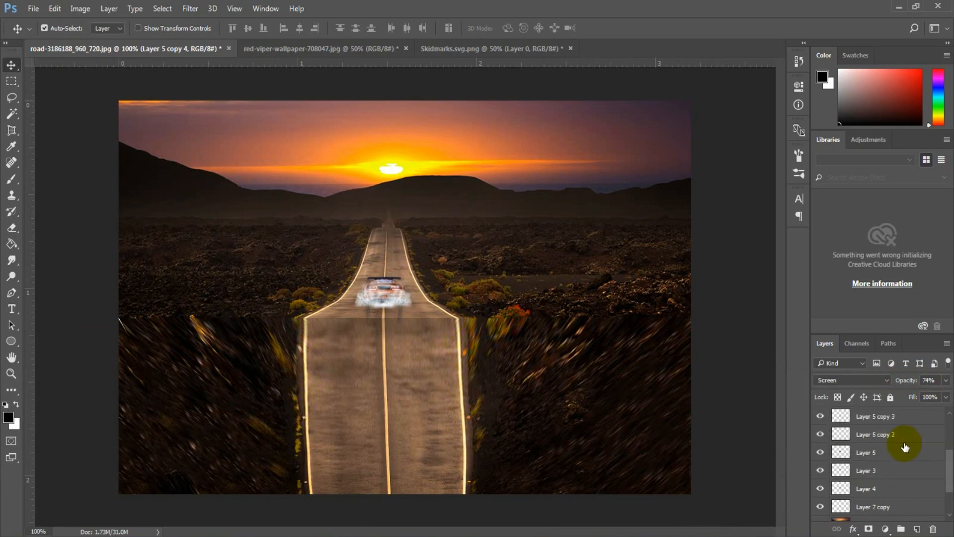
# Shift the hue of the car on Layer 3 by +3 with Hue/Saturation.
pyautogui.click(865, 472)
pyautogui.press('Down')
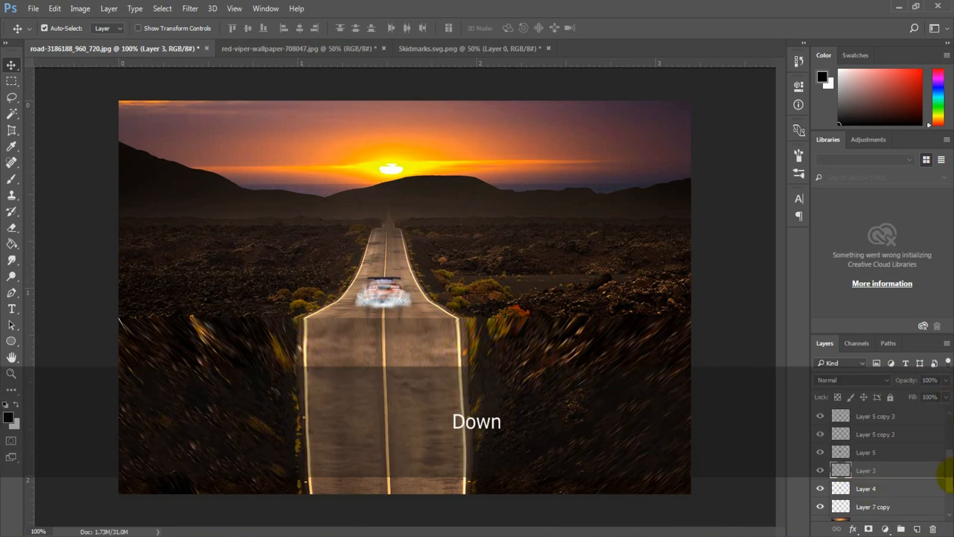
pyautogui.hotkey('ctrl', 'u')
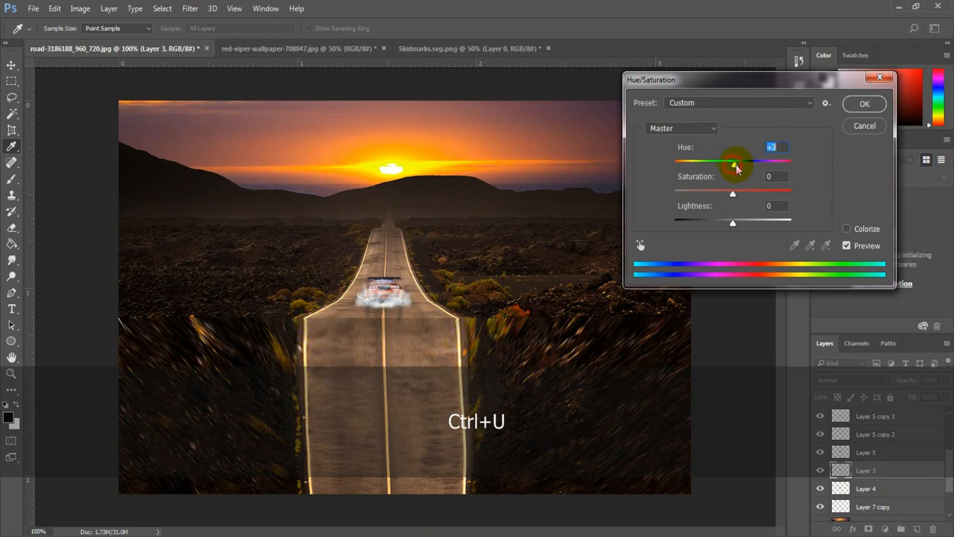
pyautogui.moveTo(736, 165); pyautogui.dragTo(736, 165)
pyautogui.press('Return')
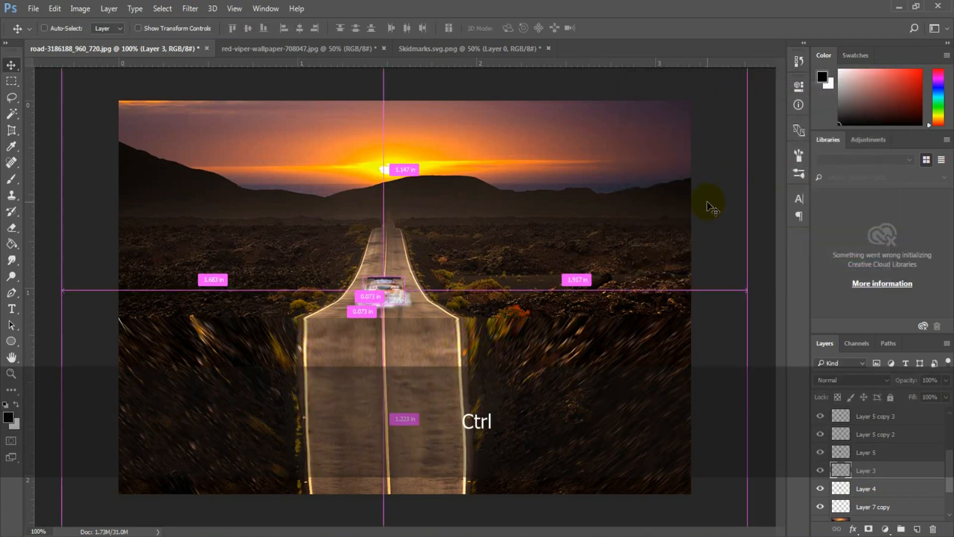
# Darken the car with a Curves point at input 141, output 124, and a Levels shadow input of 11.
pyautogui.hotkey('ctrl', 'm')
pyautogui.moveTo(671, 192); pyautogui.dragTo(675, 196)
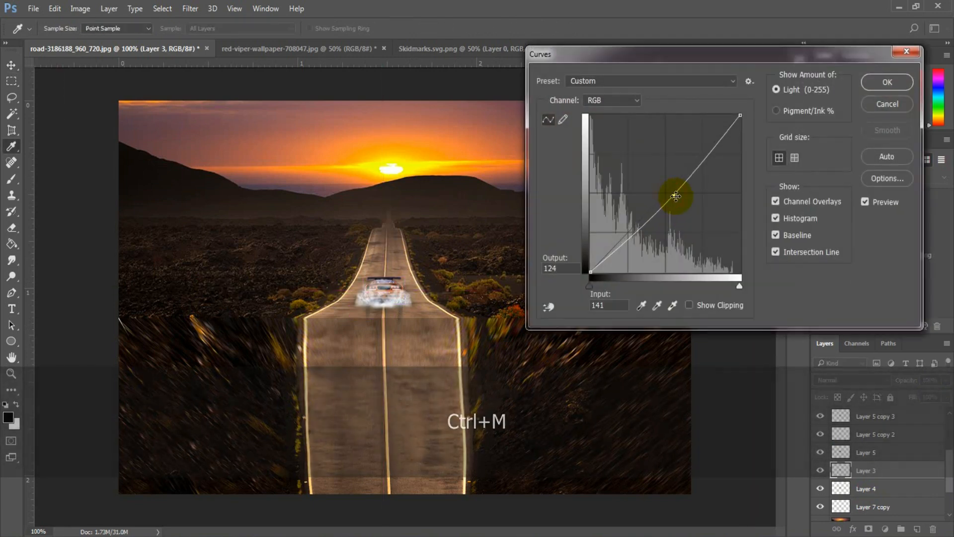
pyautogui.press('Return')
pyautogui.hotkey('ctrl', 'l')
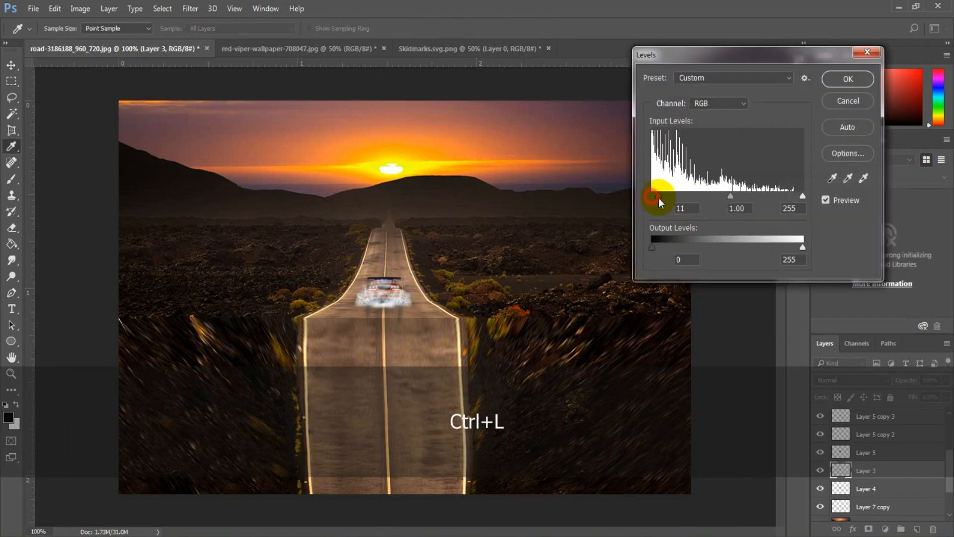
pyautogui.press('Return')
# Reduce the opacity of the tire smoke on Layer 5 copy to 36%.
pyautogui.click(383, 294)
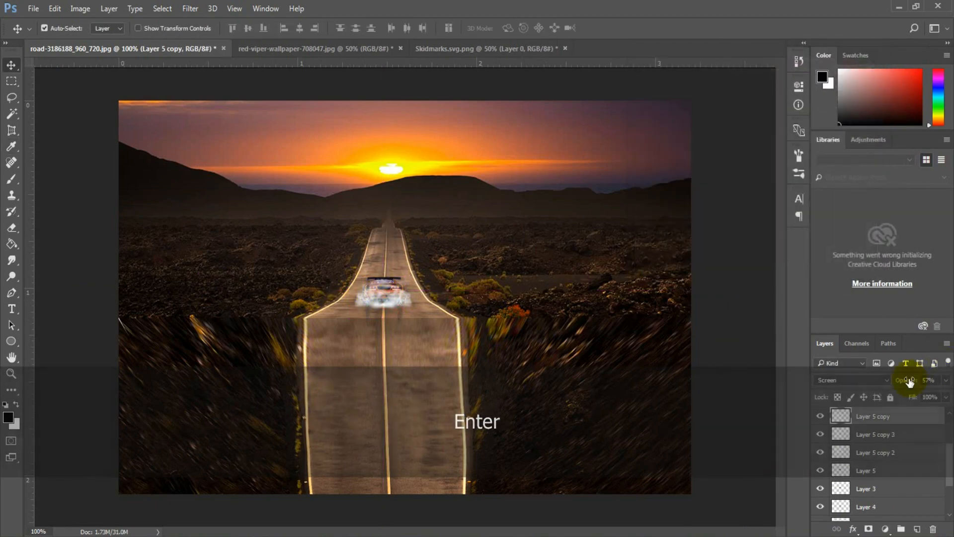
pyautogui.press('z')
pyautogui.moveTo(382, 300); pyautogui.dragTo(434, 336)
pyautogui.press('v')
pyautogui.click(385, 317)
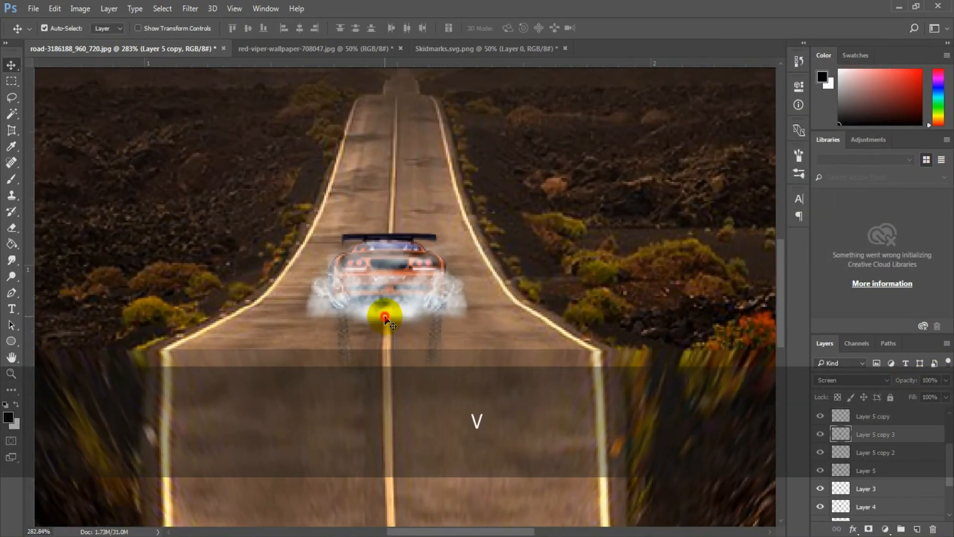
pyautogui.click(386, 310)
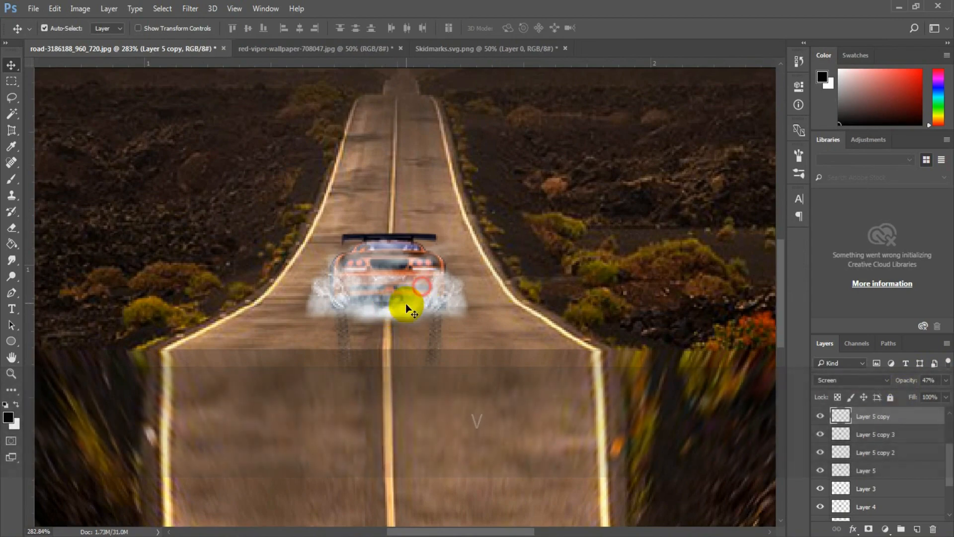
pyautogui.hotkey('ctrl', '0')
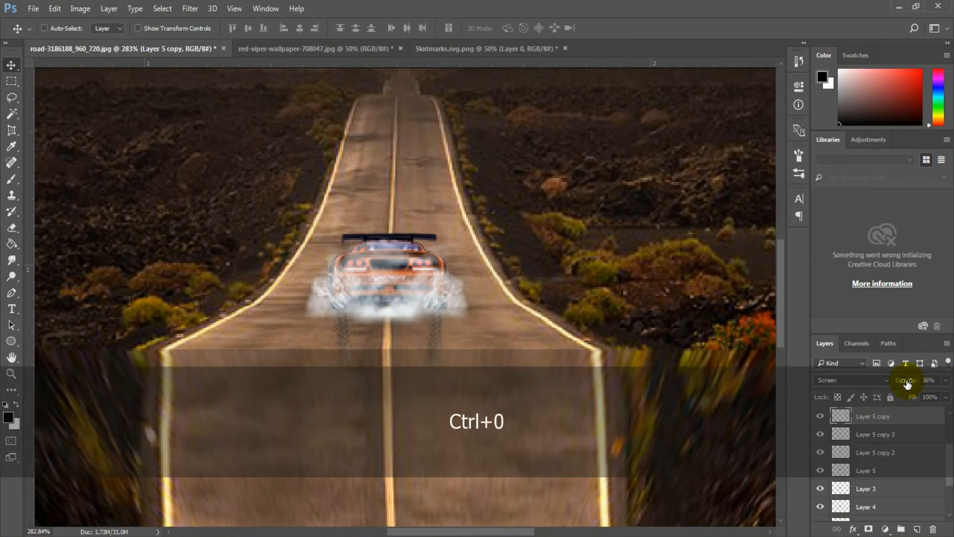
pyautogui.press('ctrl+KP_Subtract')
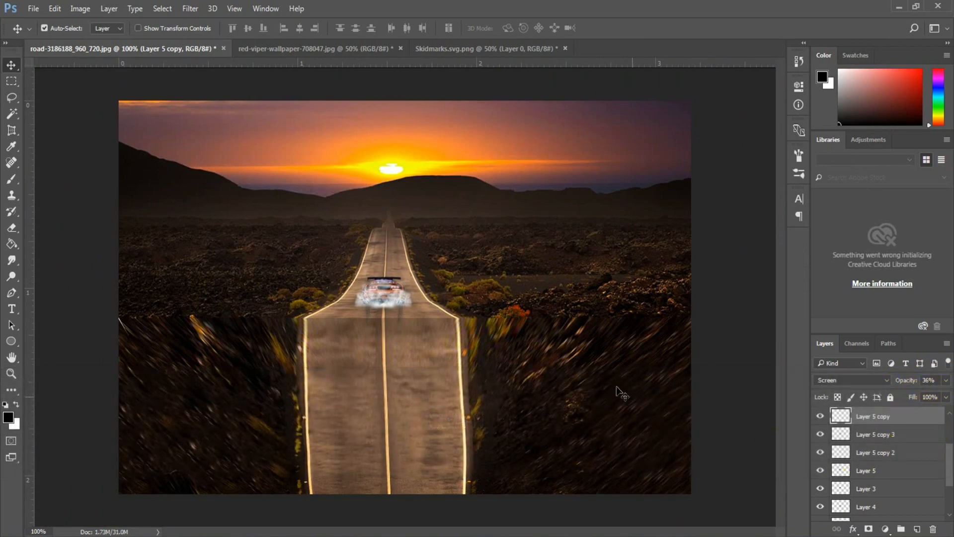
# Select all layers from Layer 2 down to the Working Layer, duplicate them and merge the duplicates into one layer.
pyautogui.scroll(3, 911, 447)
pyautogui.click(897, 423)
pyautogui.scroll(-3, 894, 421)
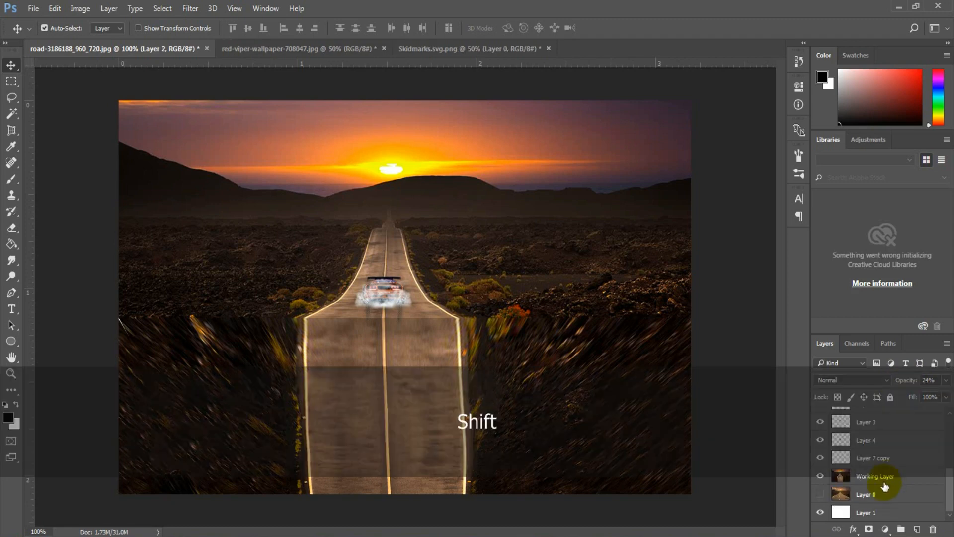
pyautogui.keyDown('shift'); pyautogui.click(875, 483); pyautogui.keyUp('shift')
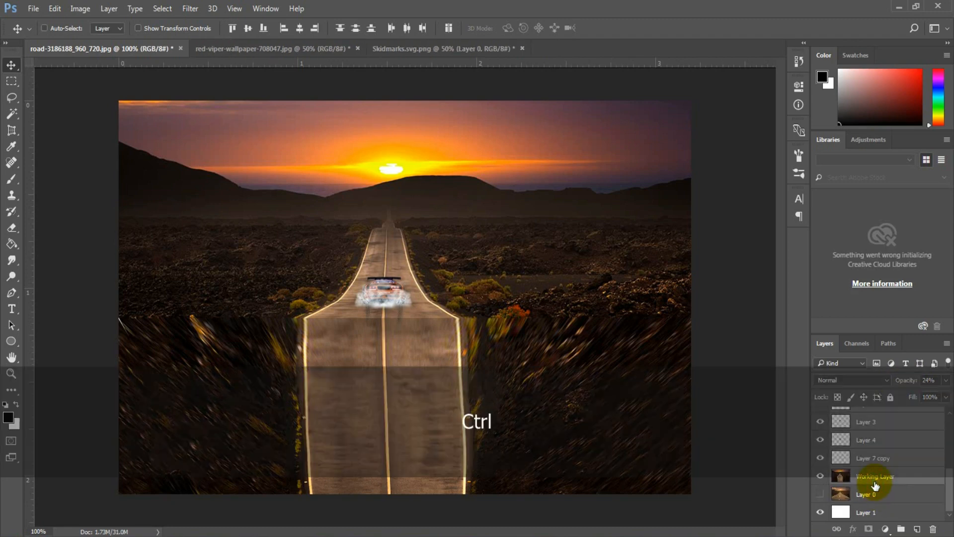
pyautogui.hotkey('ctrl', 'j')
pyautogui.hotkey('ctrl', 'e')
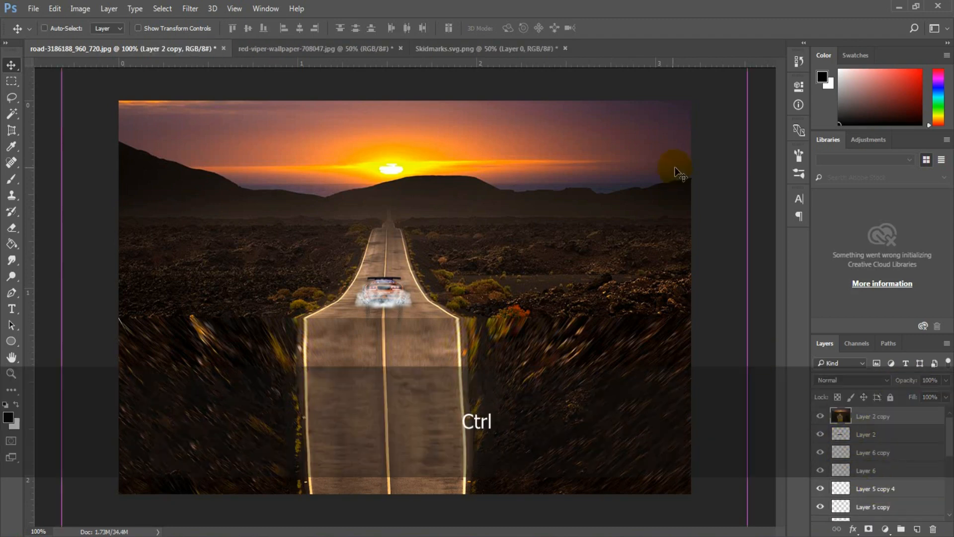
# Hide every layer except the merged Layer 2 copy at the top of the stack.
pyautogui.click(831, 435)
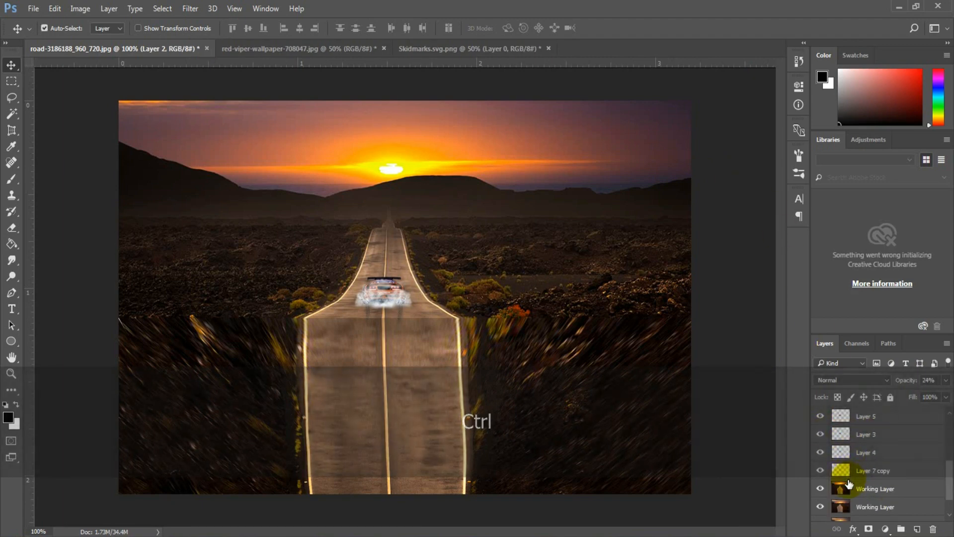
pyautogui.click(852, 422)
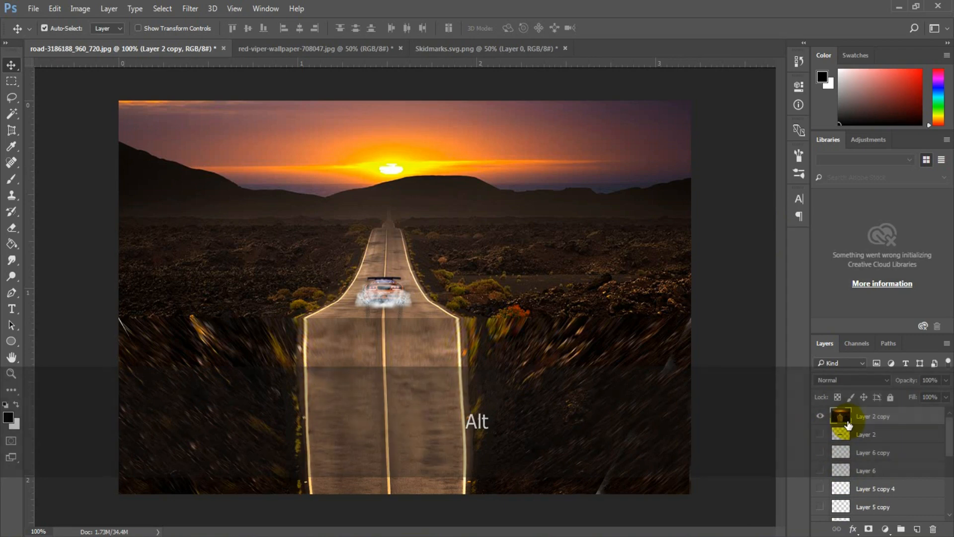
pyautogui.scroll(-3, 864, 432)
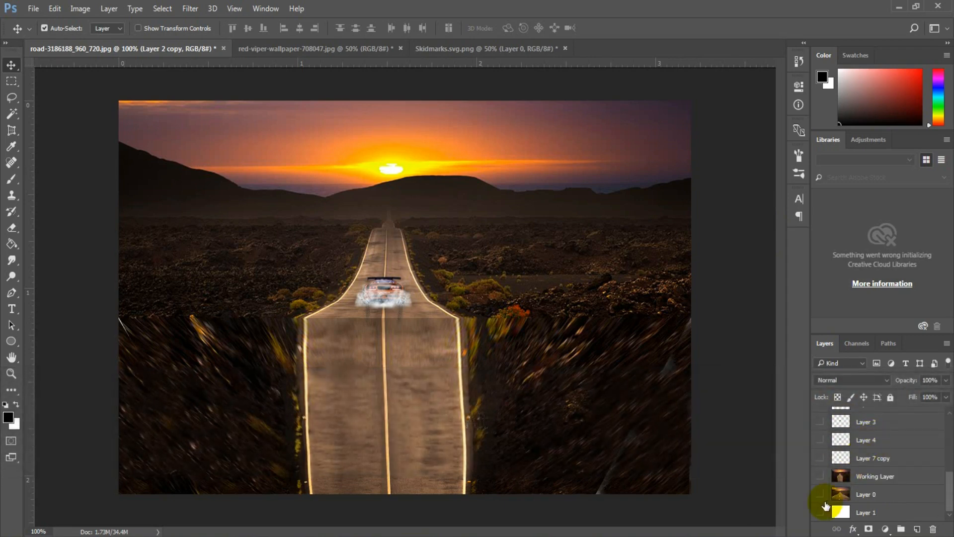
pyautogui.scroll(5, 870, 438)
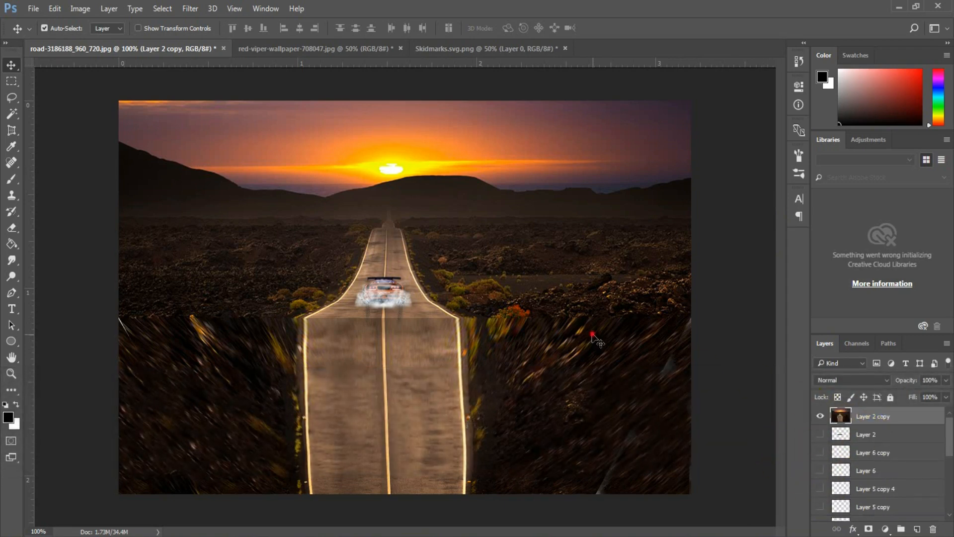
pyautogui.moveTo(592, 334); pyautogui.dragTo(566, 248)
pyautogui.hotkey('ctrl', 'z')
pyautogui.hotkey('ctrl', 't')
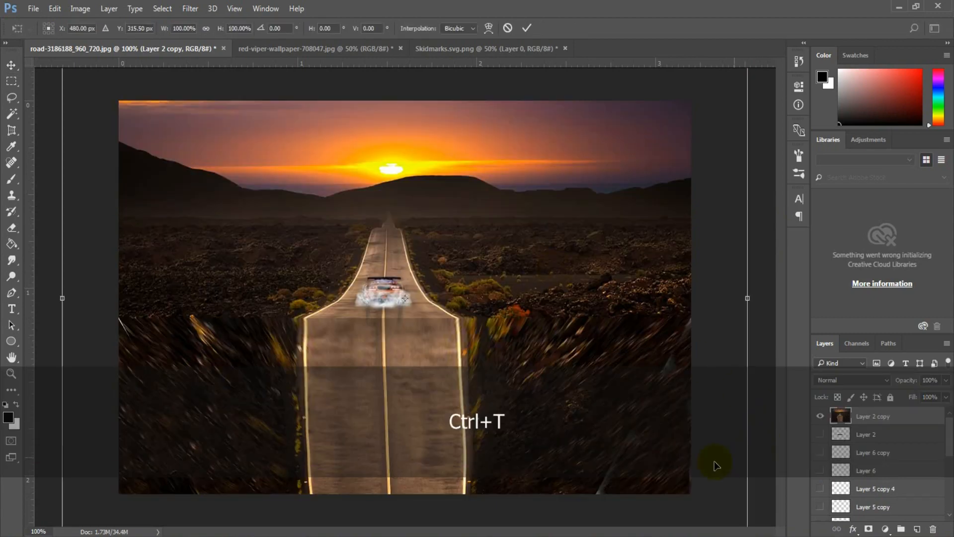
pyautogui.press('Return')
# Duplicate the merged layer and crop the document to the canvas bounds with Delete Cropped Pixels enabled.
pyautogui.hotkey('ctrl', 'j')
pyautogui.hotkey('ctrl', 't')
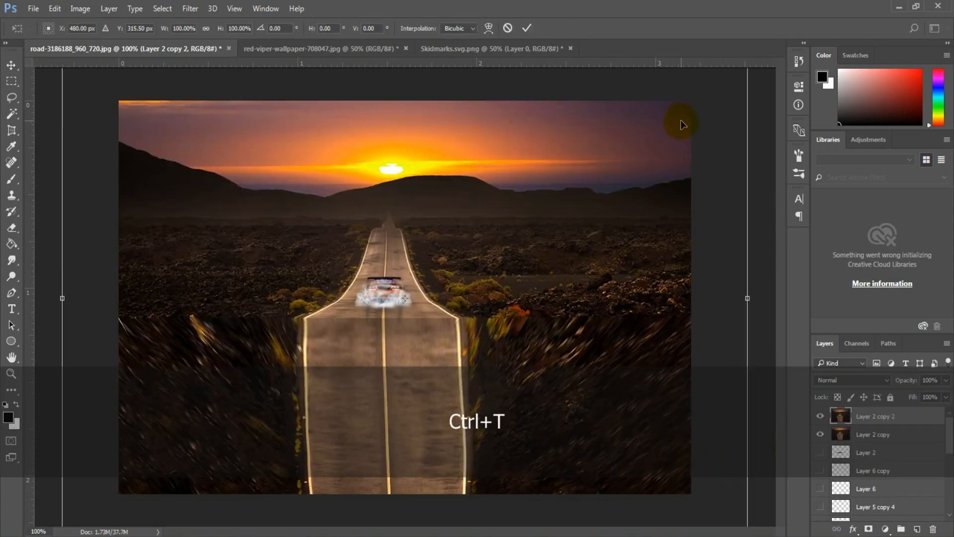
pyautogui.hotkey('ctrl', '-')
pyautogui.press('Return')
pyautogui.press('c')
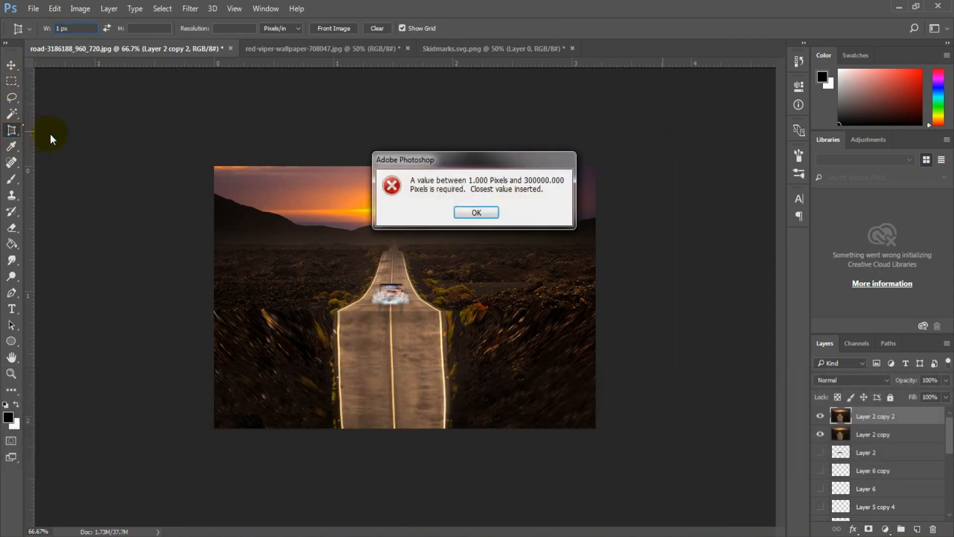
pyautogui.press('space')
pyautogui.rightClick(12, 131)
pyautogui.click(43, 131)
pyautogui.press('Return')
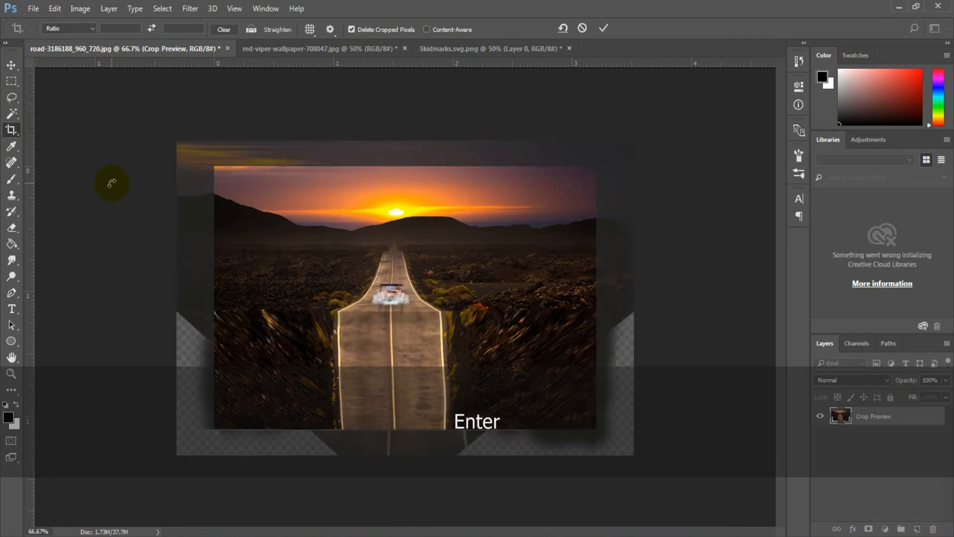
# Scale the upper merged copy down evenly about its centre, leaving a border of the lower copy around it.
pyautogui.press('v')
pyautogui.hotkey('ctrl', 't')
pyautogui.moveTo(596, 170); pyautogui.dragTo(574, 188)
pyautogui.press('Return')
# Blur the lower merged copy, Layer 2 copy, with a 7.2 pixel Gaussian Blur.
pyautogui.click(844, 435)
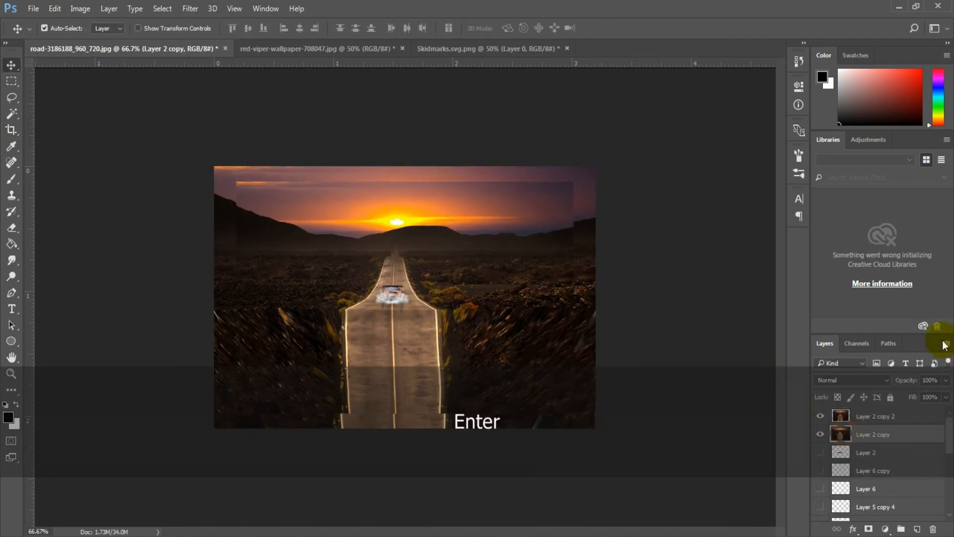
pyautogui.click(190, 8)
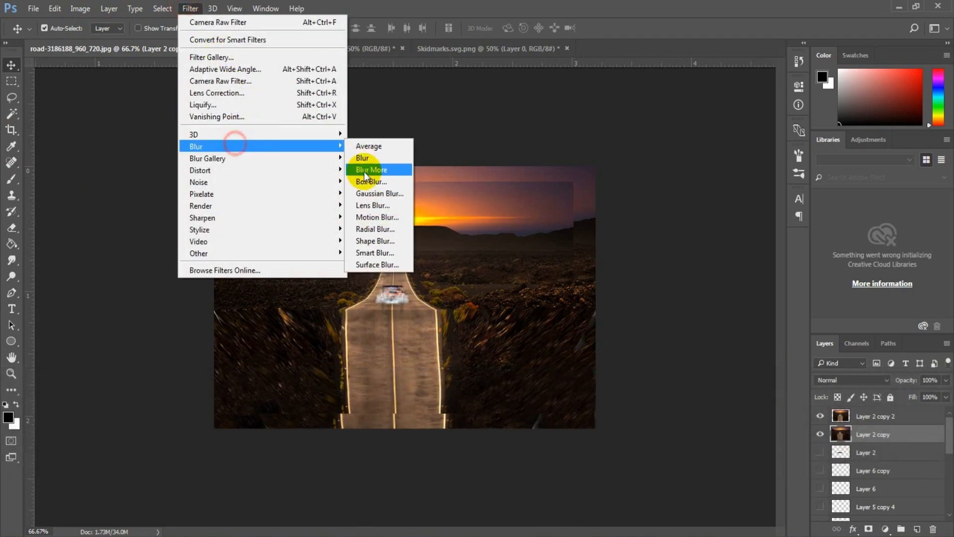
pyautogui.click(373, 194)
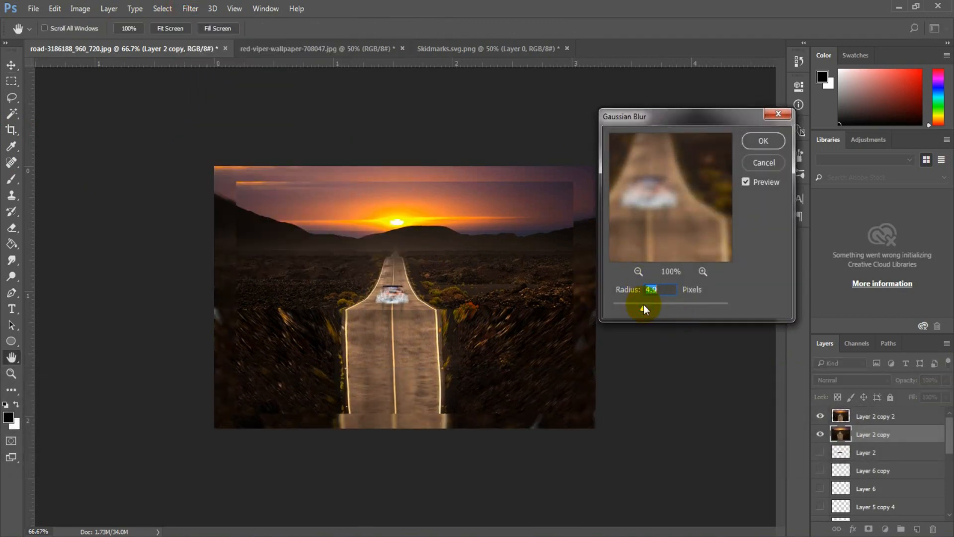
pyautogui.moveTo(642, 305); pyautogui.dragTo(645, 306)
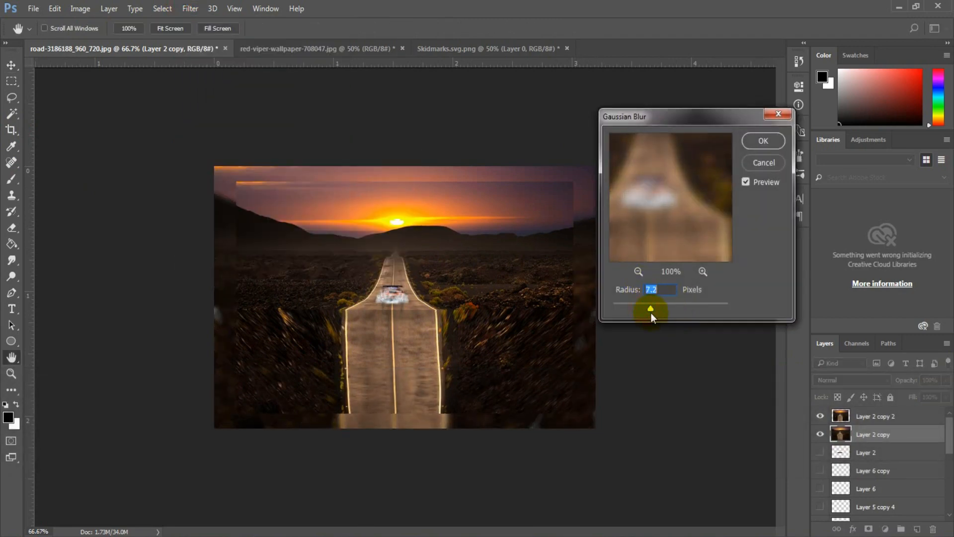
pyautogui.press('Return')
# Add a 2 px near-white outside Stroke at 100% opacity to the scaled-down Layer 2 copy 2.
pyautogui.click(931, 416)
pyautogui.doubleClick(840, 418)
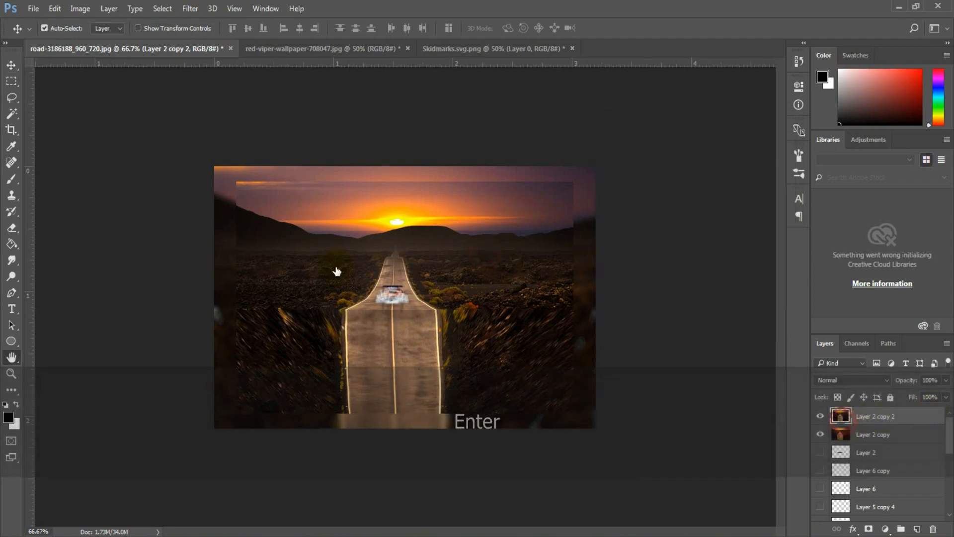
pyautogui.click(270, 190)
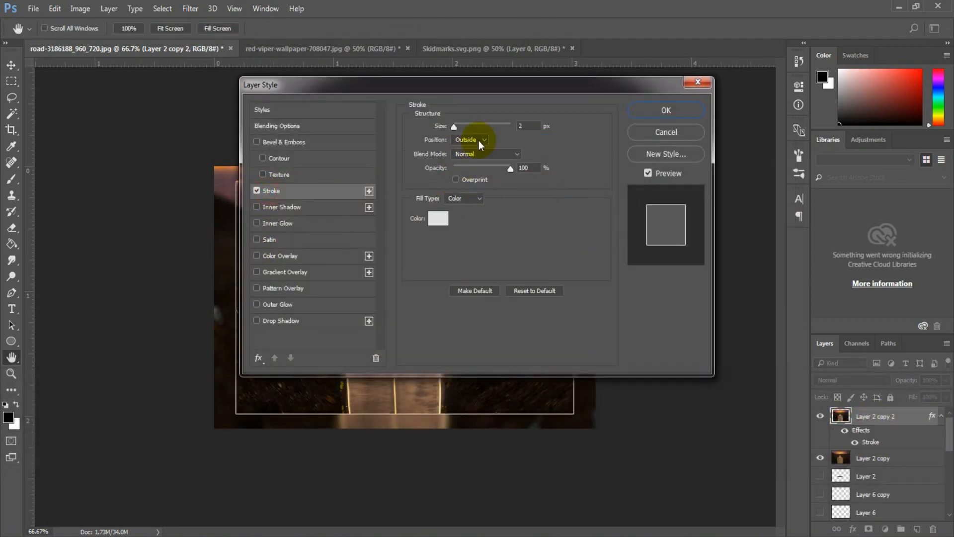
pyautogui.press('Return')
# View the framed composite in full-screen mode with the rulers hidden.
pyautogui.press('ctrl+KP_Subtract')
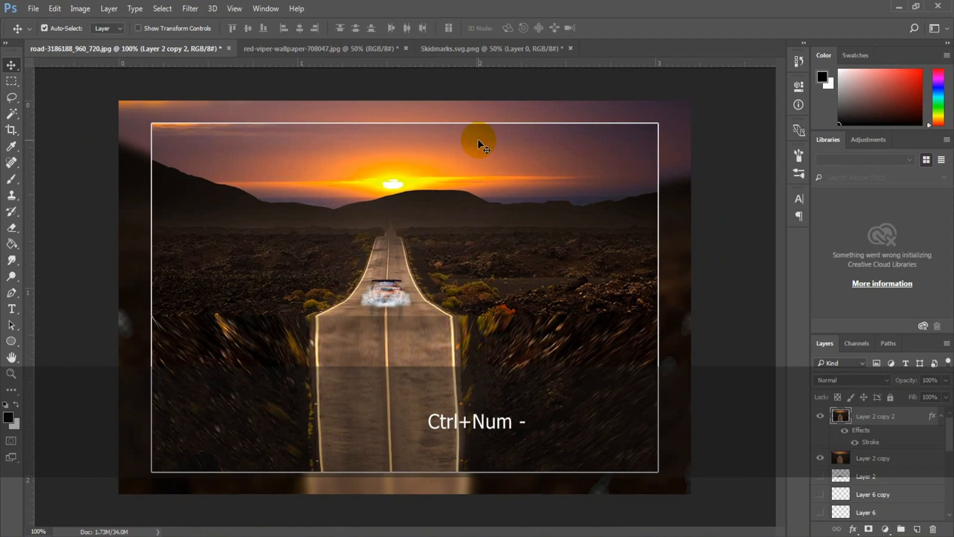
pyautogui.press('f')
pyautogui.press('f')
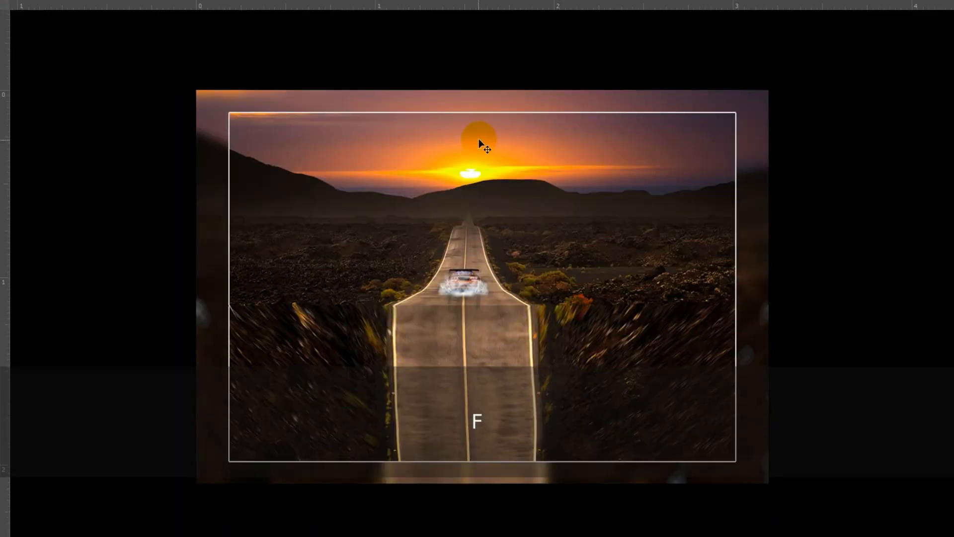
pyautogui.hotkey('ctrl', 'r')
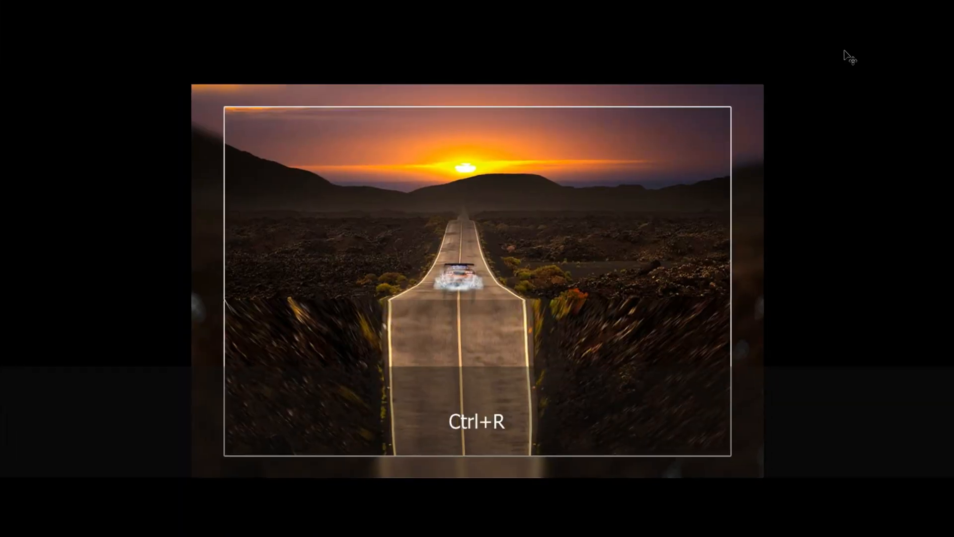